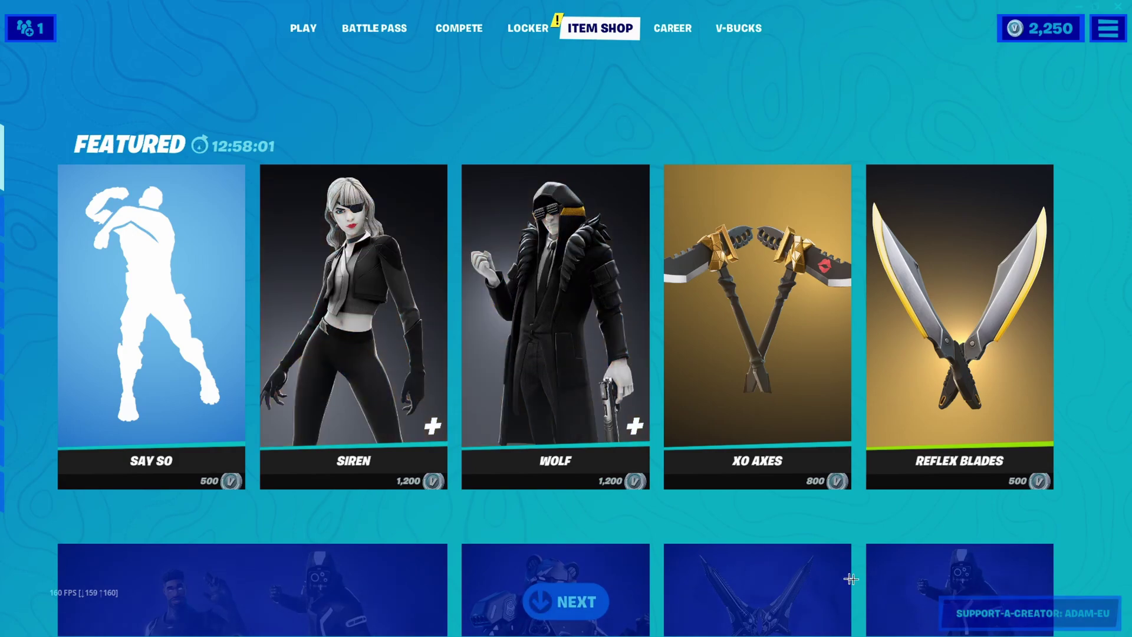
# Apply a Support-A-Creator code in the Item Shop, then view the Wolf outfit details
pyautogui.click(1004, 612)
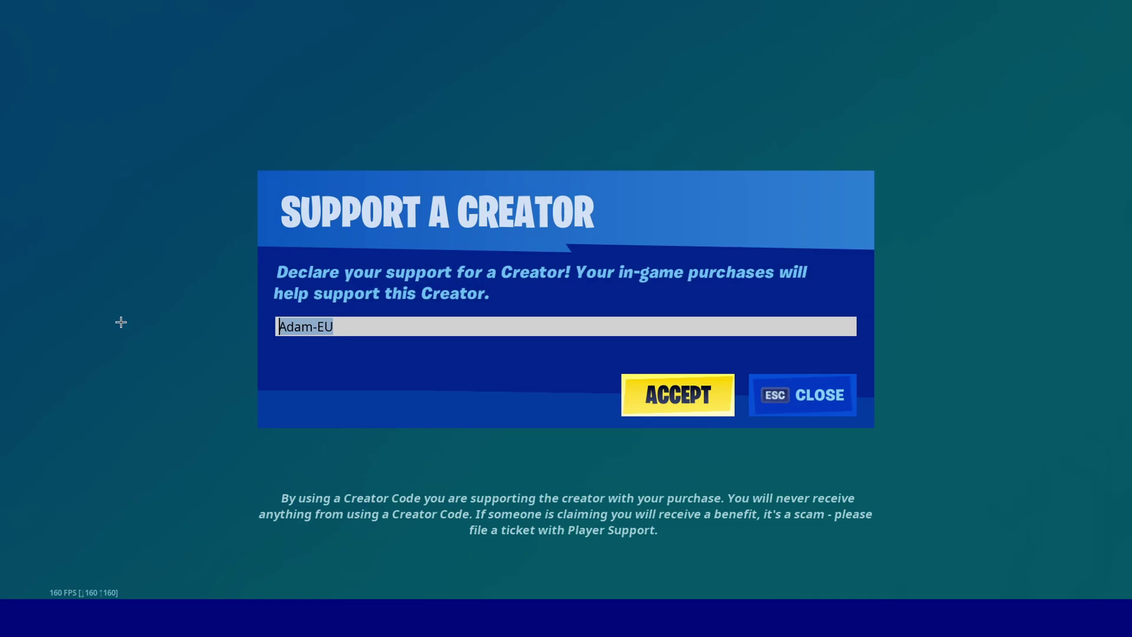
pyautogui.write('-E')
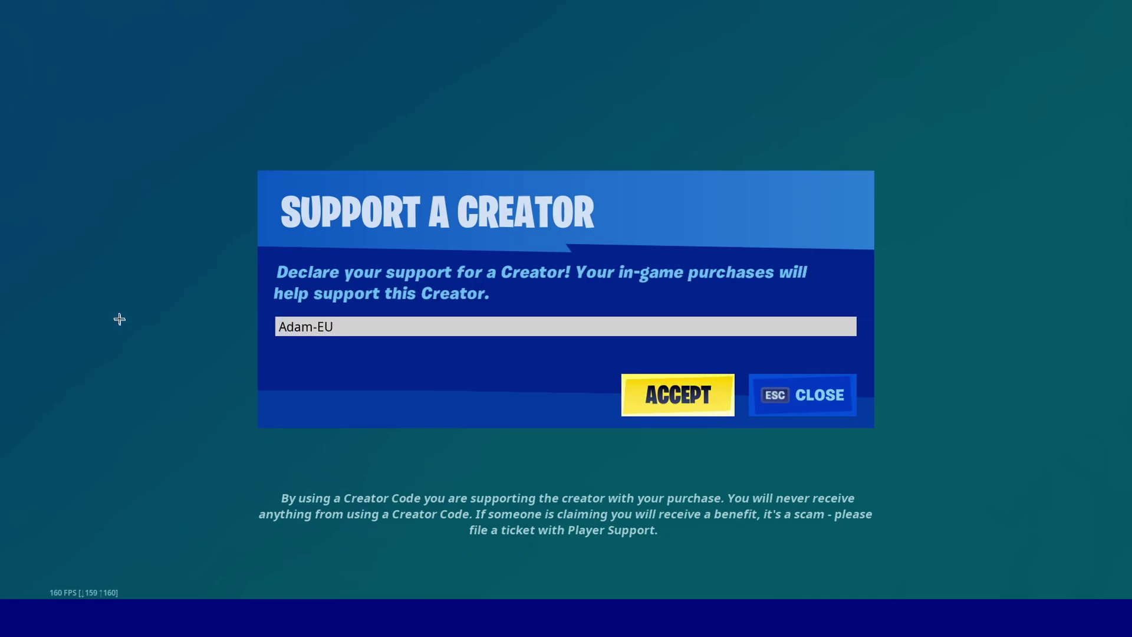
pyautogui.click(629, 381)
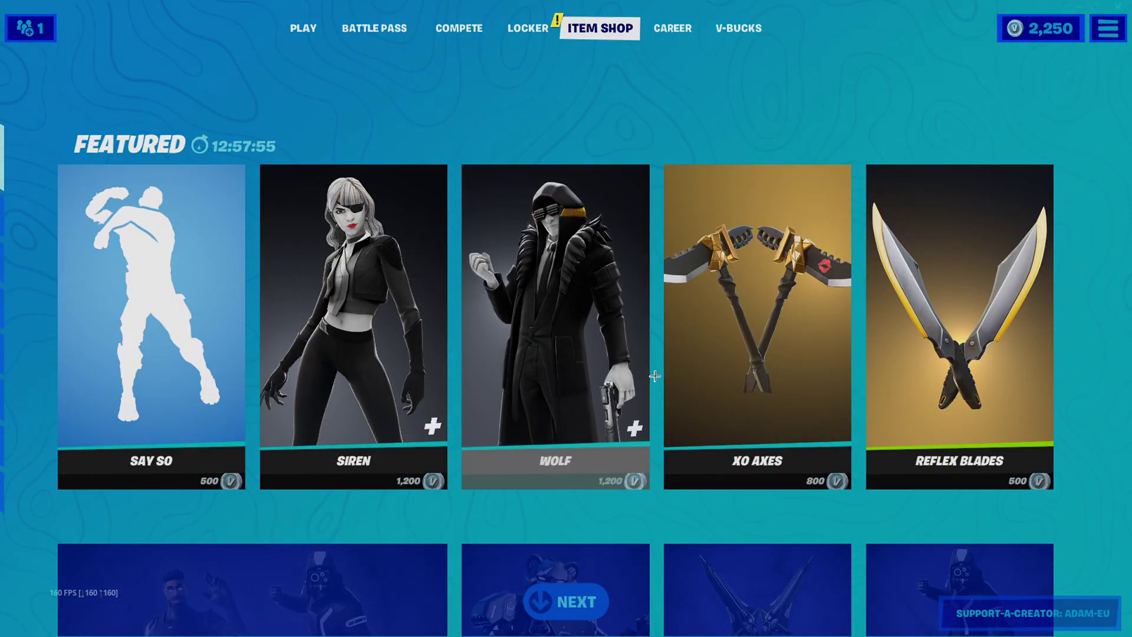
pyautogui.click(563, 351)
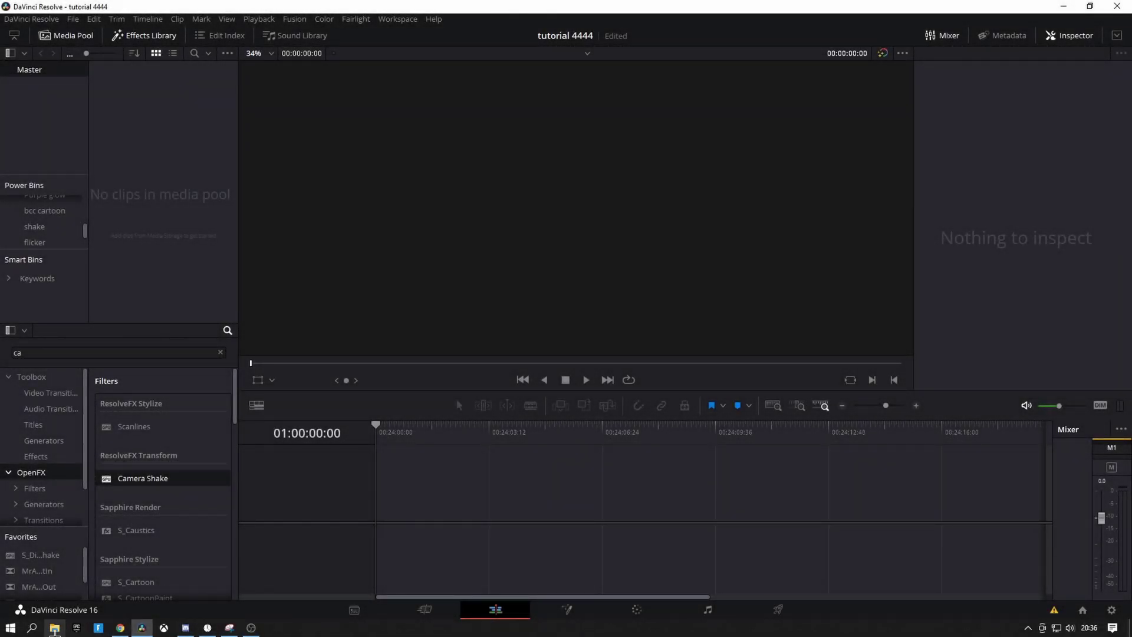
# Drag the Blanco - Wanted MP3 from Downloads onto the timeline
pyautogui.click(54, 628)
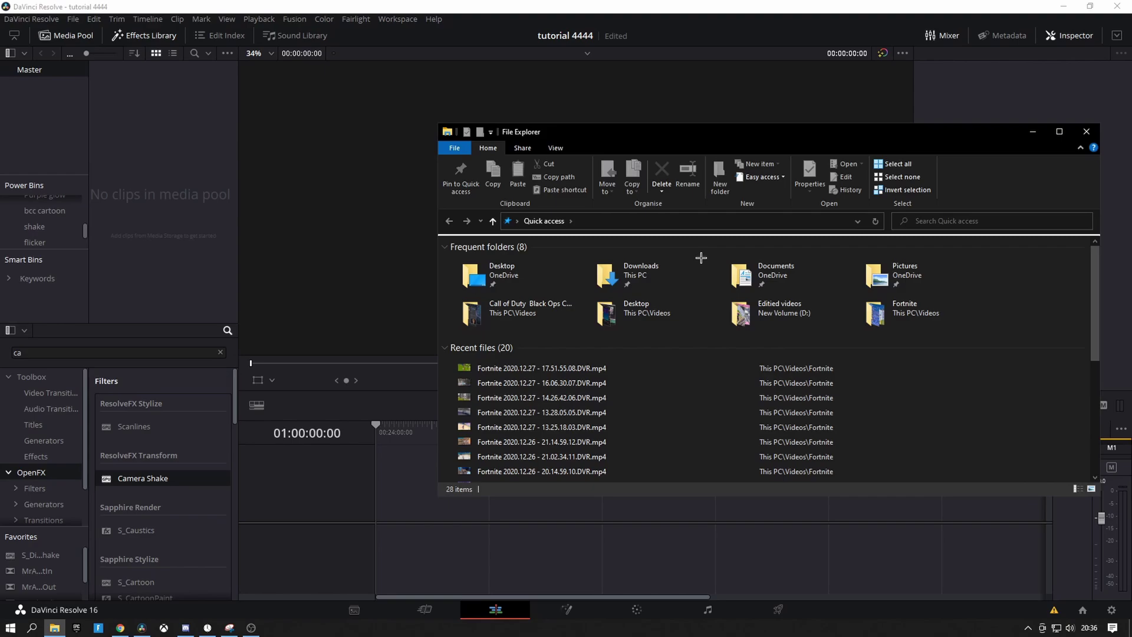
pyautogui.doubleClick(619, 274)
pyautogui.click(490, 276)
pyautogui.moveTo(490, 276); pyautogui.dragTo(392, 533)
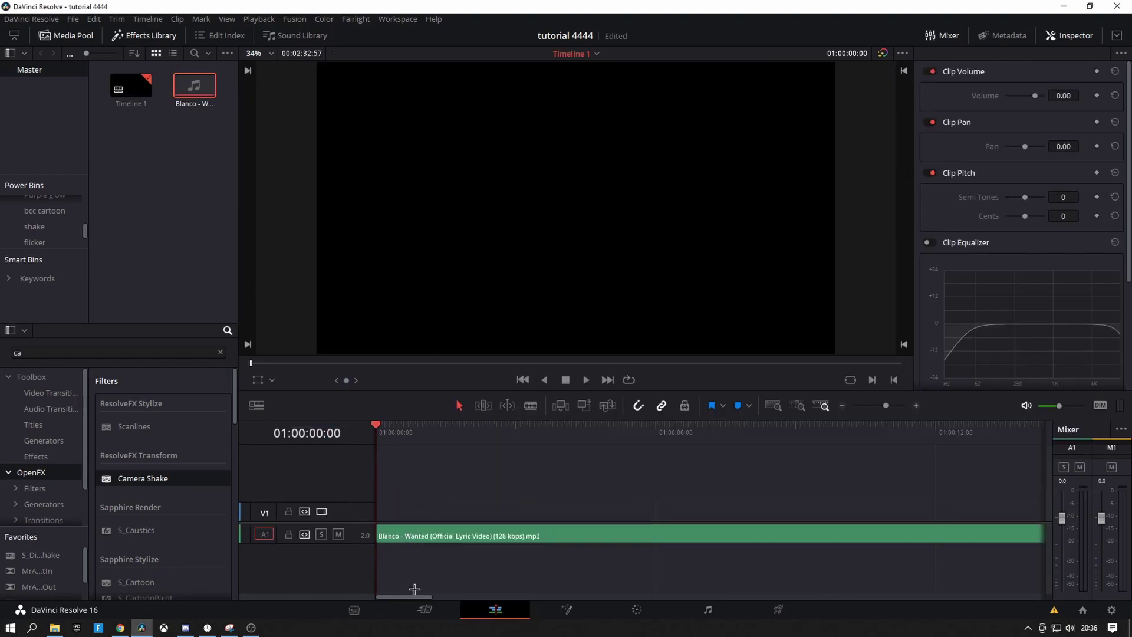
# Enlarge the timeline panel and scrub through the song
pyautogui.click(419, 538)
pyautogui.moveTo(693, 419); pyautogui.dragTo(693, 297)
pyautogui.moveTo(448, 483); pyautogui.dragTo(439, 457)
pyautogui.moveTo(806, 310)
pyautogui.mouseDown()
pyautogui.moveTo(796, 304)
pyautogui.moveTo(811, 310)
pyautogui.mouseUp()
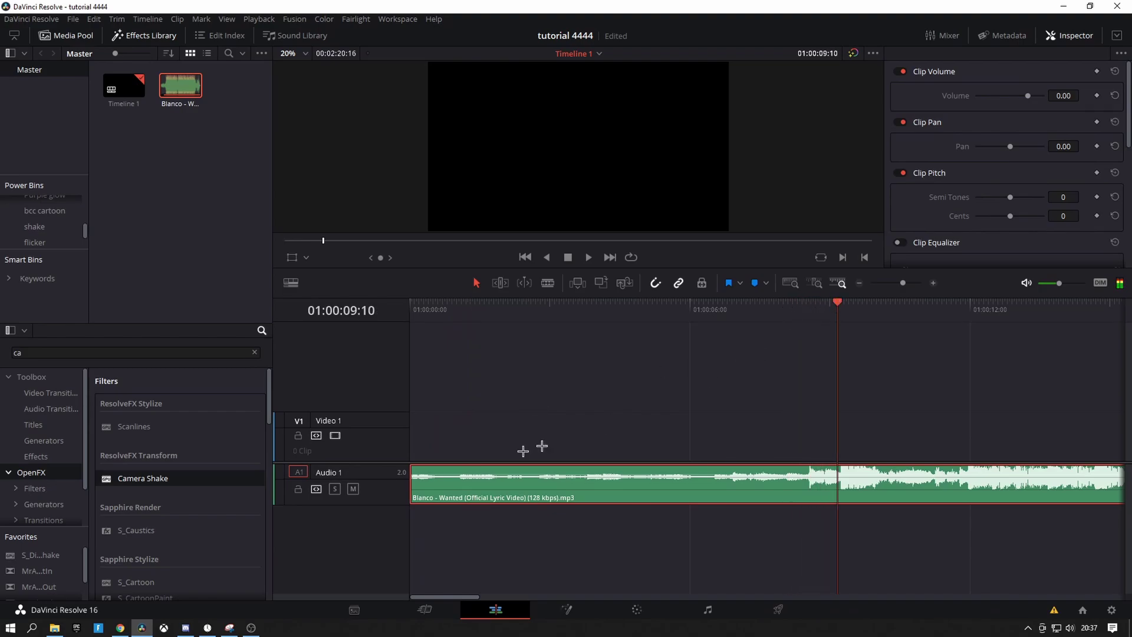
# Keep the song at the timeline start and play it from the beginning
pyautogui.moveTo(415, 477)
pyautogui.mouseDown()
pyautogui.moveTo(551, 476)
pyautogui.moveTo(399, 481)
pyautogui.mouseUp()
pyautogui.click(706, 312)
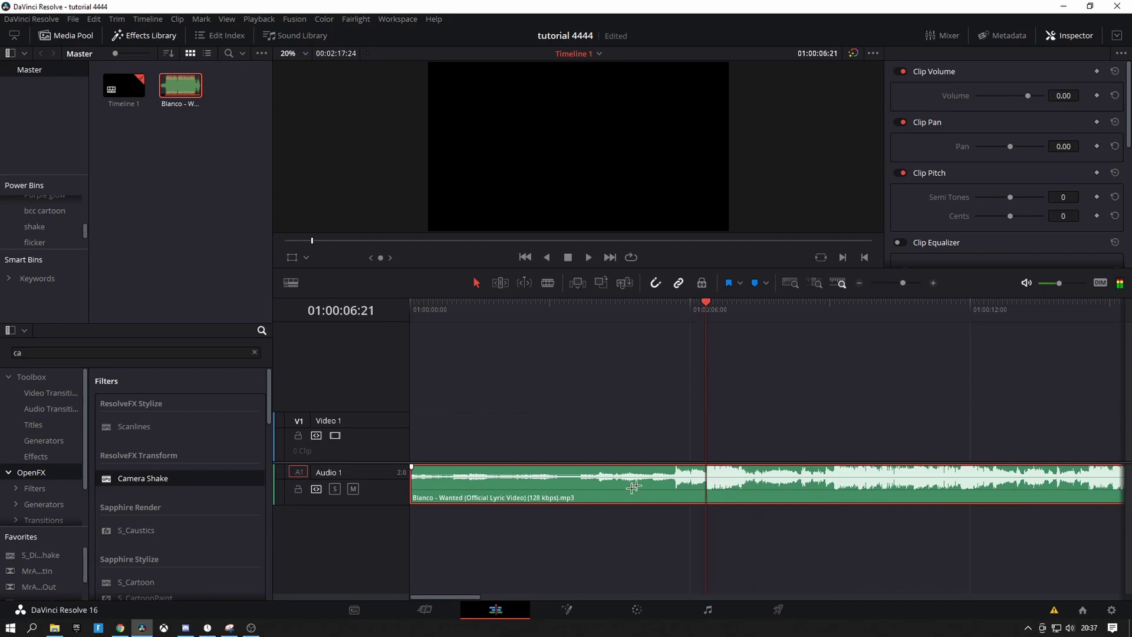
pyautogui.press('Home')
pyautogui.press('space')
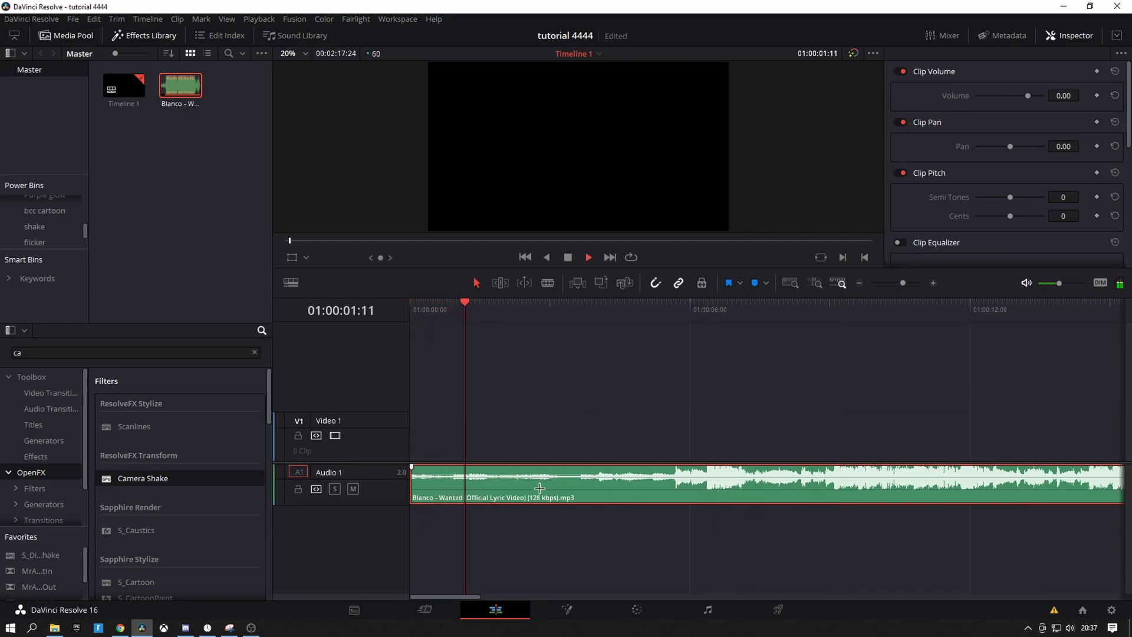
# Undo an accidental clip shift, stop playback near seven seconds, and lock Audio 1
pyautogui.moveTo(446, 484); pyautogui.dragTo(480, 484)
pyautogui.hotkey('ctrl', 'z')
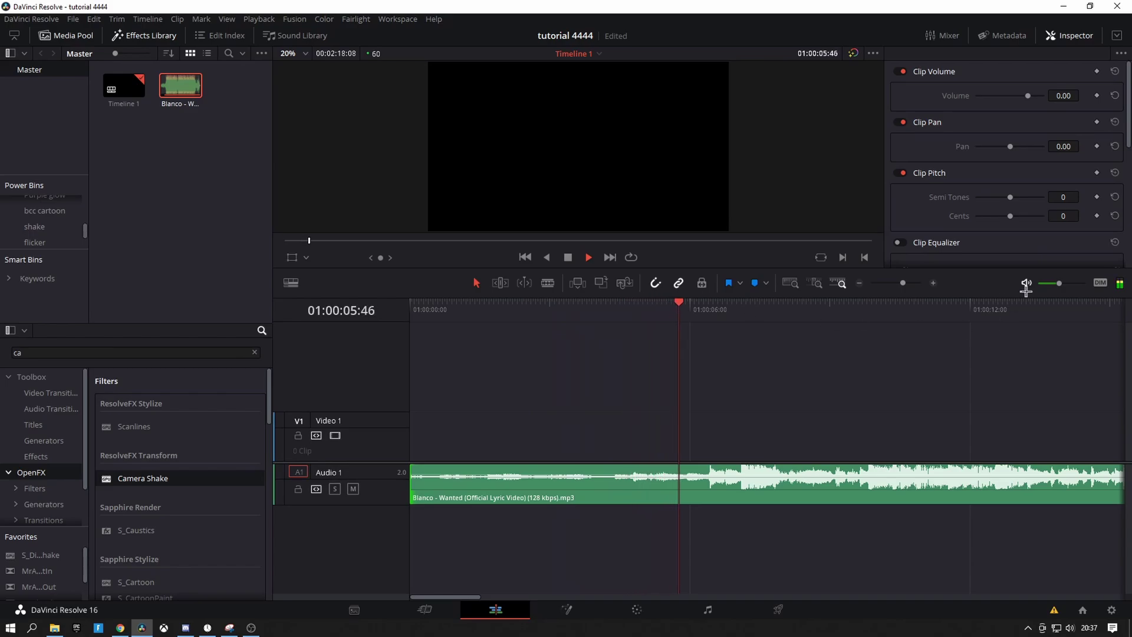
pyautogui.click(747, 311)
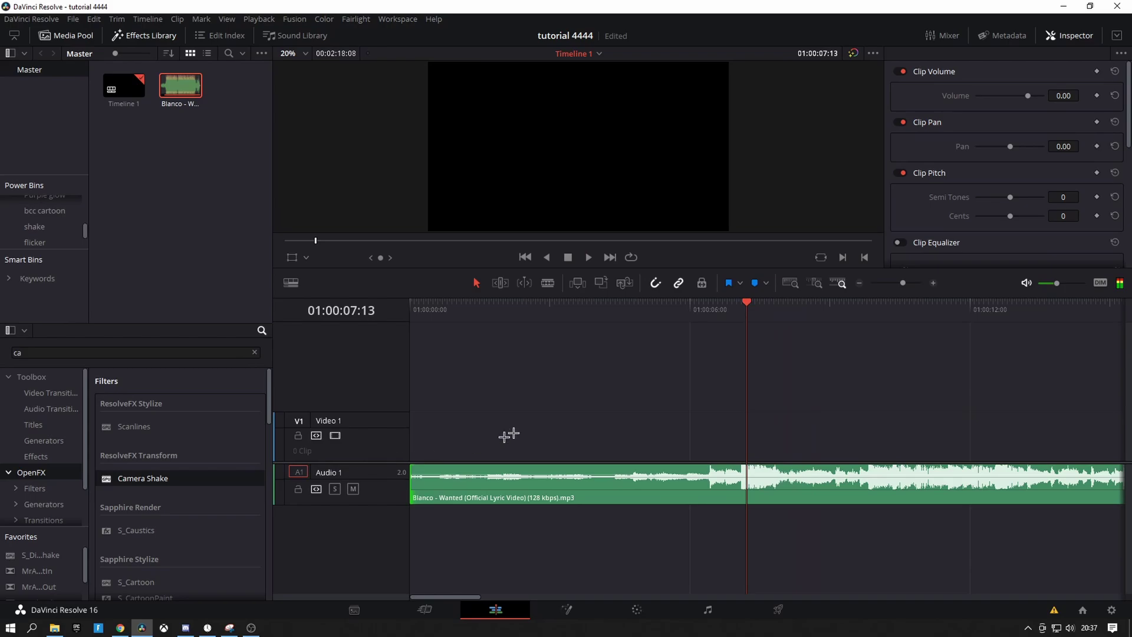
pyautogui.click(298, 489)
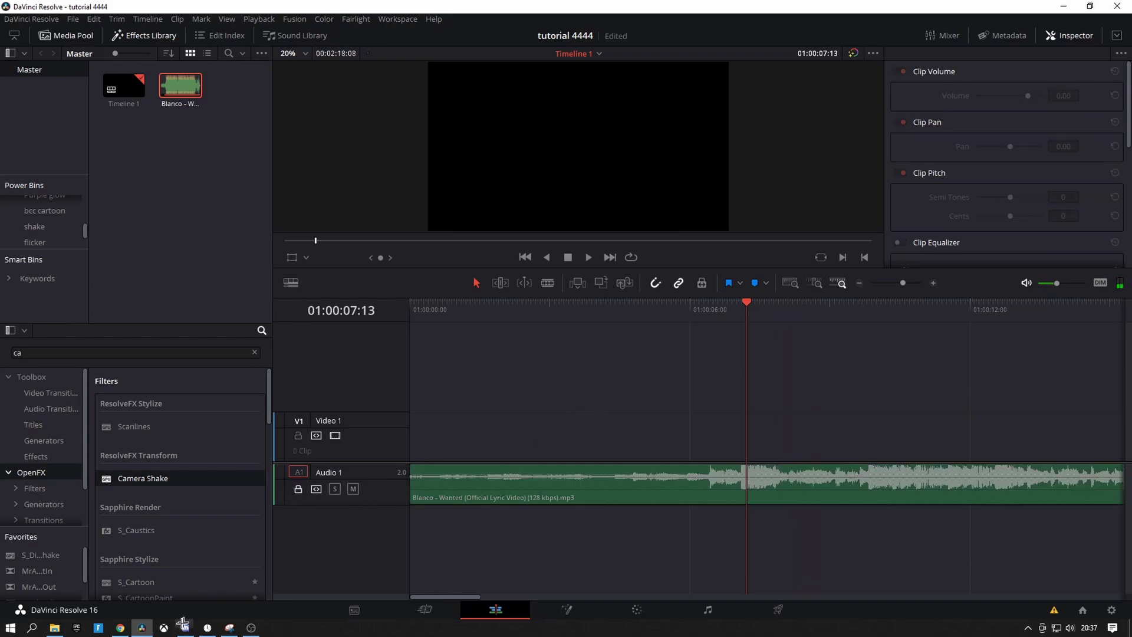
# Add the Fortnite gameplay clip to Video 1, trim it, and move it to the timeline start
pyautogui.click(54, 628)
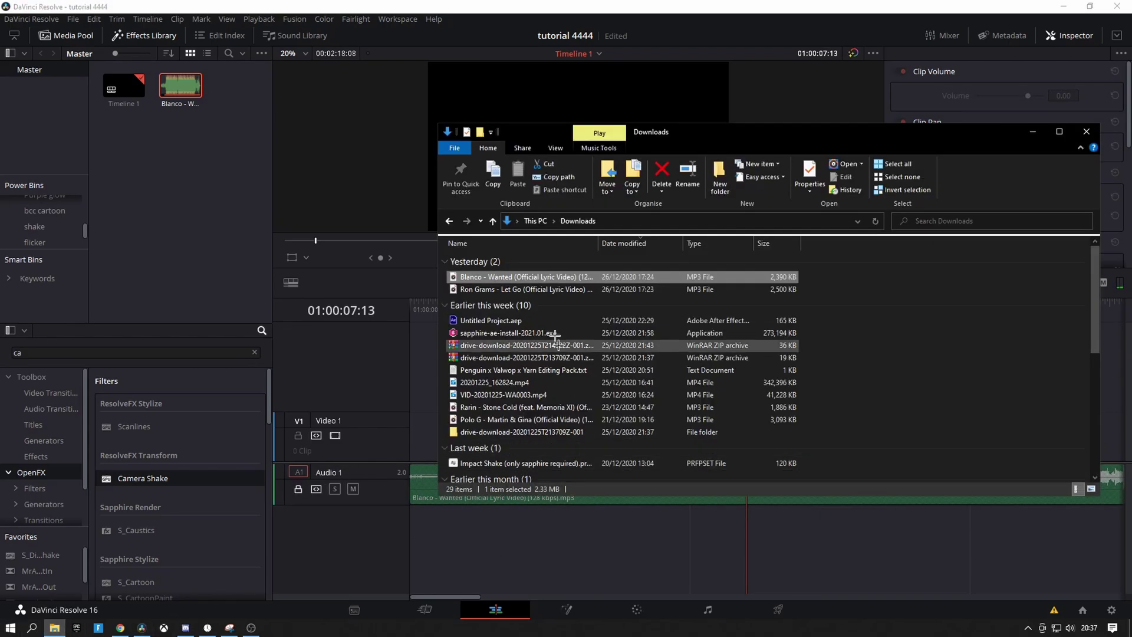
pyautogui.click(449, 221)
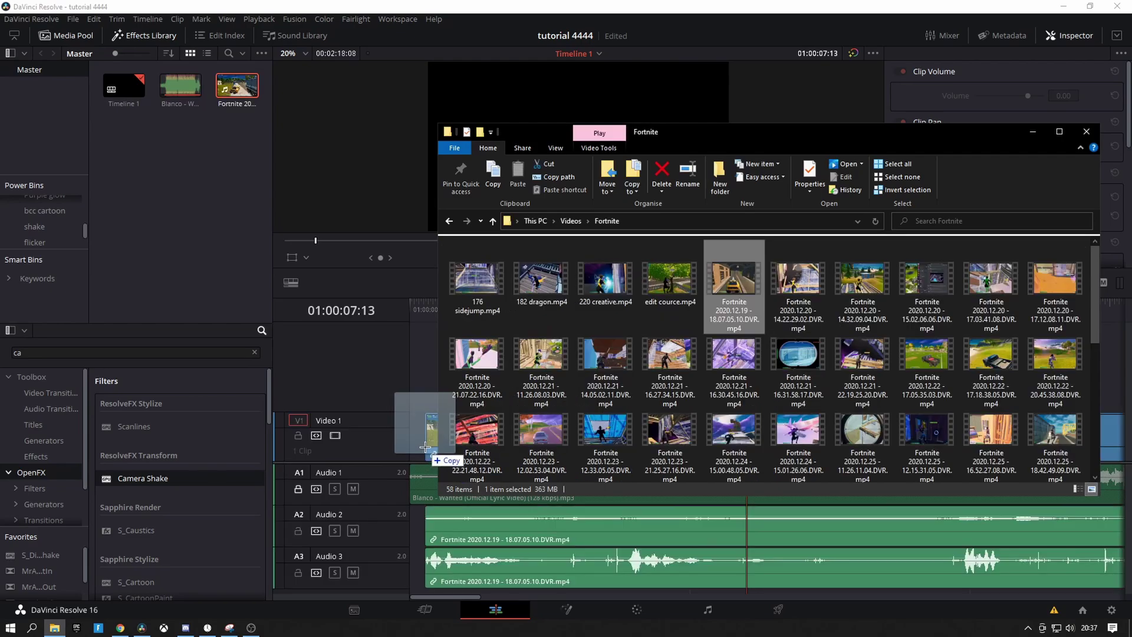
pyautogui.moveTo(429, 430); pyautogui.dragTo(593, 436)
pyautogui.moveTo(1051, 439); pyautogui.dragTo(999, 441)
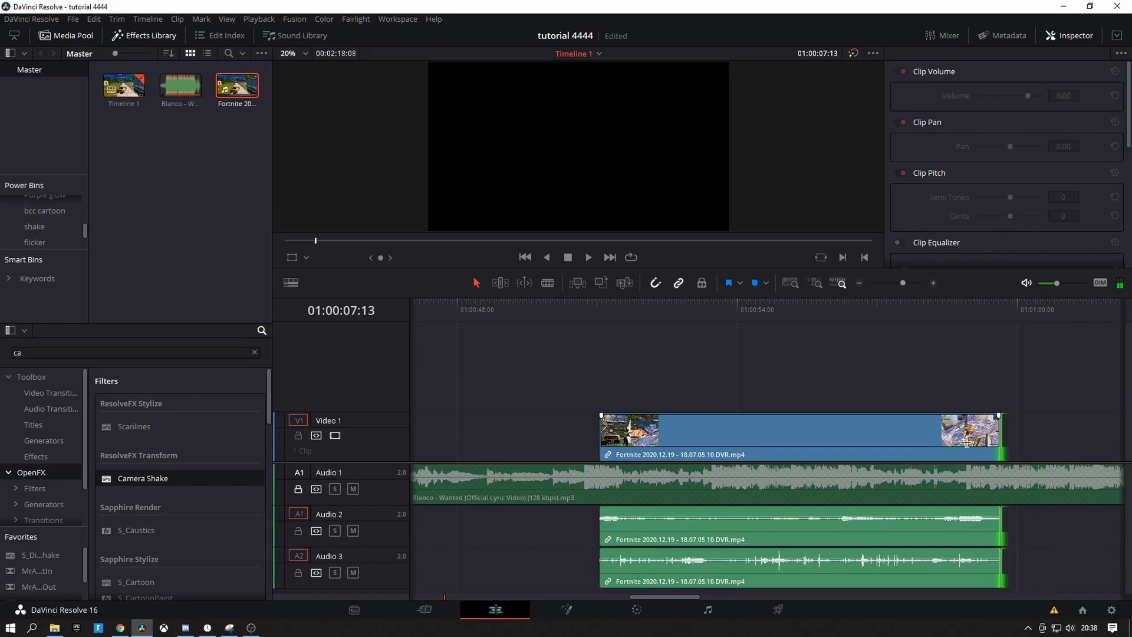
pyautogui.moveTo(730, 426); pyautogui.dragTo(384, 434)
pyautogui.moveTo(737, 313)
pyautogui.mouseDown()
pyautogui.moveTo(729, 319)
pyautogui.moveTo(741, 318)
pyautogui.mouseUp()
pyautogui.hotkey('ctrl', 'r')
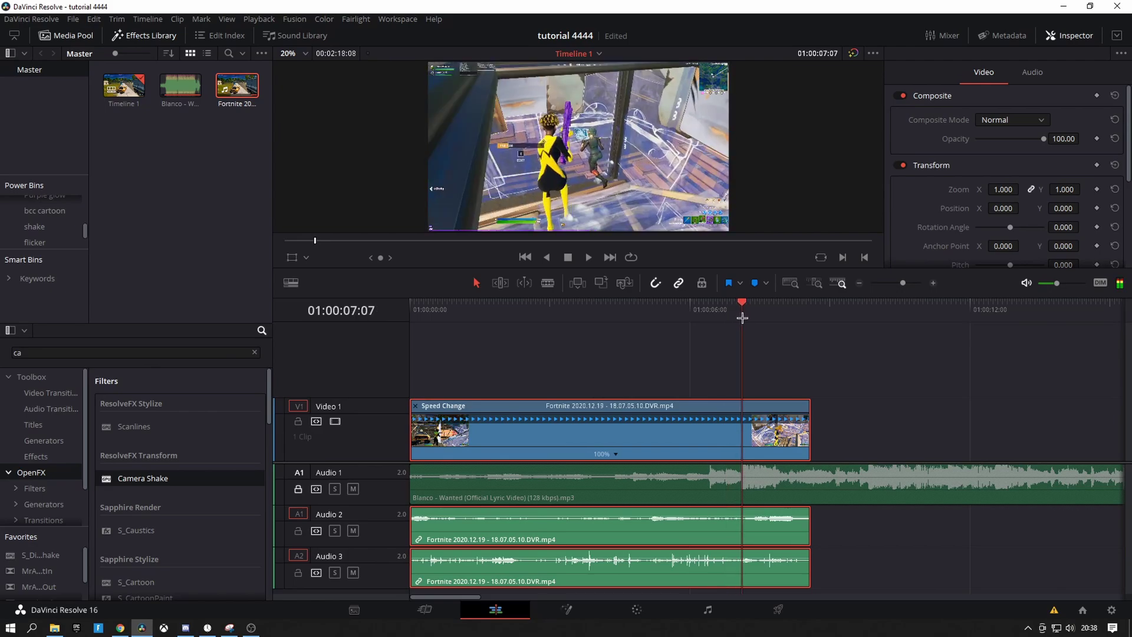
# Add two speed points a few frames apart near 01:00:07 on the gameplay clip
pyautogui.press('Right')
pyautogui.press('Right')
pyautogui.press('Right')
pyautogui.press('Right')
pyautogui.press('Right')
pyautogui.press('Right')
pyautogui.press('Right')
pyautogui.press('Right')
pyautogui.press('Right')
pyautogui.press('Right')
pyautogui.press('Right')
pyautogui.press('Right')
pyautogui.press('Right')
pyautogui.press('Right')
pyautogui.press('Right')
pyautogui.press('Right')
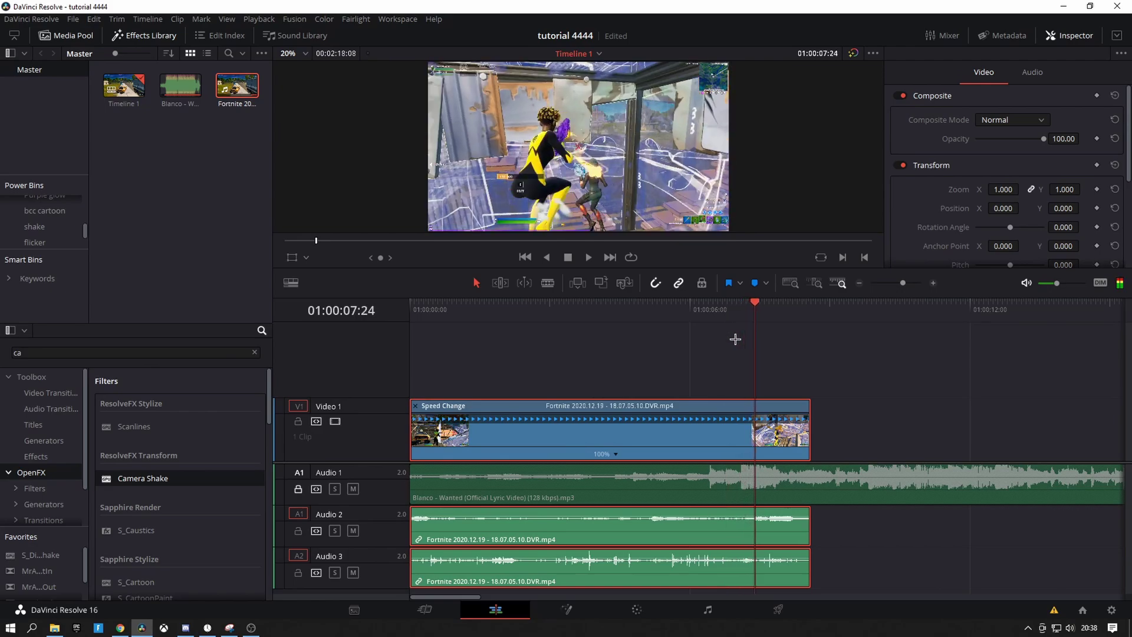
pyautogui.press('Left')
pyautogui.press('Right')
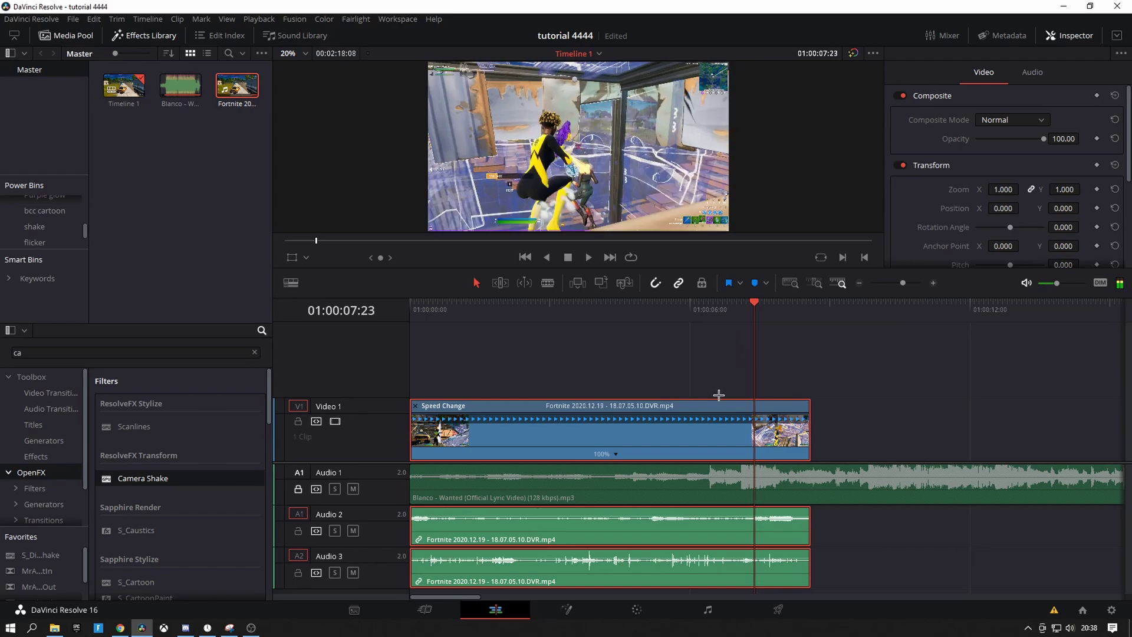
pyautogui.press('Right')
pyautogui.press('Right')
pyautogui.click(617, 454)
pyautogui.click(632, 472)
pyautogui.press('Left')
pyautogui.press('Left')
pyautogui.press('Left')
pyautogui.press('Left')
pyautogui.press('Left')
pyautogui.press('Left')
pyautogui.press('Left')
pyautogui.press('Left')
pyautogui.press('Left')
pyautogui.press('Left')
pyautogui.click(588, 453)
pyautogui.click(619, 471)
# Speed up the section between the two speed points and play it back
pyautogui.click(907, 284)
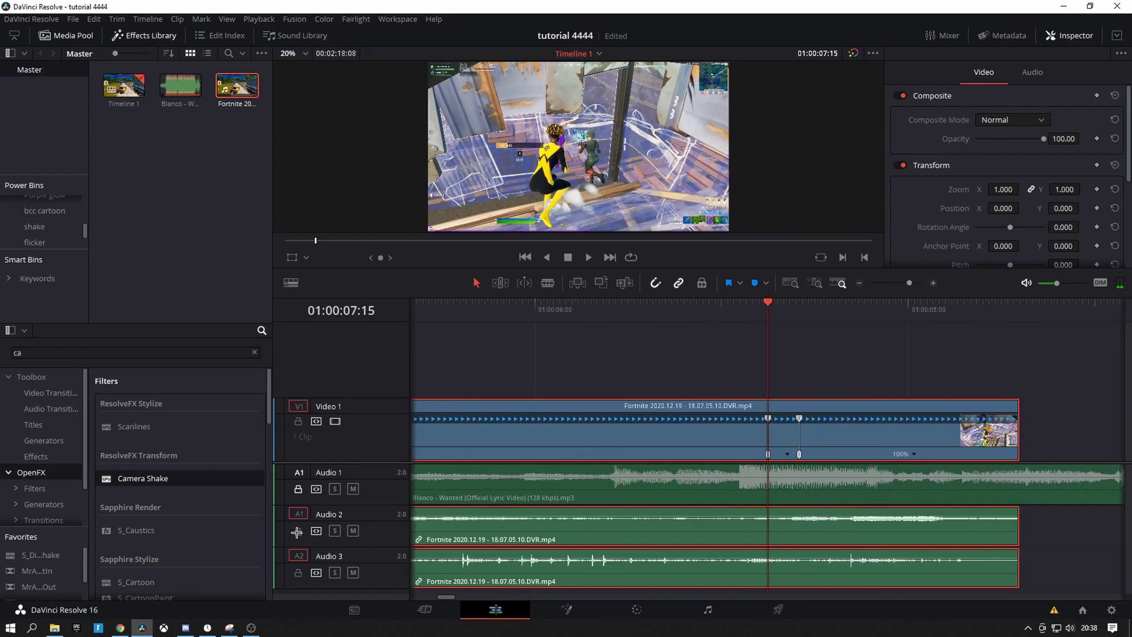
pyautogui.click(788, 454)
pyautogui.moveTo(836, 501)
pyautogui.click(898, 589)
pyautogui.press('space')
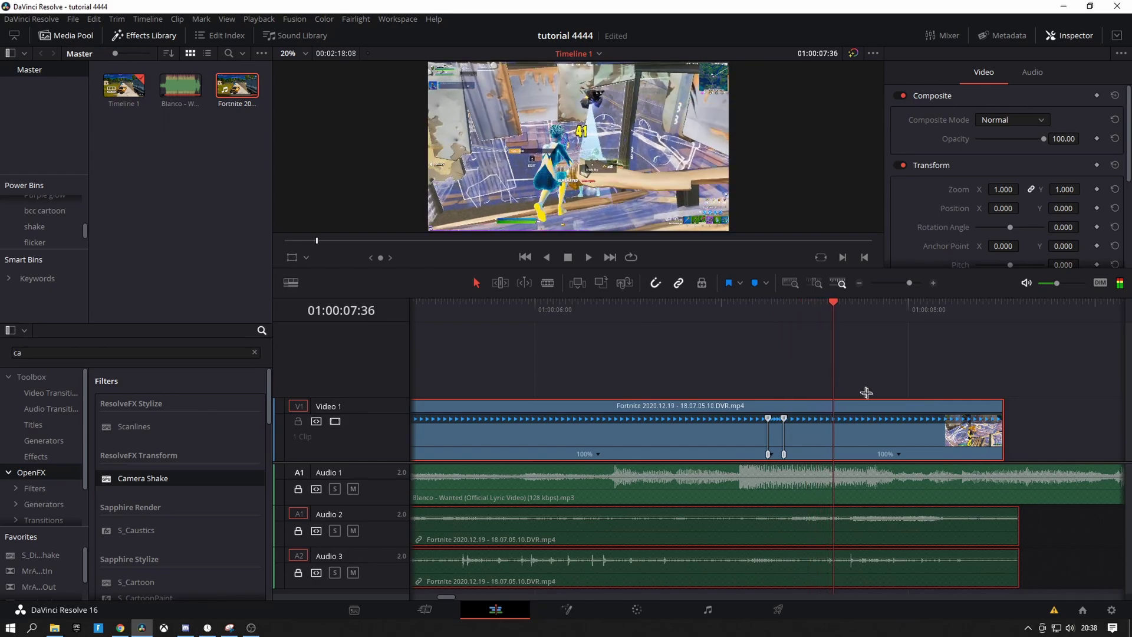
# Add a third speed point, slow the following section to 50%, and replay the ramp
pyautogui.rightClick(899, 455)
pyautogui.click(928, 469)
pyautogui.rightClick(821, 454)
pyautogui.moveTo(872, 495)
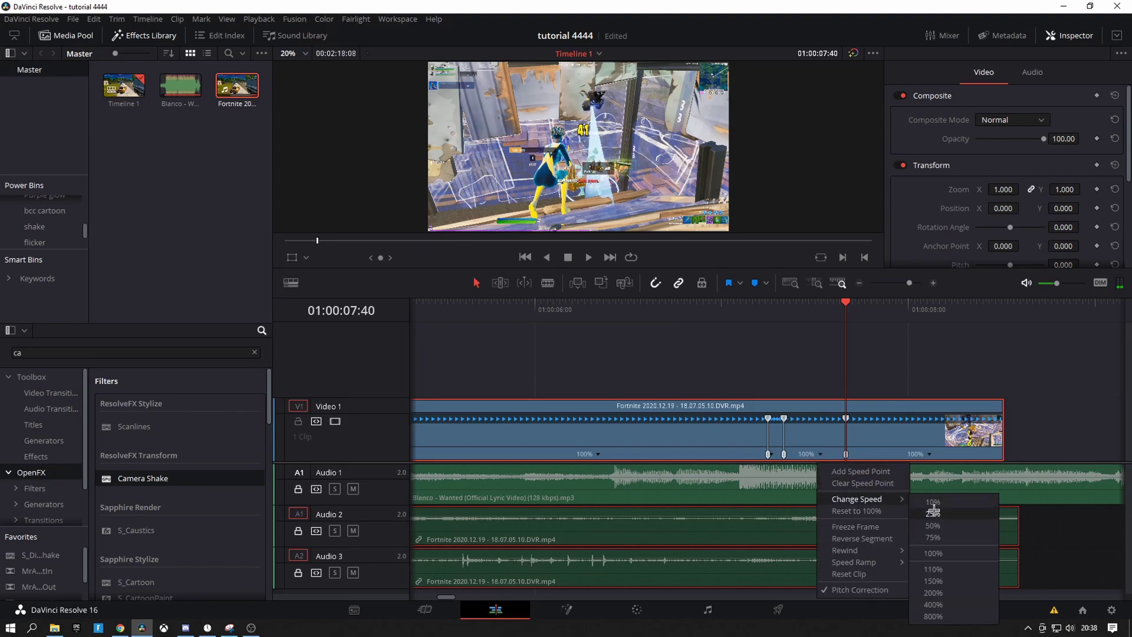
pyautogui.click(946, 528)
pyautogui.click(639, 311)
pyautogui.press('space')
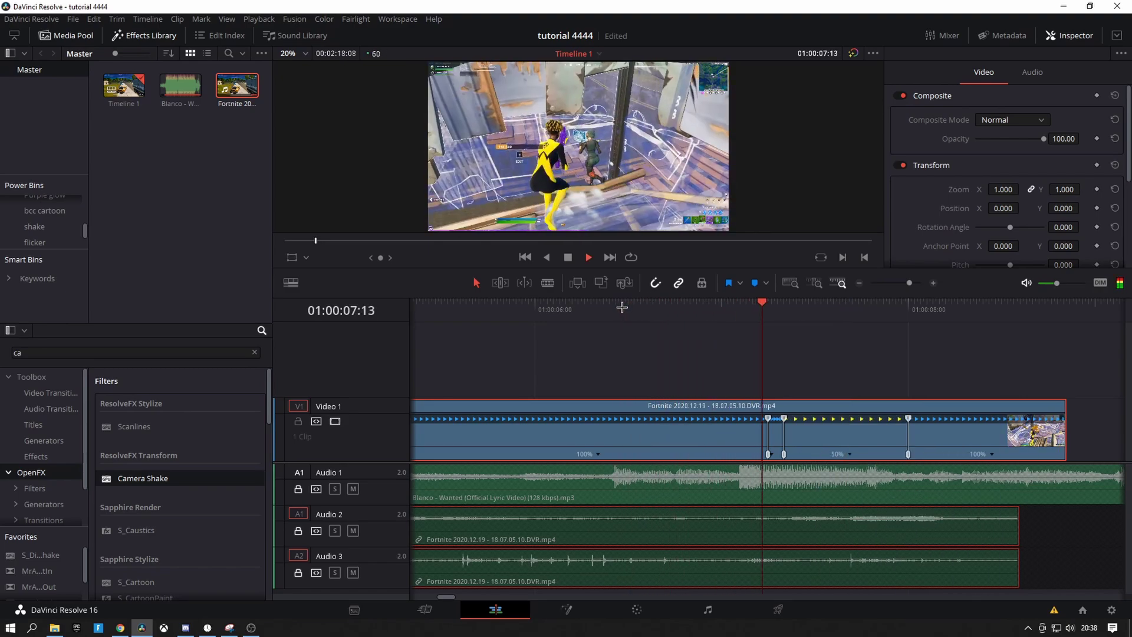
pyautogui.click(661, 328)
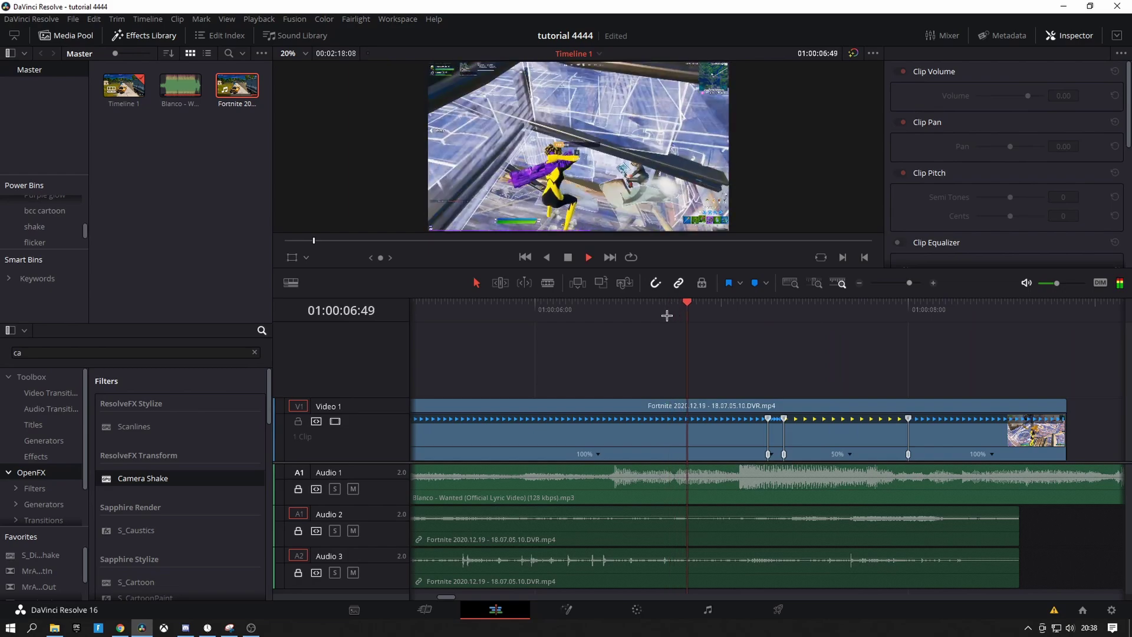
# Trim both ends of the gameplay clip and unlock the Audio 2 and 3 tracks
pyautogui.moveTo(908, 283); pyautogui.dragTo(898, 286)
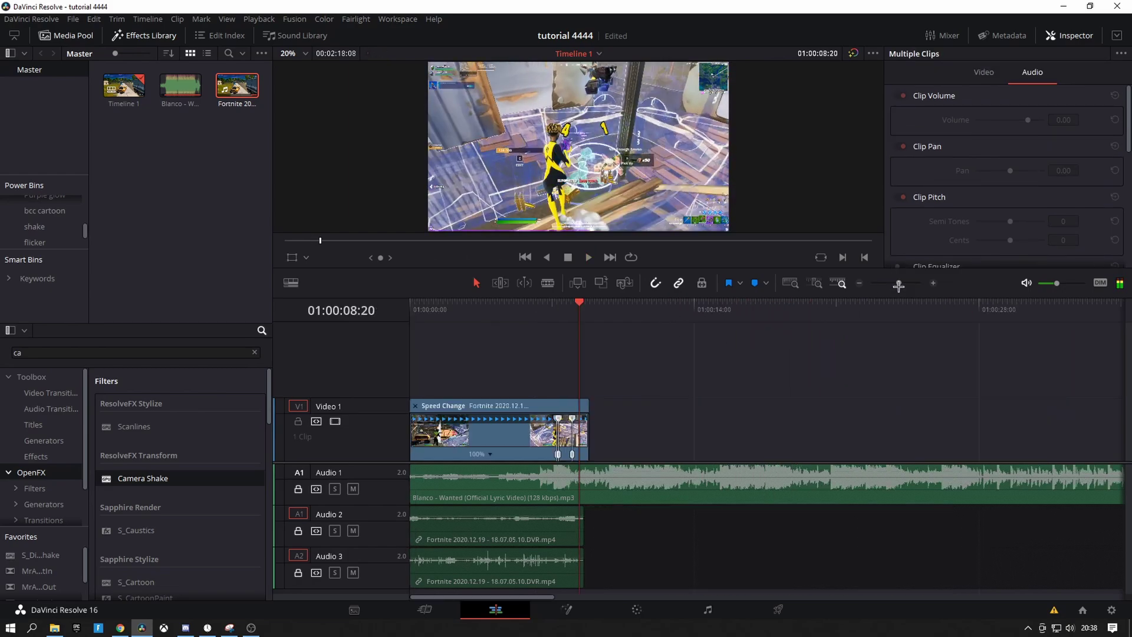
pyautogui.moveTo(591, 431); pyautogui.dragTo(580, 433)
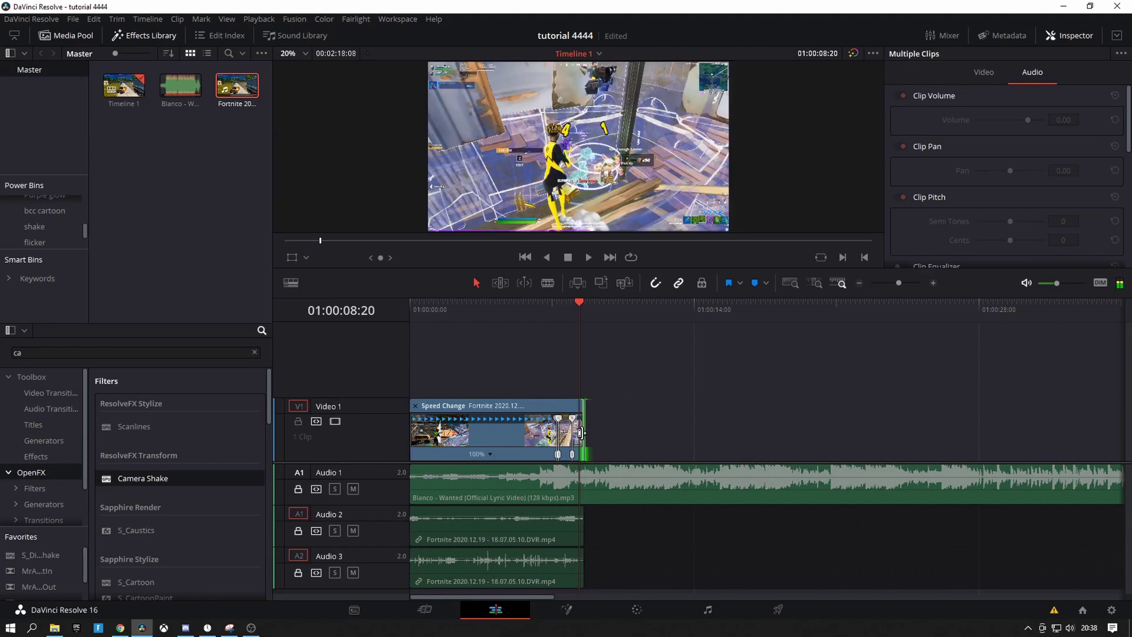
pyautogui.click(298, 530)
pyautogui.click(298, 573)
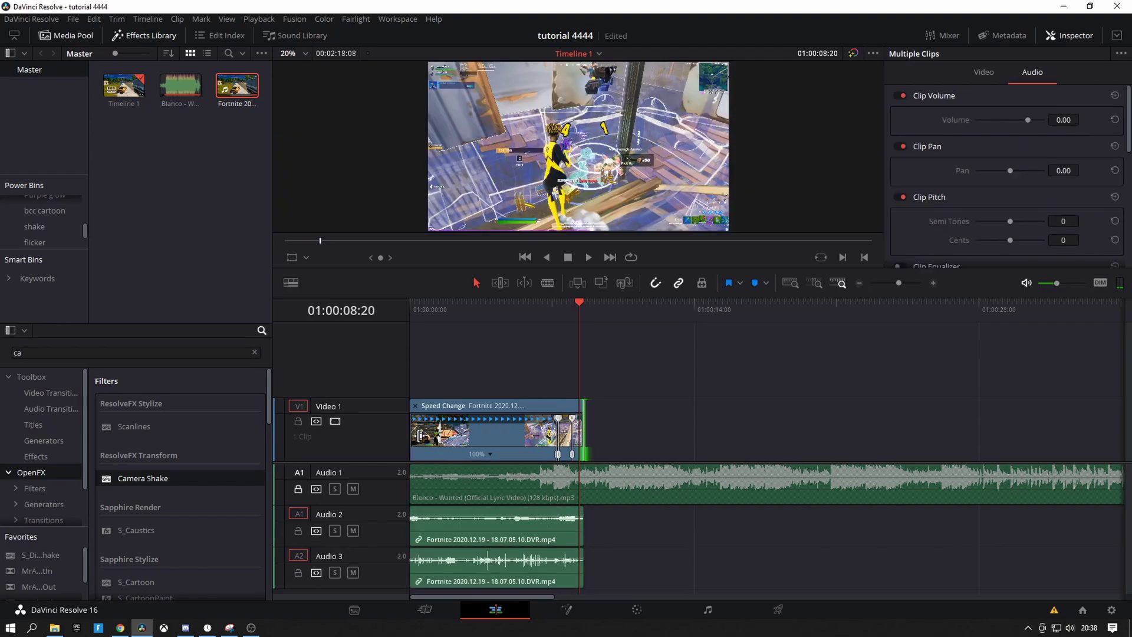
pyautogui.moveTo(415, 435); pyautogui.dragTo(460, 435)
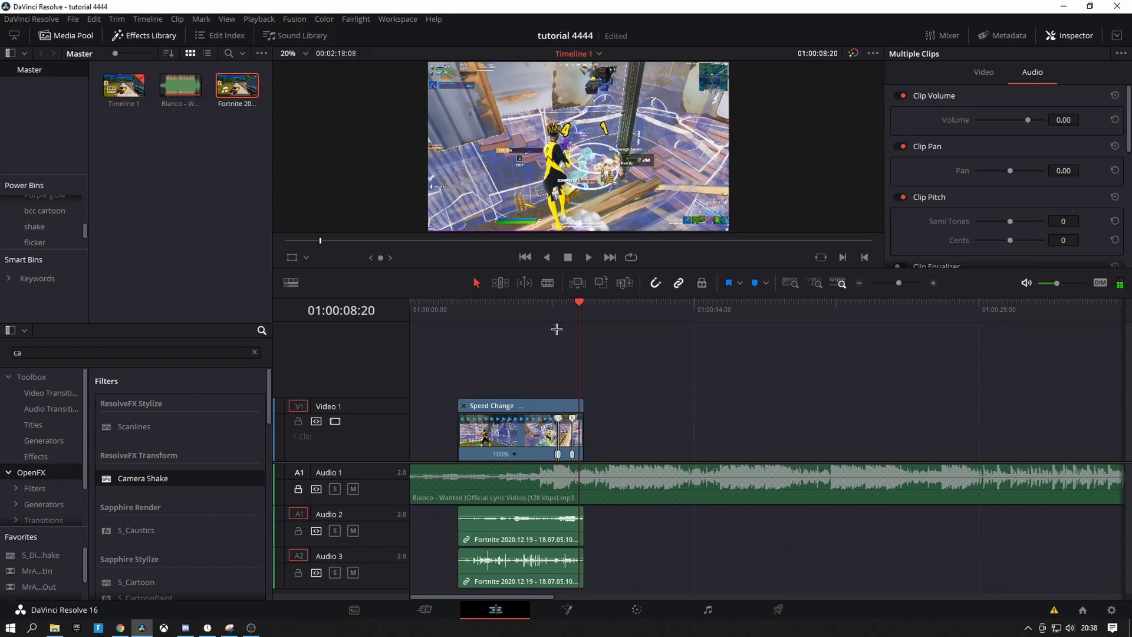
pyautogui.click(917, 282)
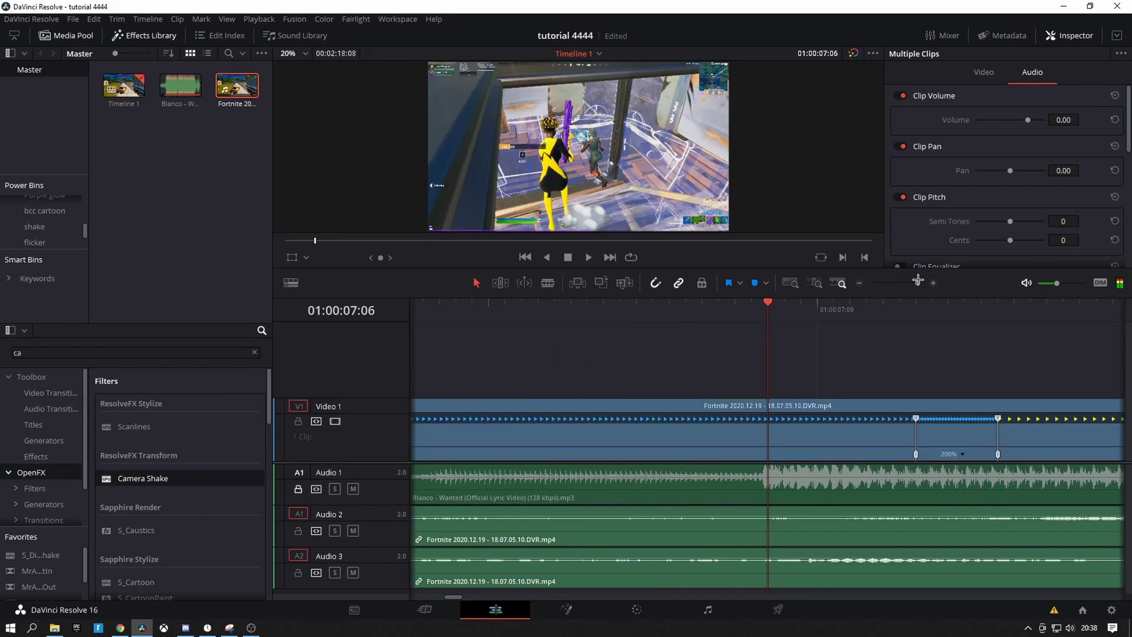
# Shift both speed points earlier in the clip
pyautogui.moveTo(732, 421); pyautogui.dragTo(622, 431)
pyautogui.moveTo(917, 283); pyautogui.dragTo(898, 289)
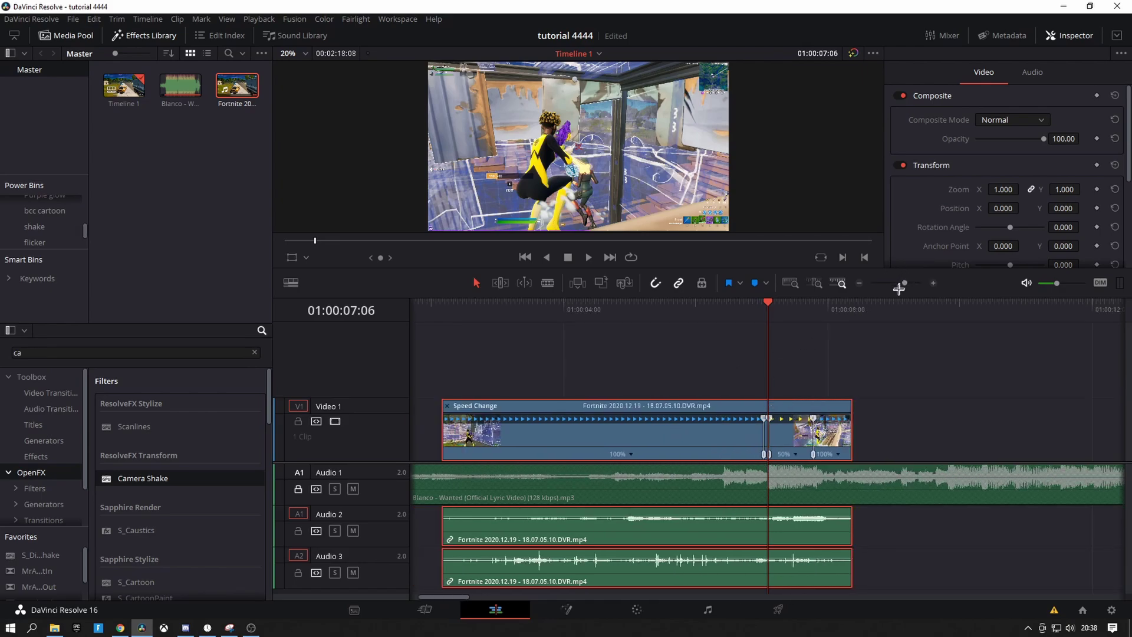
pyautogui.press(',')
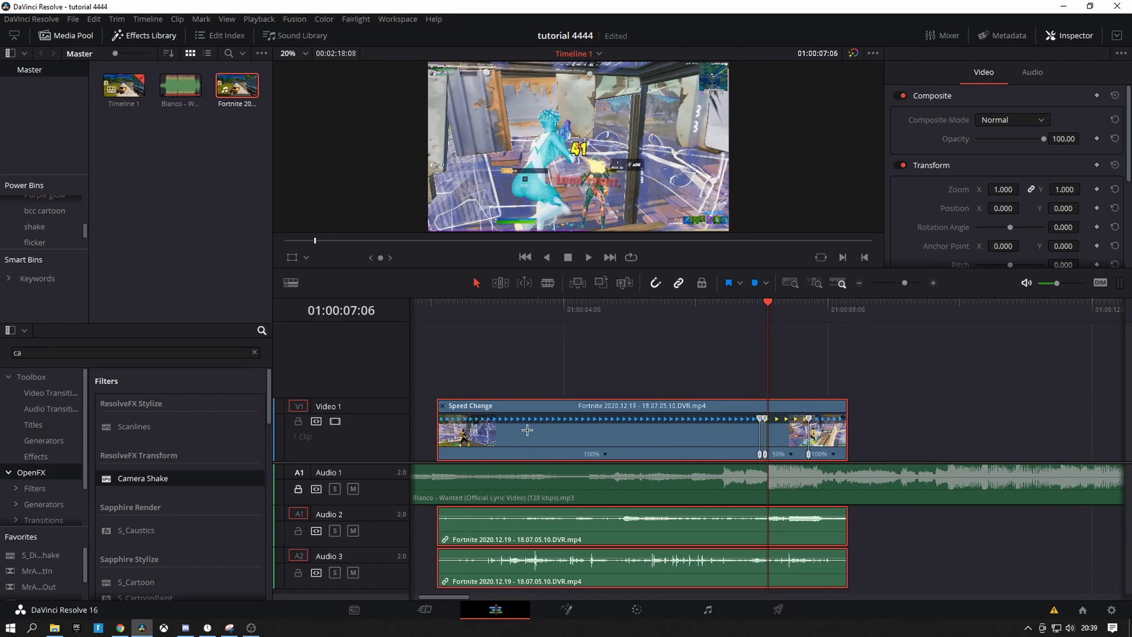
pyautogui.press('.')
# Extend the clip's head back to the timeline start and hide the retime controls
pyautogui.moveTo(446, 439); pyautogui.dragTo(392, 435)
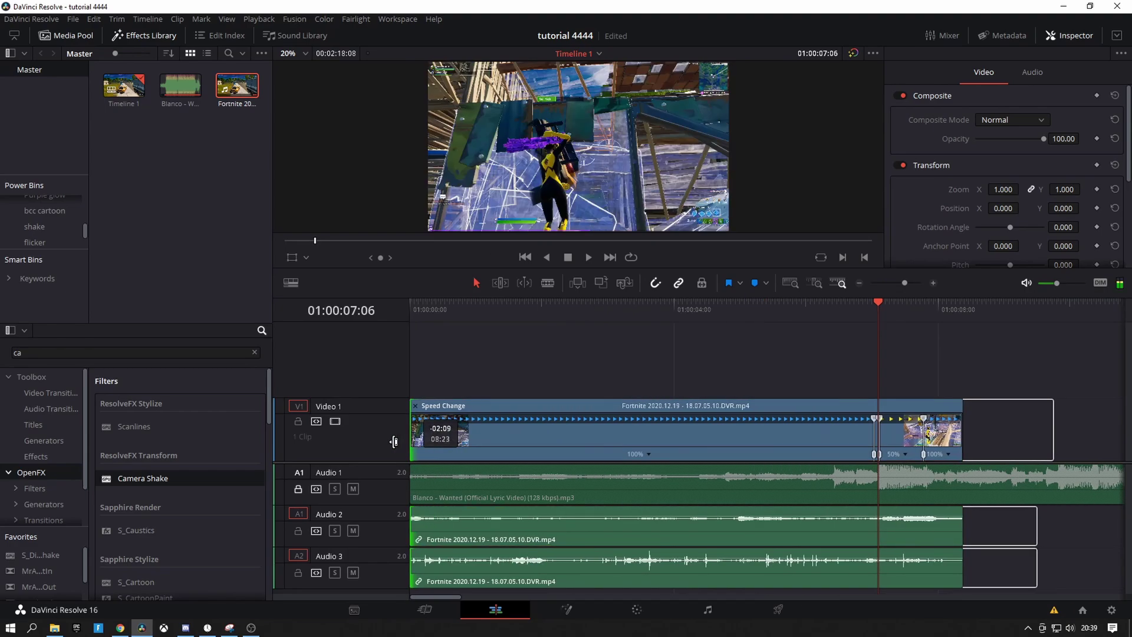
pyautogui.press('Home')
pyautogui.click(454, 437)
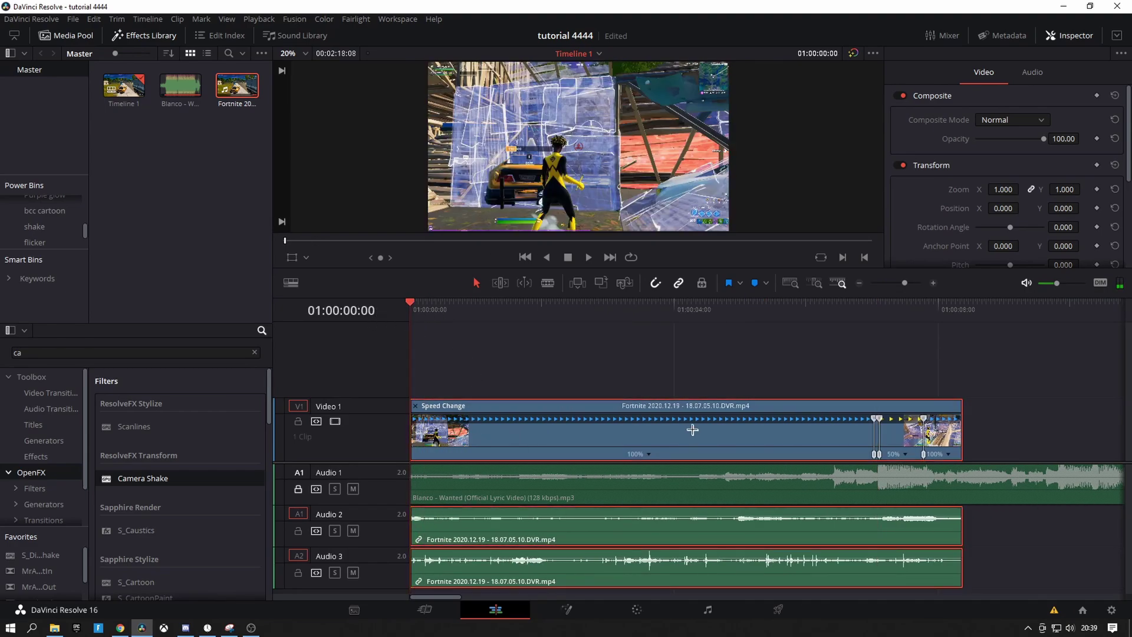
pyautogui.hotkey('ctrl', 'r')
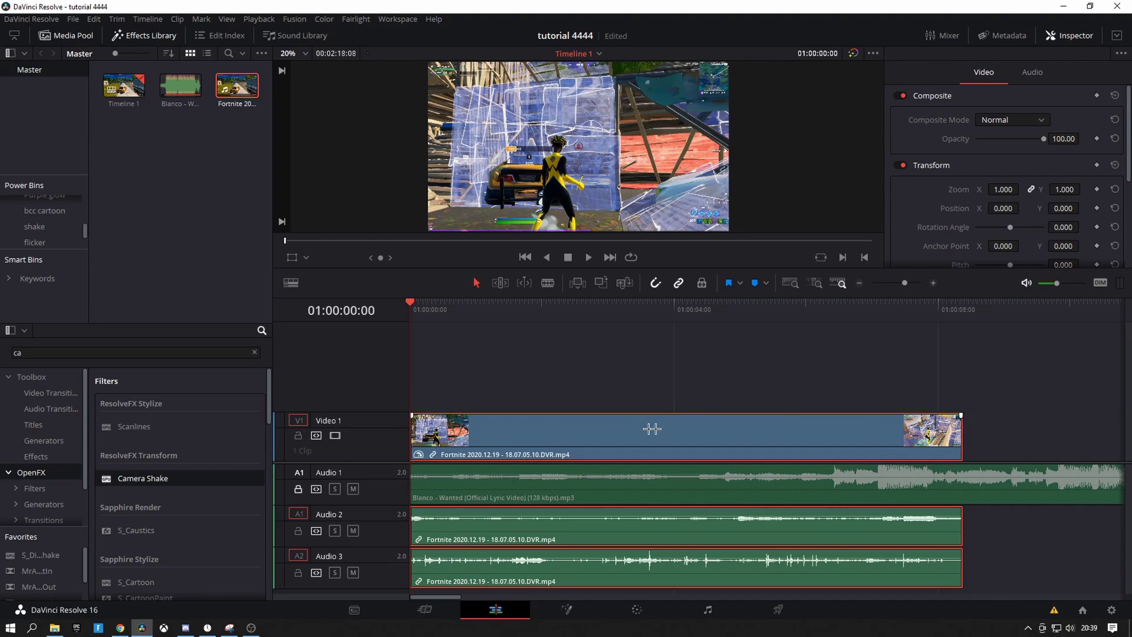
# Add a fade-in over the Fortnite clip's first seconds and preview it
pyautogui.moveTo(411, 414); pyautogui.dragTo(614, 411)
pyautogui.press('space')
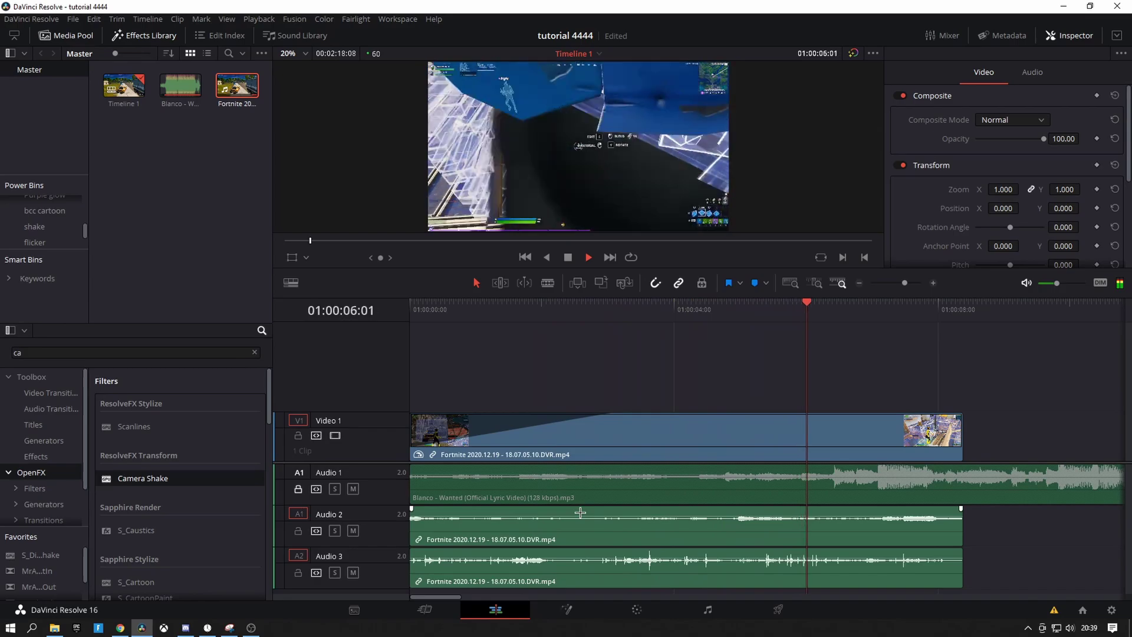
pyautogui.click(817, 520)
# Raise the Audio 2 and Audio 3 clip volumes by about 7–9 dB and play back
pyautogui.moveTo(853, 517); pyautogui.dragTo(857, 512)
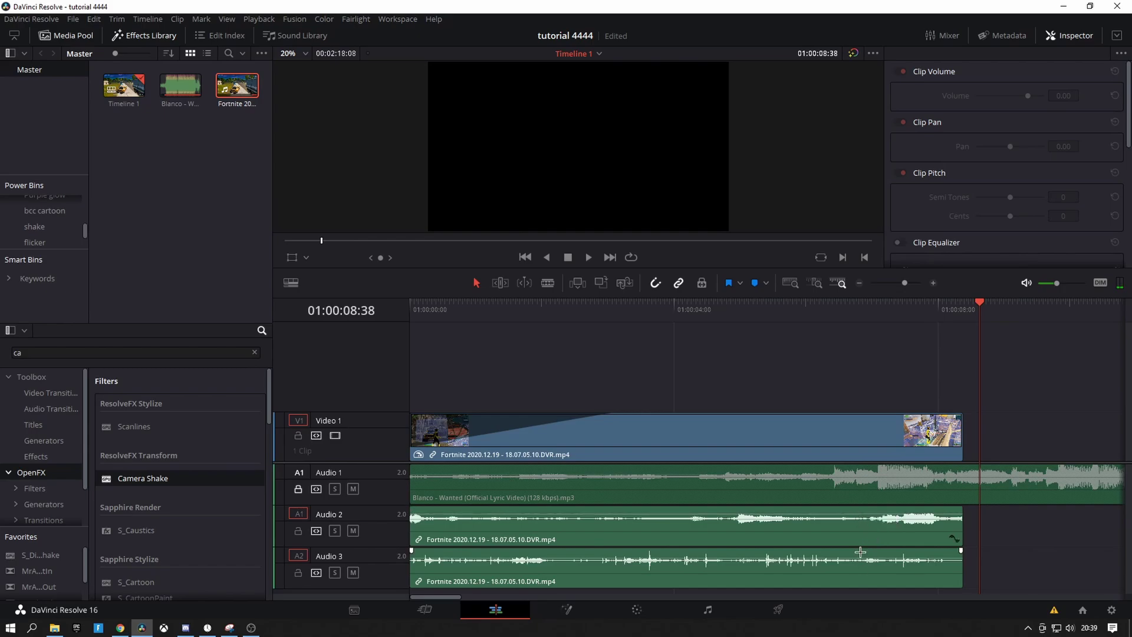
pyautogui.moveTo(862, 557); pyautogui.dragTo(864, 552)
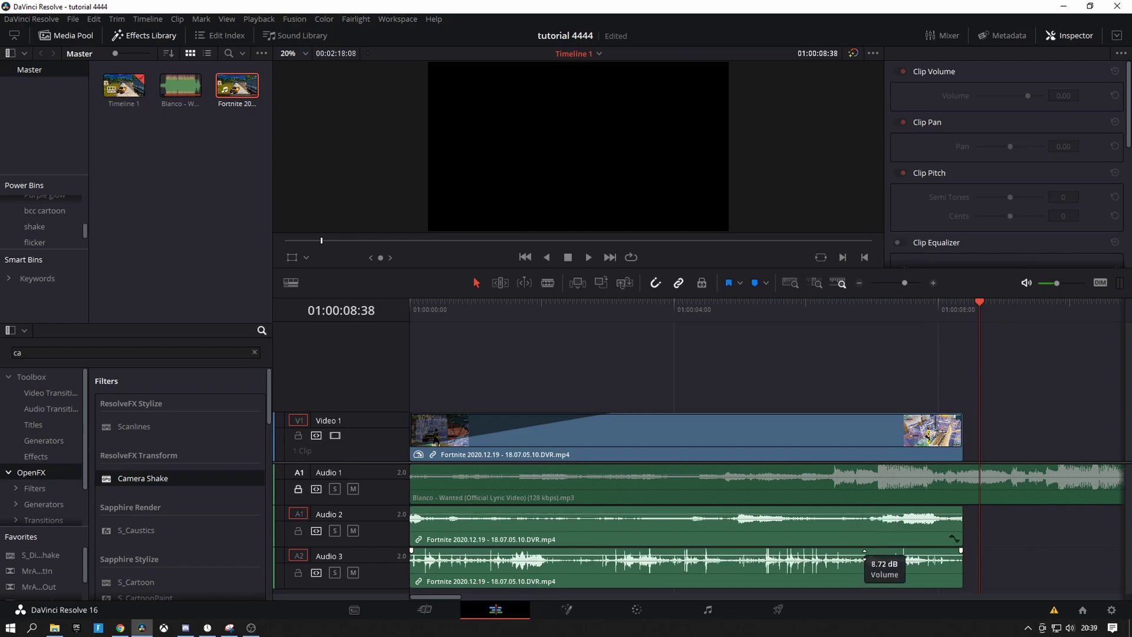
pyautogui.click(732, 318)
pyautogui.press('space')
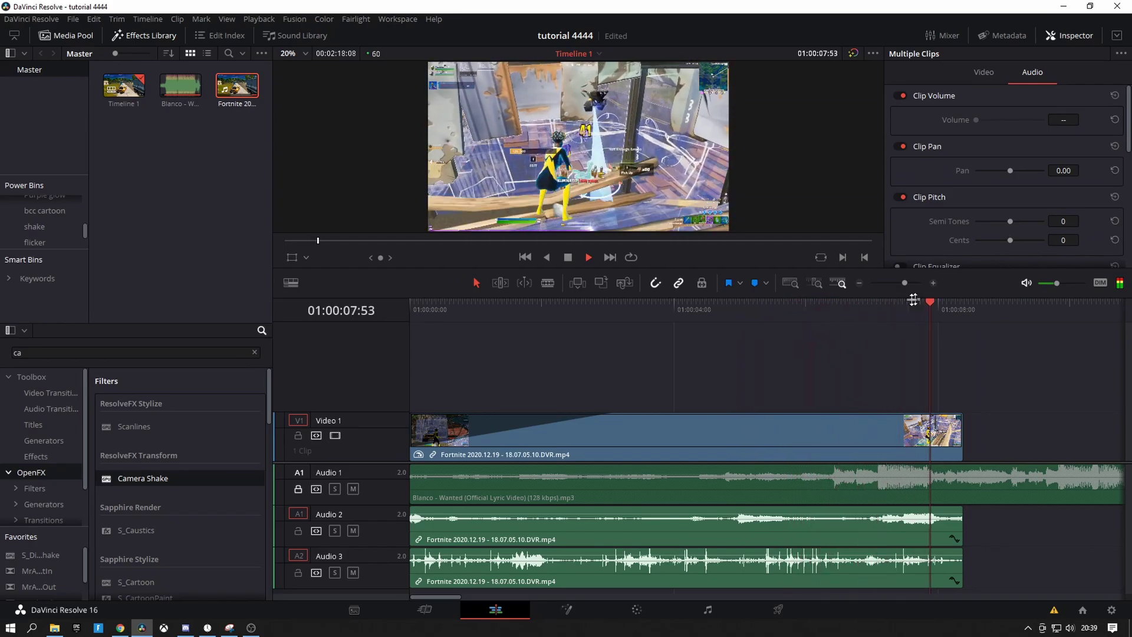
pyautogui.click(897, 319)
pyautogui.moveTo(898, 317); pyautogui.dragTo(879, 322)
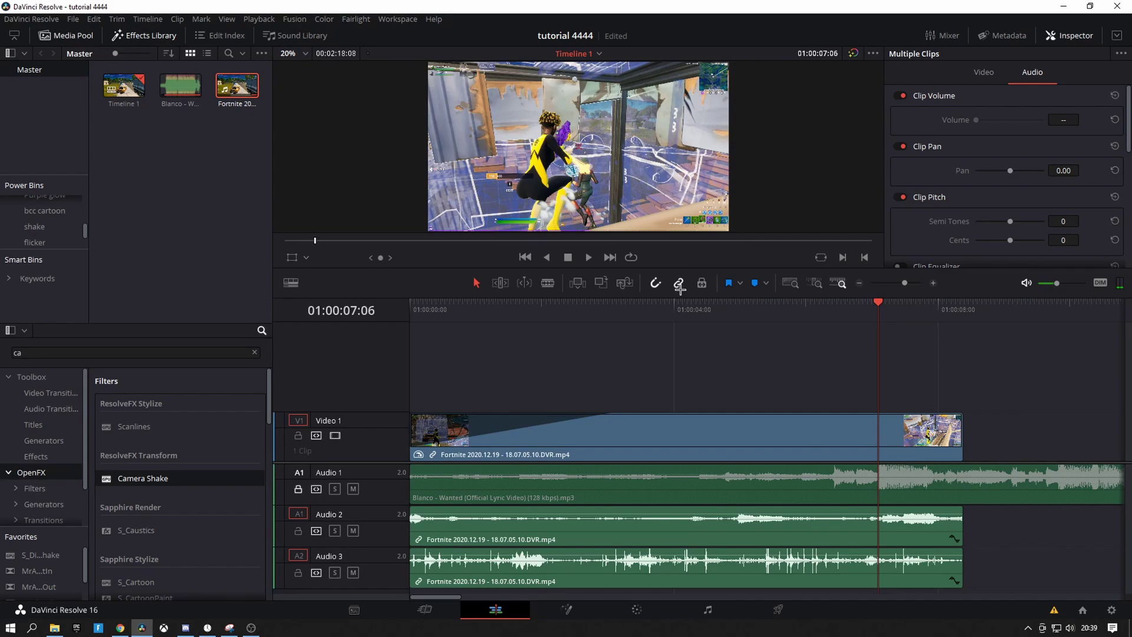
# Cut the Fortnite clip at two playhead points with Ctrl+B, undoing an accidental extra cut
pyautogui.moveTo(679, 295); pyautogui.dragTo(678, 355)
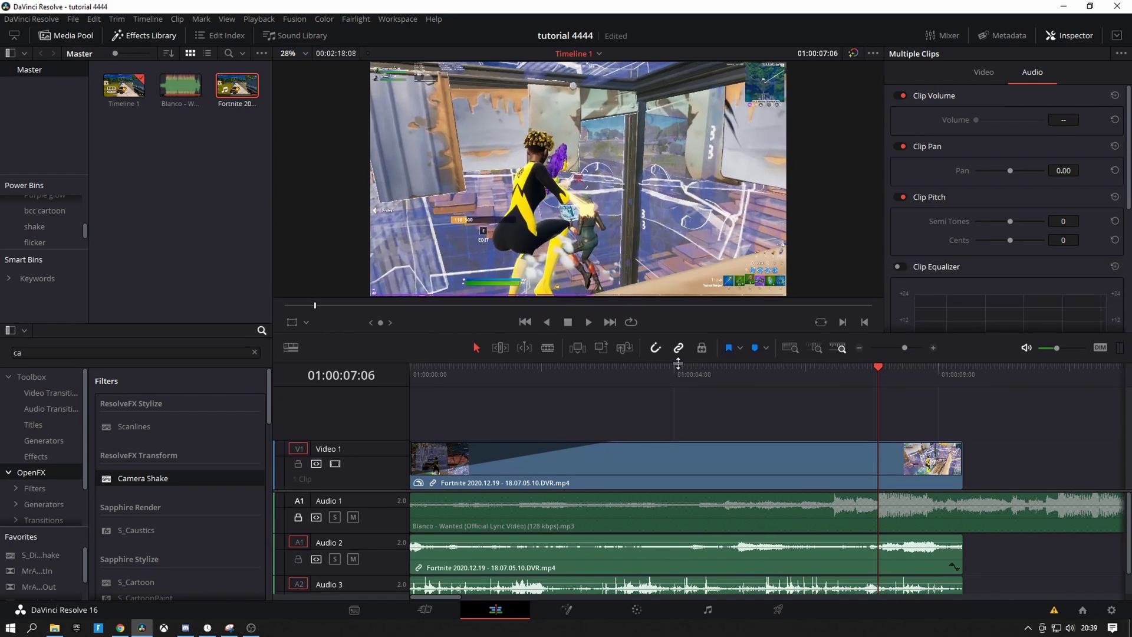
pyautogui.click(898, 445)
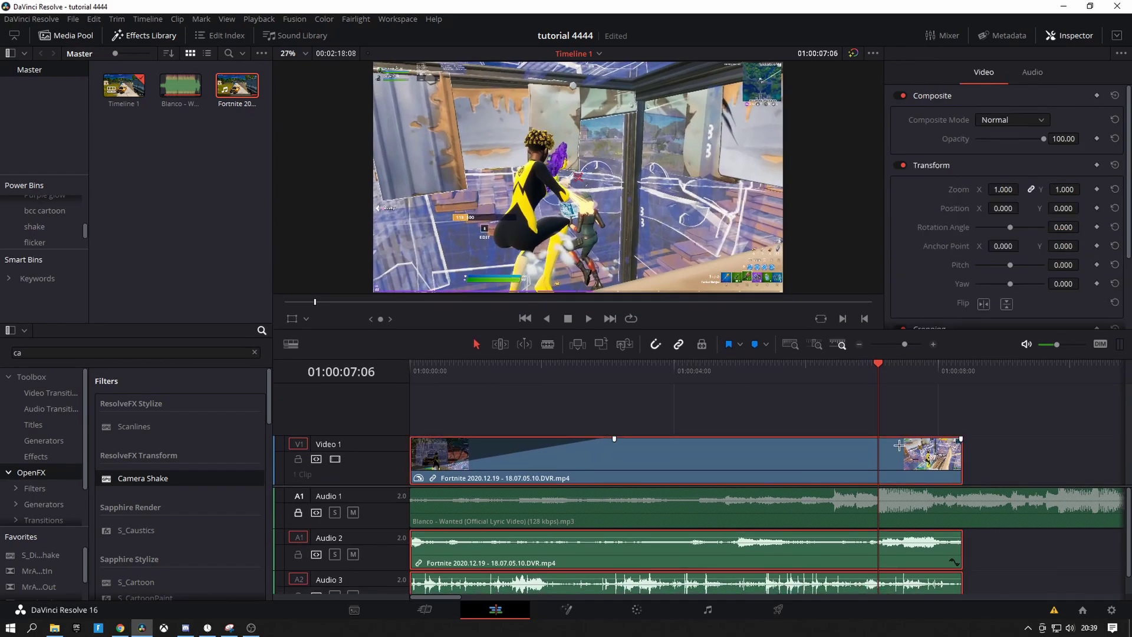
pyautogui.hotkey('ctrl', 'b')
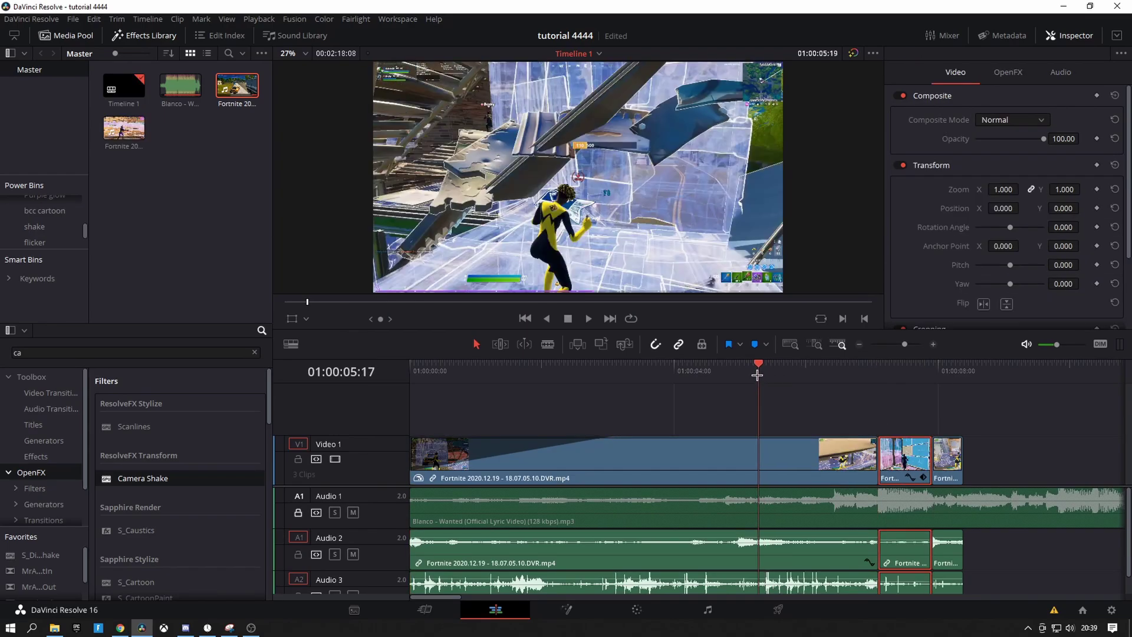
pyautogui.moveTo(758, 374); pyautogui.dragTo(763, 373)
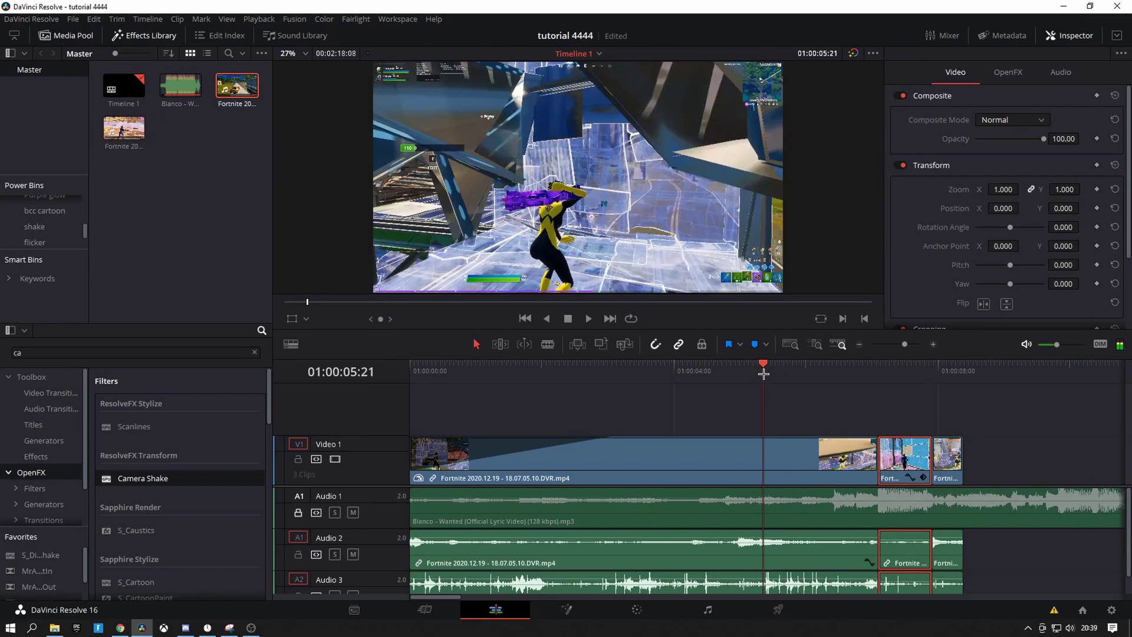
pyautogui.hotkey('ctrl', 'z')
pyautogui.press('space')
pyautogui.moveTo(825, 372); pyautogui.dragTo(782, 370)
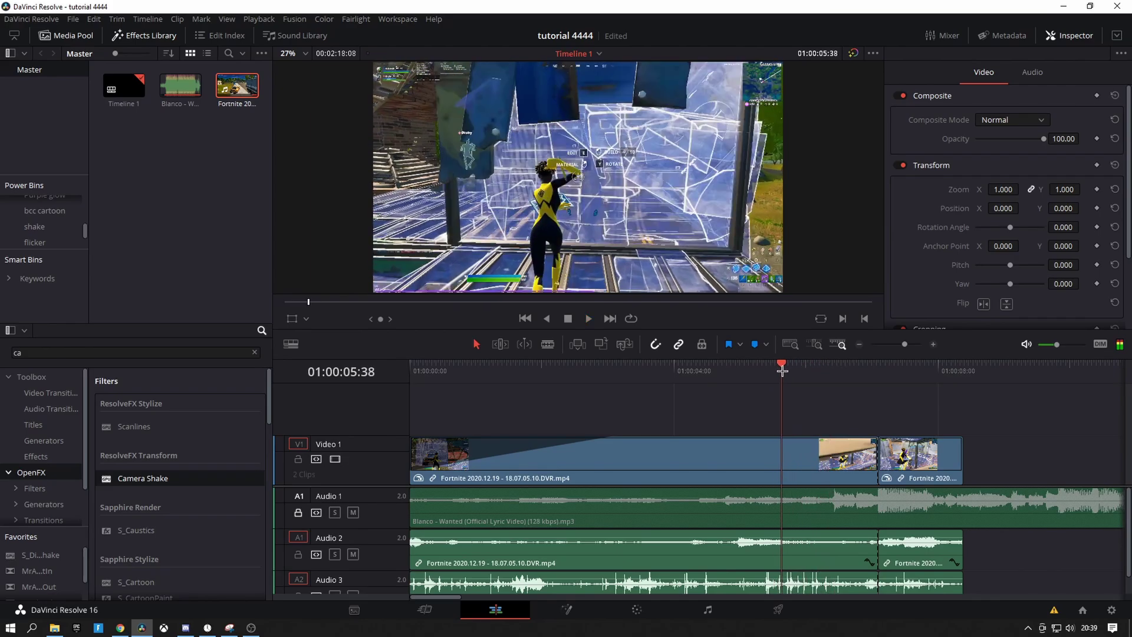
pyautogui.click(819, 450)
pyautogui.hotkey('ctrl', 'b')
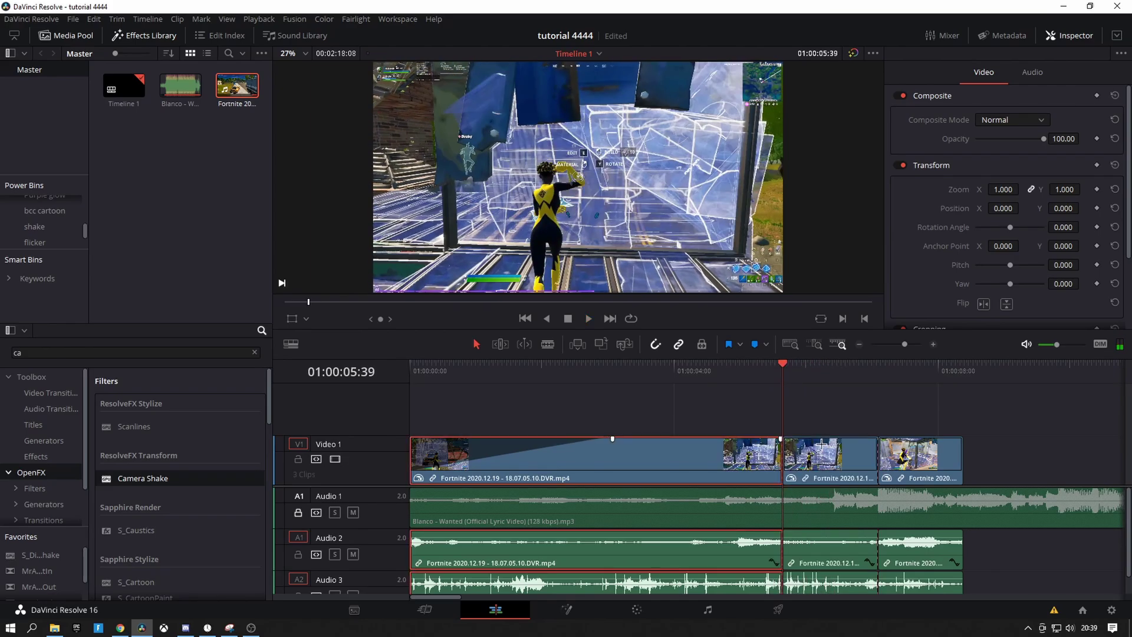
# Paste a video-only copy of the middle piece at 01:00:08:23 and unlock Video 1
pyautogui.click(821, 458)
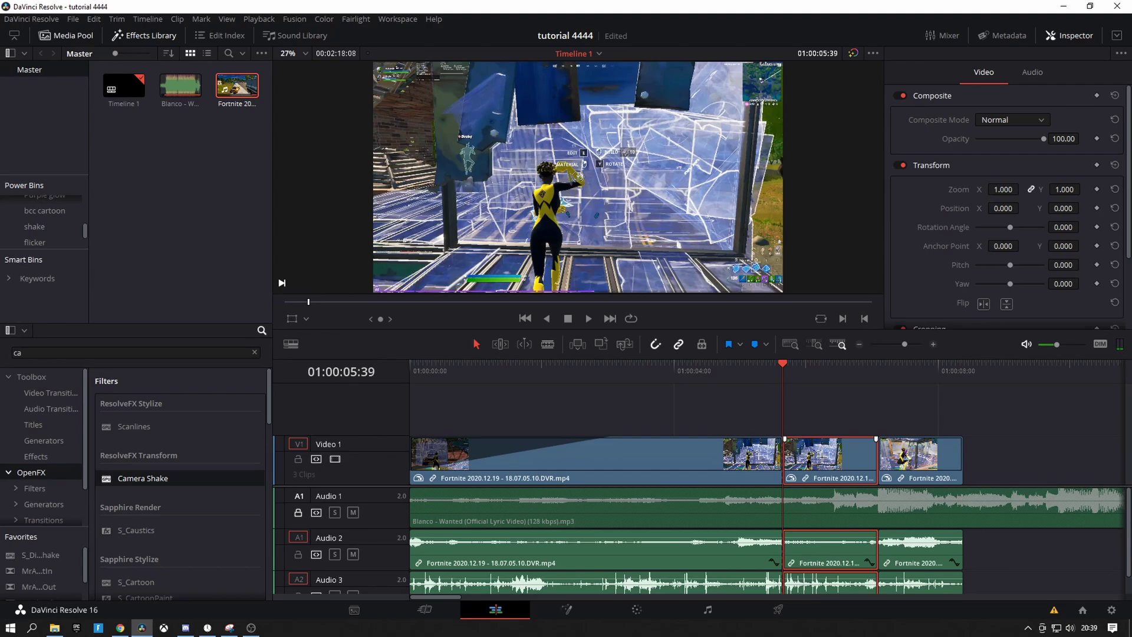
pyautogui.click(965, 370)
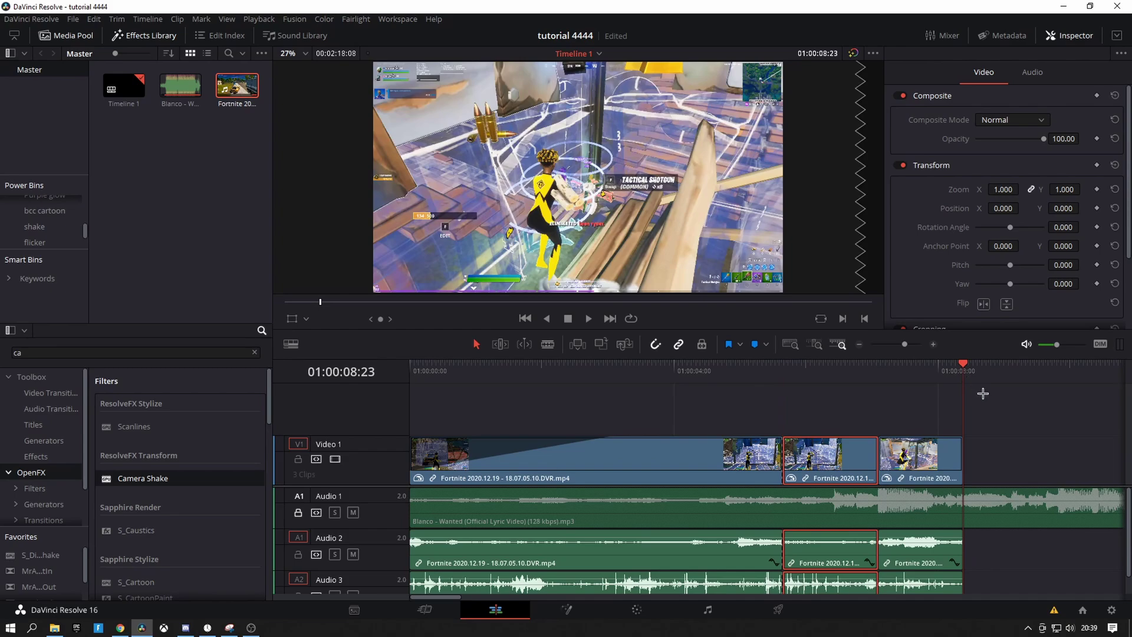
pyautogui.hotkey('ctrl', 'v')
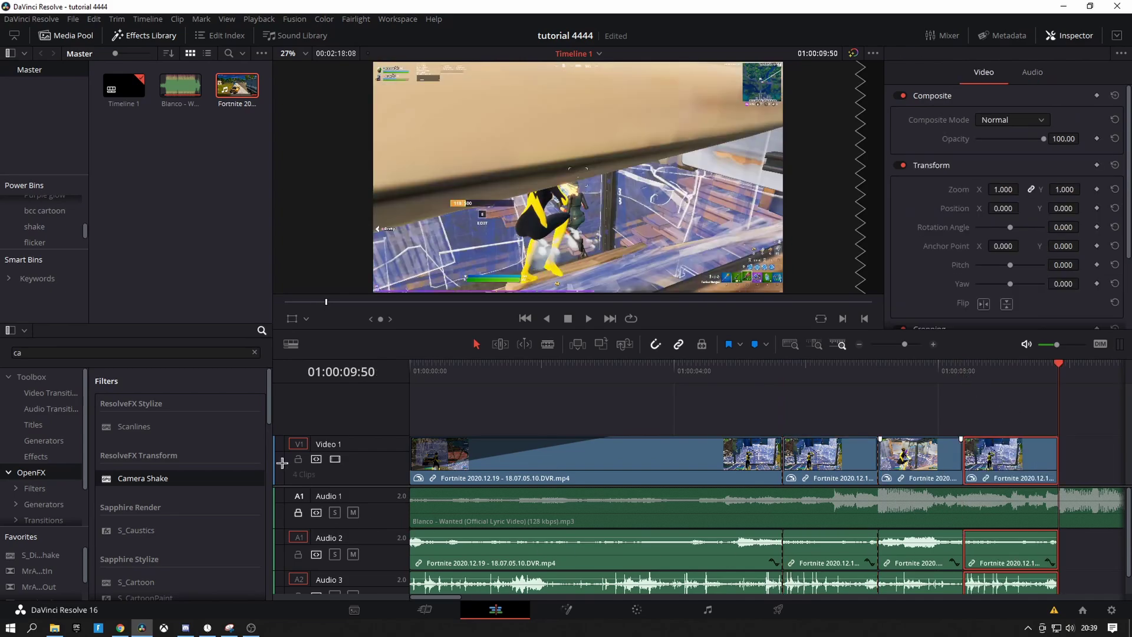
pyautogui.scroll(-1, 995, 537)
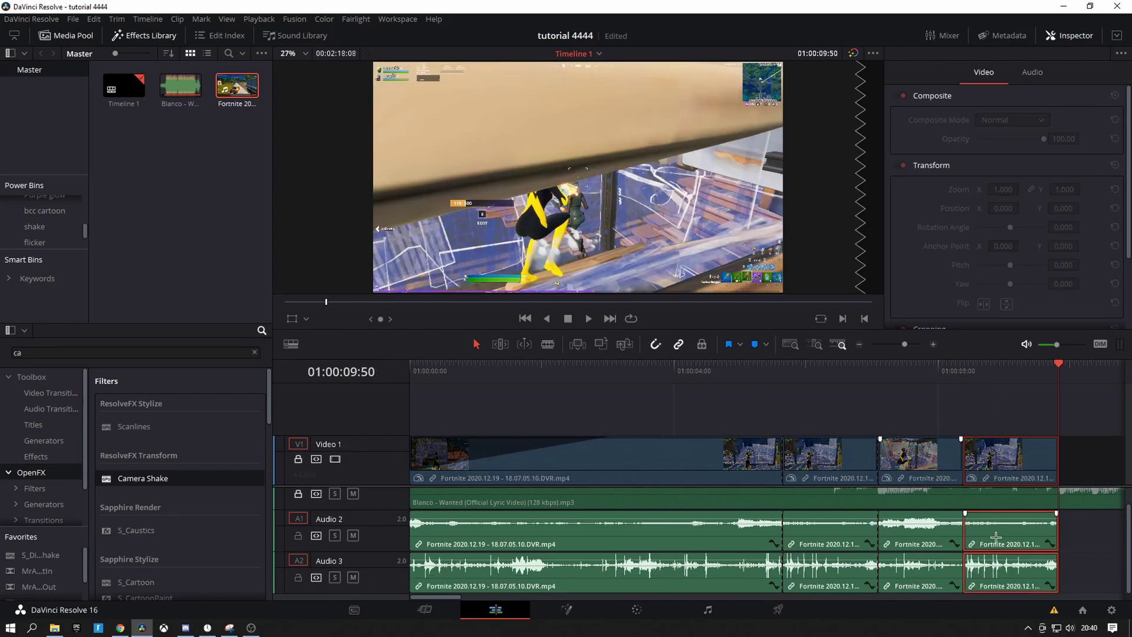
pyautogui.hotkey('ctrl', 'z')
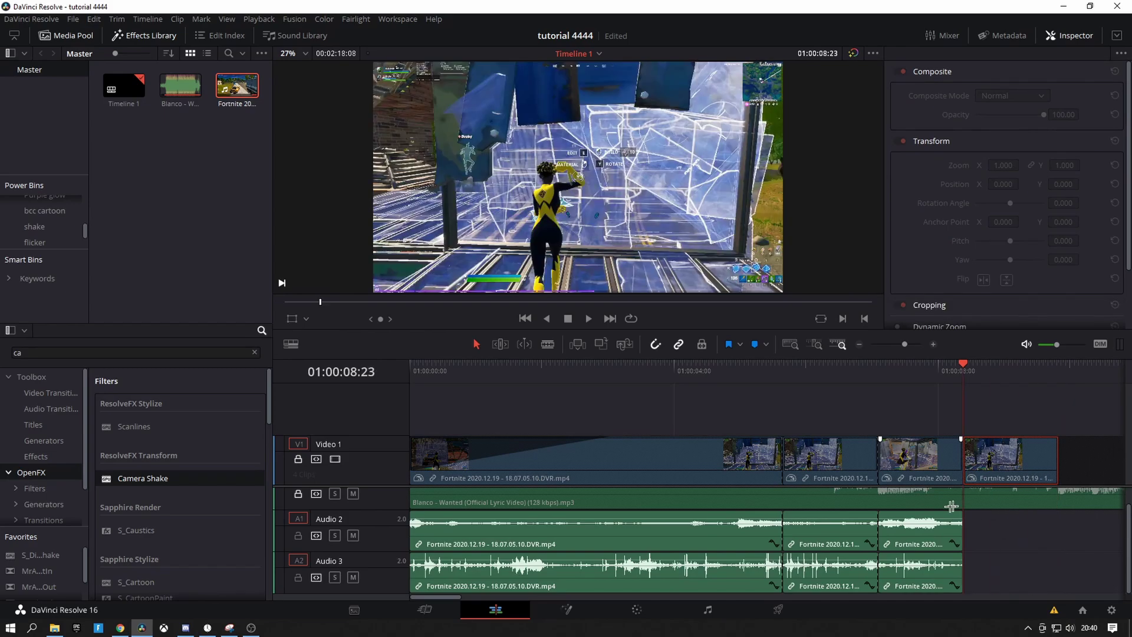
pyautogui.click(298, 459)
# Move the copied clip to Video 3 and add a matching Adjustment Clip beneath it on Video 2
pyautogui.moveTo(986, 456); pyautogui.dragTo(828, 405)
pyautogui.scroll(-1, 828, 413)
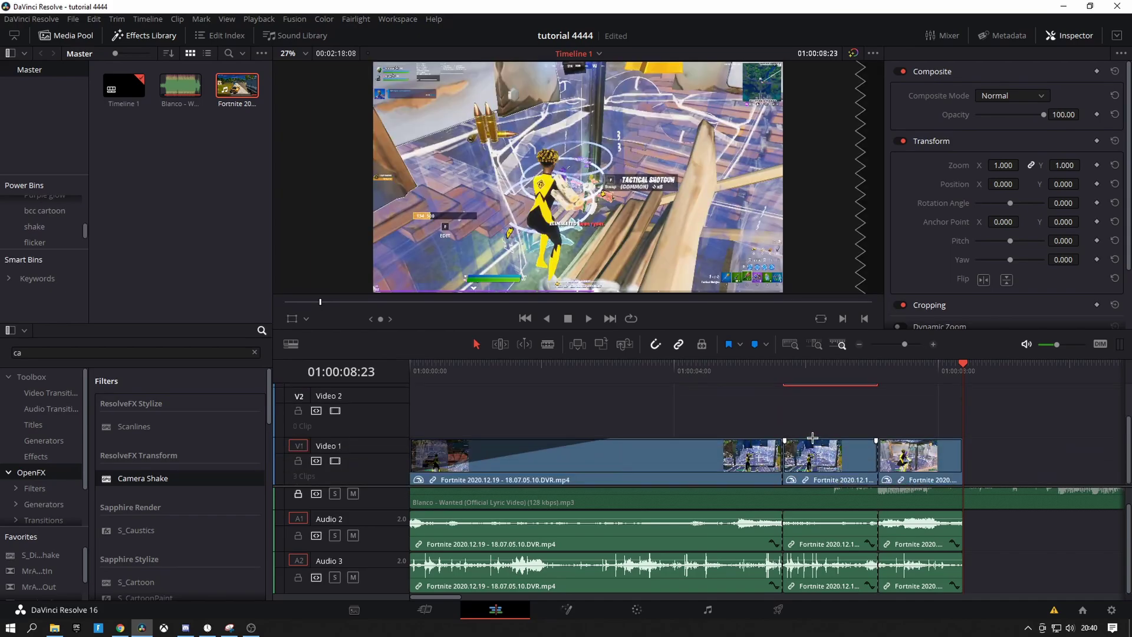
pyautogui.click(37, 456)
pyautogui.click(257, 350)
pyautogui.moveTo(138, 406); pyautogui.dragTo(790, 458)
pyautogui.moveTo(441, 596); pyautogui.dragTo(456, 596)
pyautogui.moveTo(1007, 461); pyautogui.dragTo(771, 457)
# Lower the stacked clip's saturation to 16 on the Color page
pyautogui.click(722, 371)
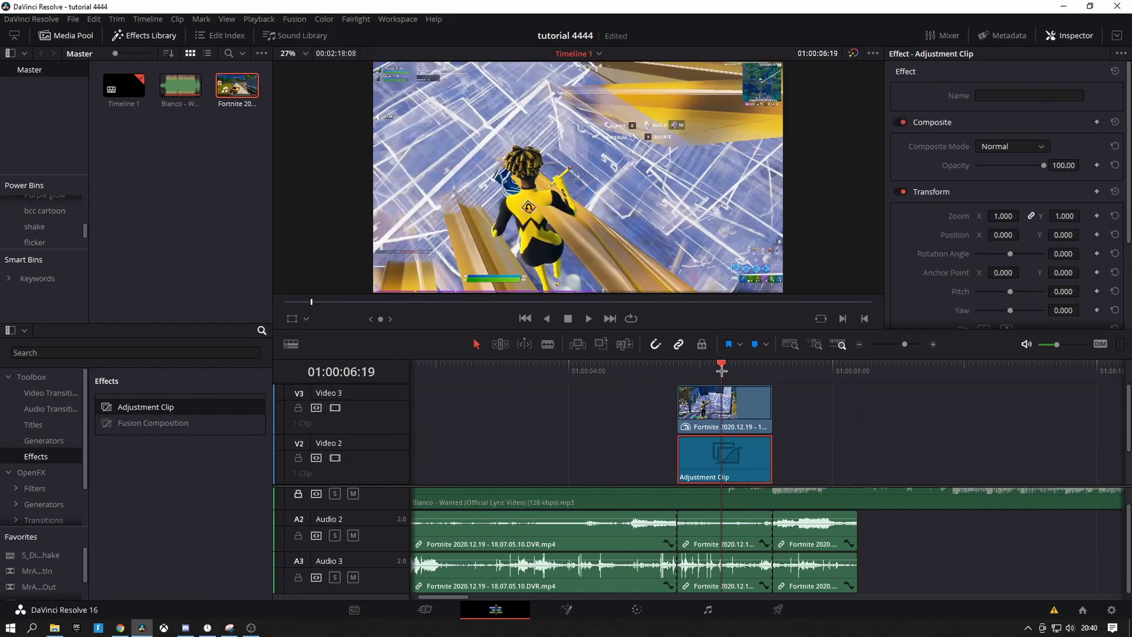
pyautogui.click(637, 608)
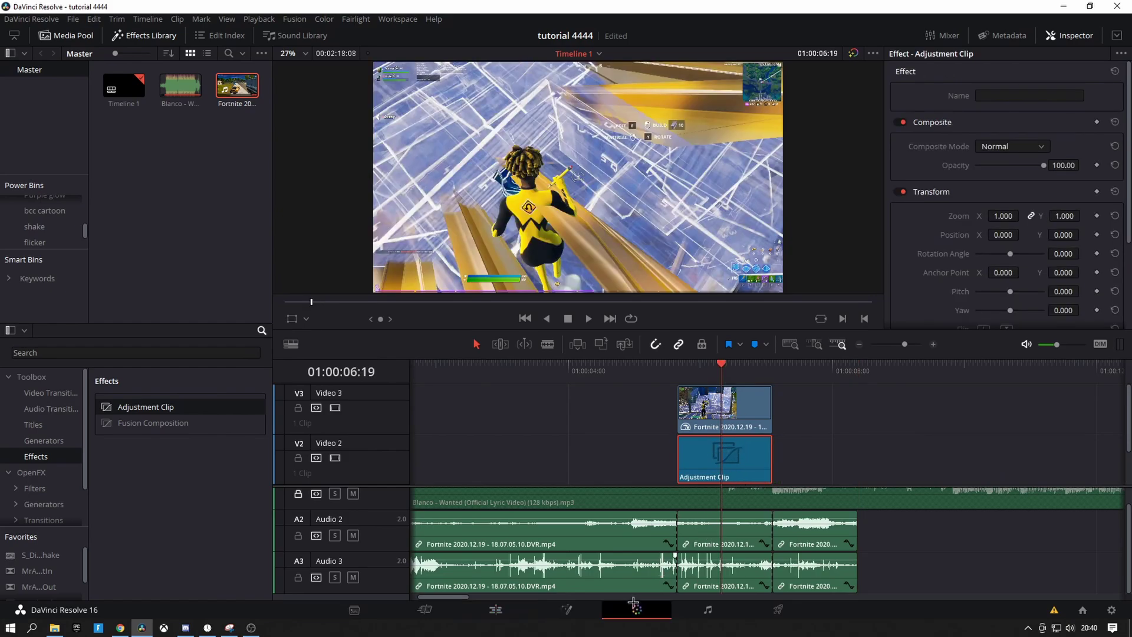
pyautogui.moveTo(274, 596); pyautogui.dragTo(255, 597)
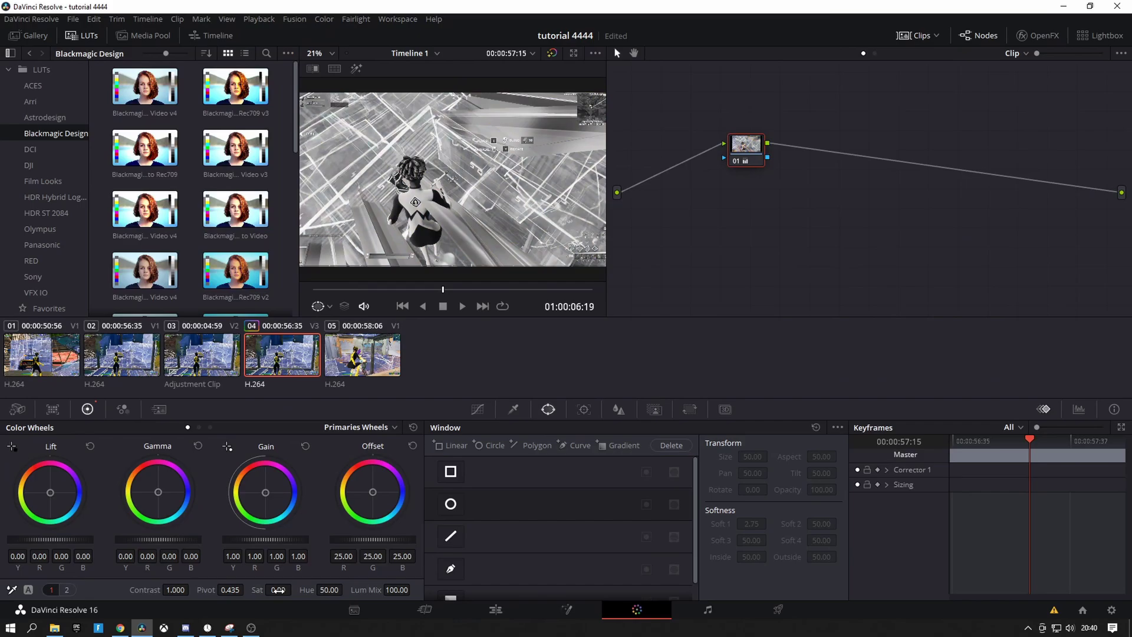
pyautogui.click(495, 609)
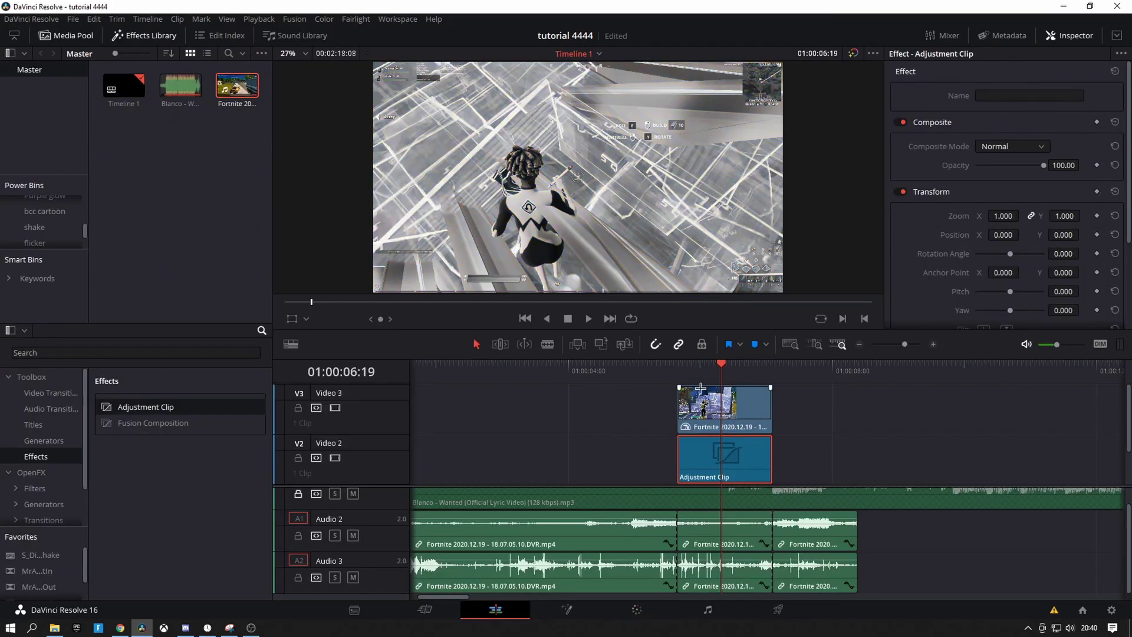
pyautogui.click(678, 371)
# Apply the MrAT-ShakeVertical transition (search 'vert') to the Video 1 cut and preview it
pyautogui.click(51, 392)
pyautogui.click(74, 353)
pyautogui.write('vert')
pyautogui.moveTo(132, 403); pyautogui.dragTo(684, 479)
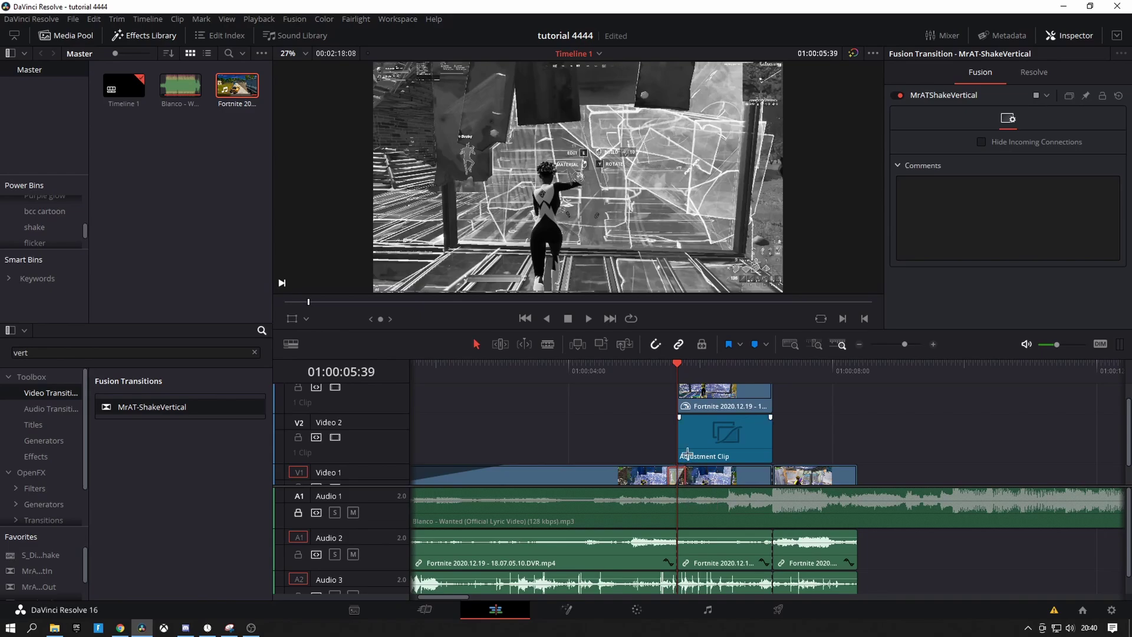
pyautogui.click(632, 372)
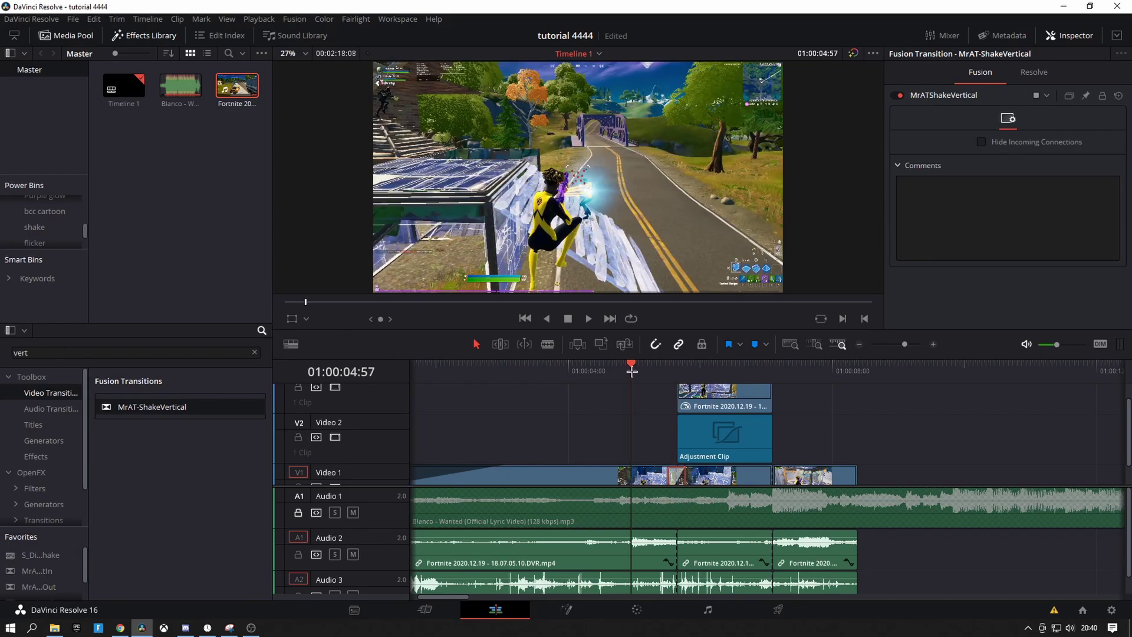
pyautogui.press('space')
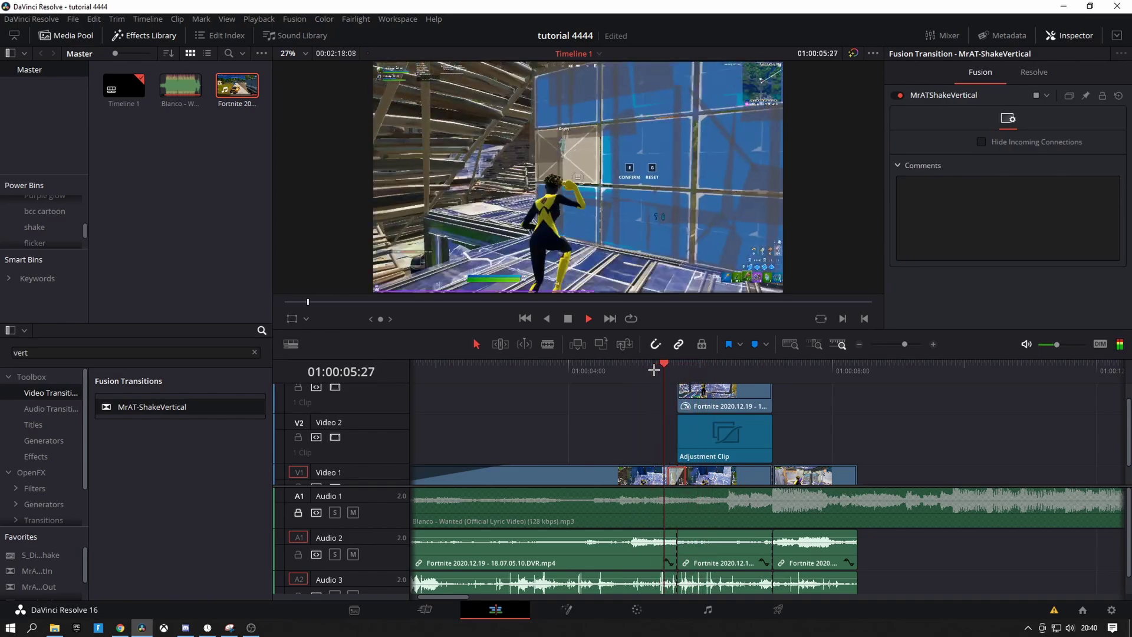
pyautogui.press('space')
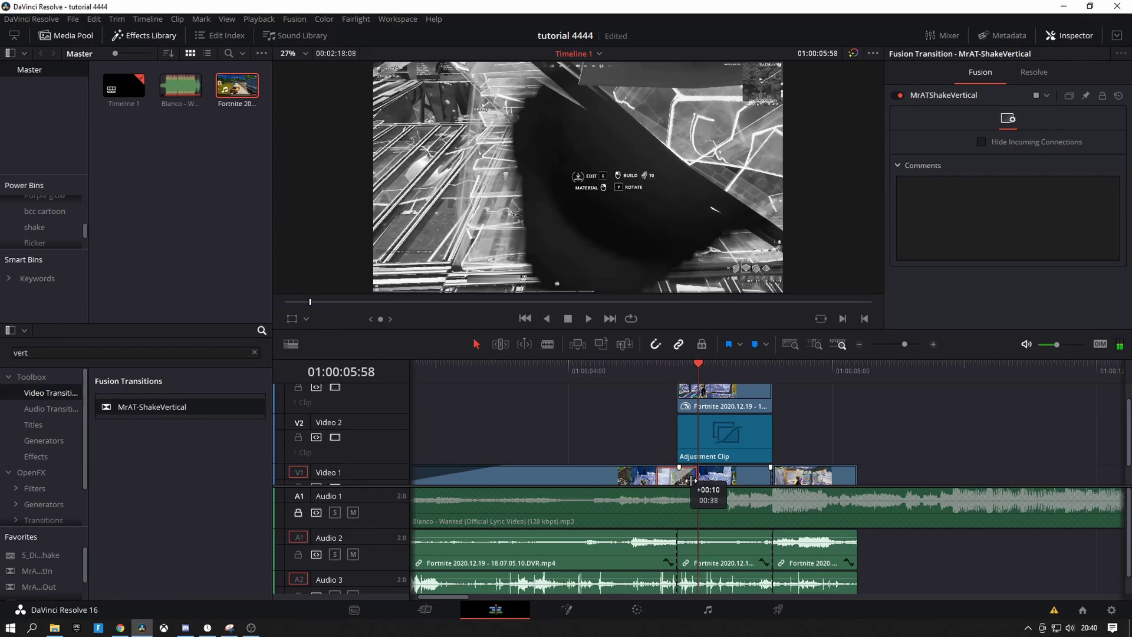
# Shorten the shake transition to about 30 frames, review it, and lift the middle Fortnite clip above the Adjustment Clip
pyautogui.click(748, 371)
pyautogui.scroll(-1, 673, 471)
pyautogui.moveTo(673, 472); pyautogui.dragTo(685, 465)
pyautogui.click(622, 367)
pyautogui.press('space')
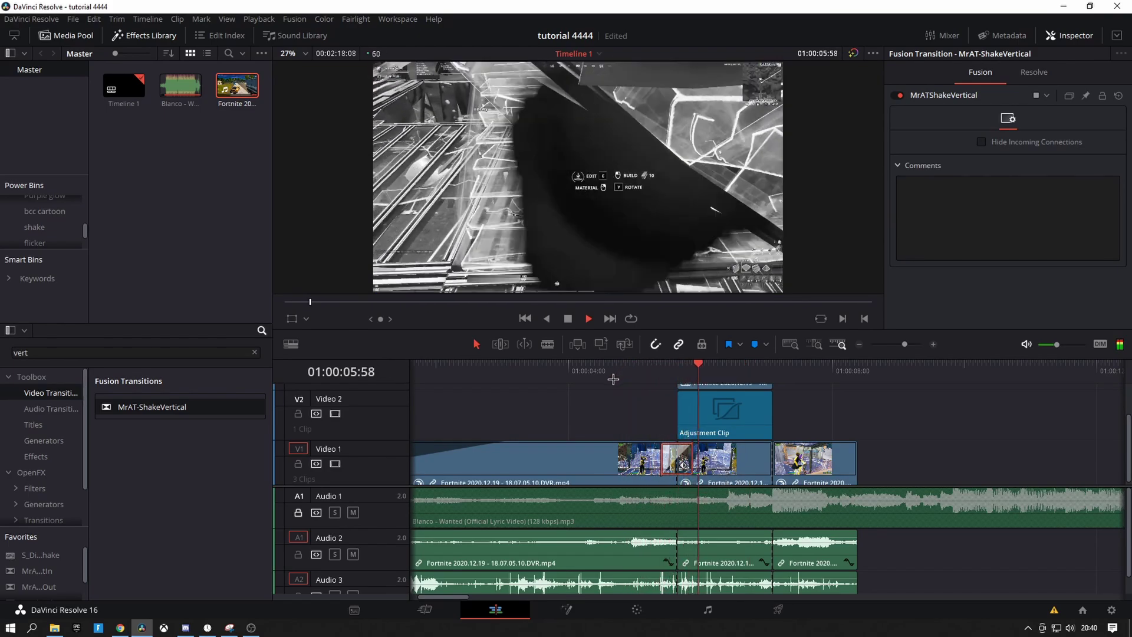
pyautogui.click(678, 365)
pyautogui.click(633, 367)
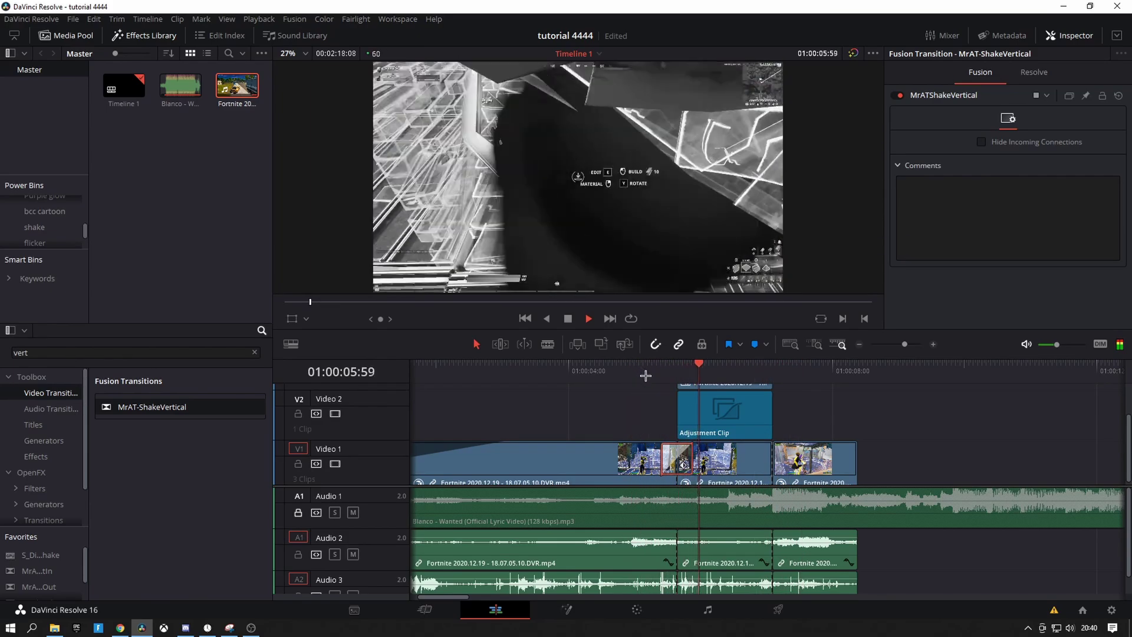
pyautogui.press('space')
pyautogui.moveTo(725, 460); pyautogui.dragTo(724, 386)
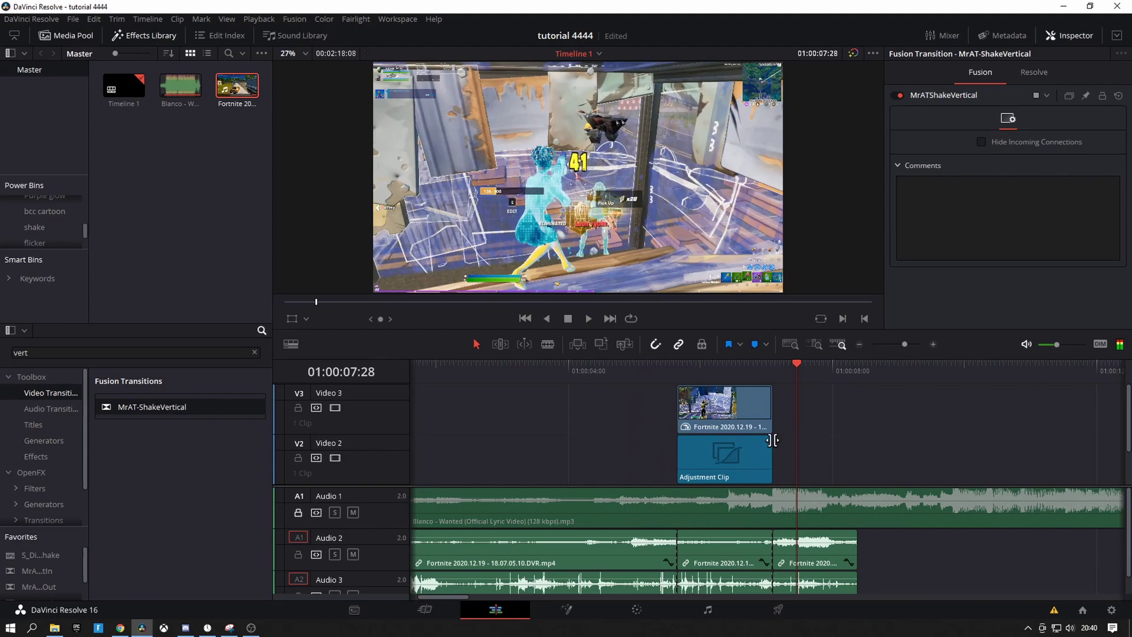
# Replace the search with 'bcc' and apply BCC Colorize Glow from OpenFX to the Video 3 Fortnite clip
pyautogui.click(707, 366)
pyautogui.doubleClick(31, 352)
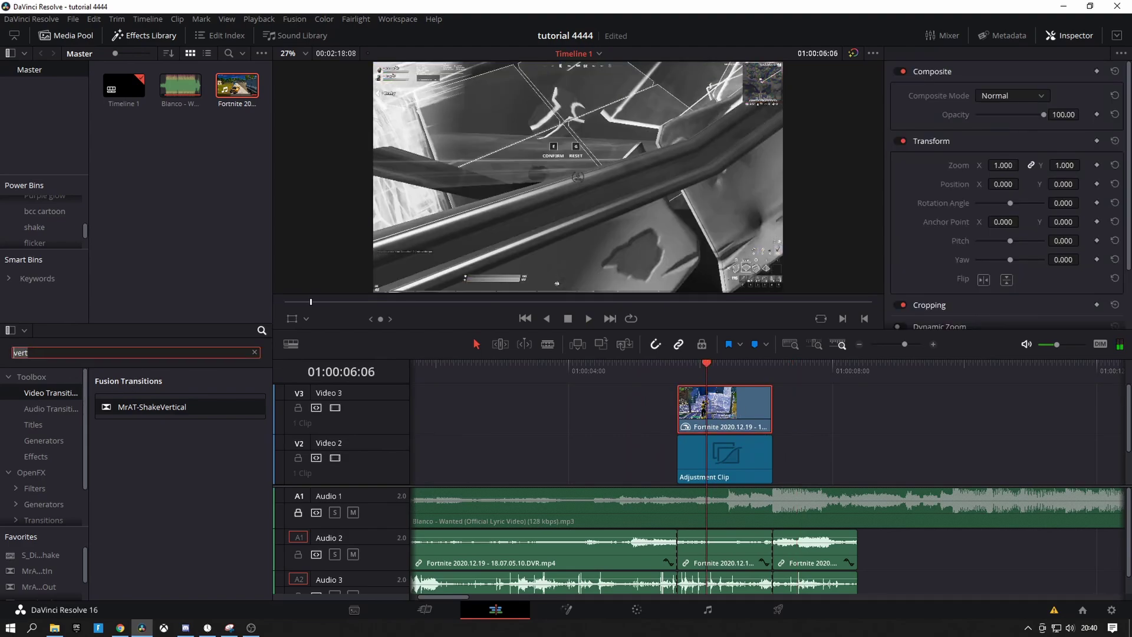
pyautogui.press('BackSpace')
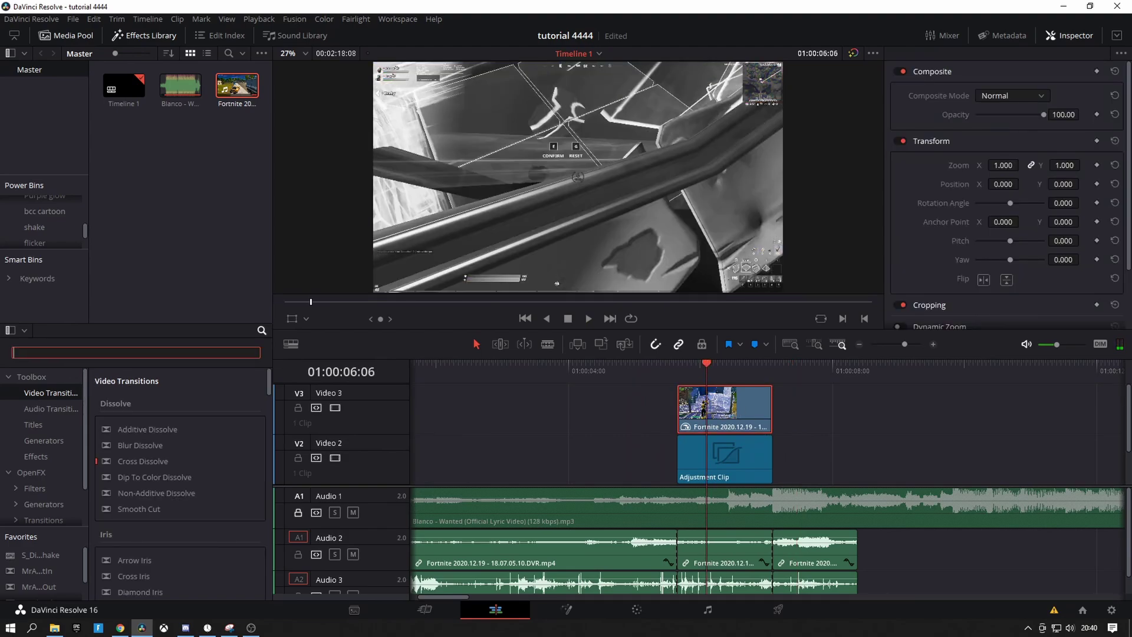
pyautogui.write('bcc col')
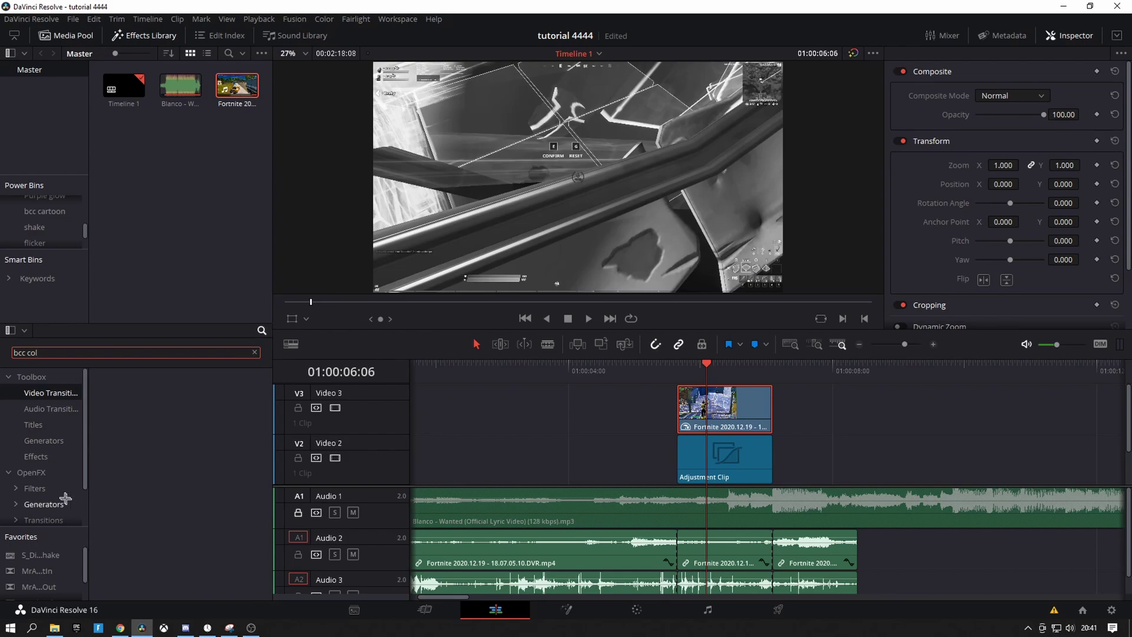
pyautogui.click(30, 472)
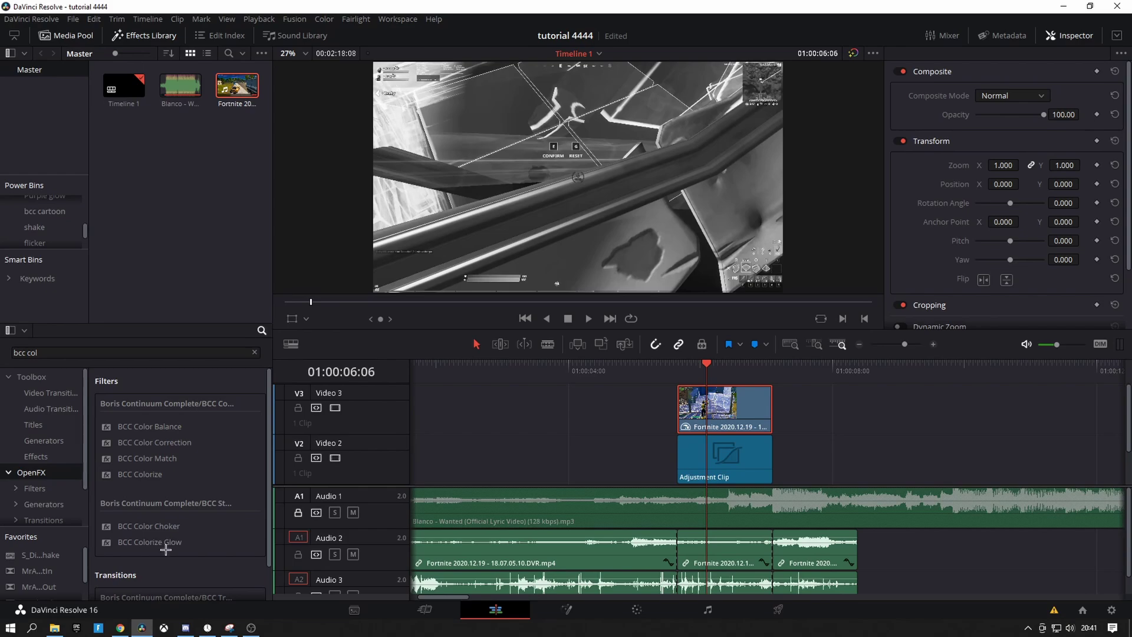
pyautogui.moveTo(166, 549); pyautogui.dragTo(776, 419)
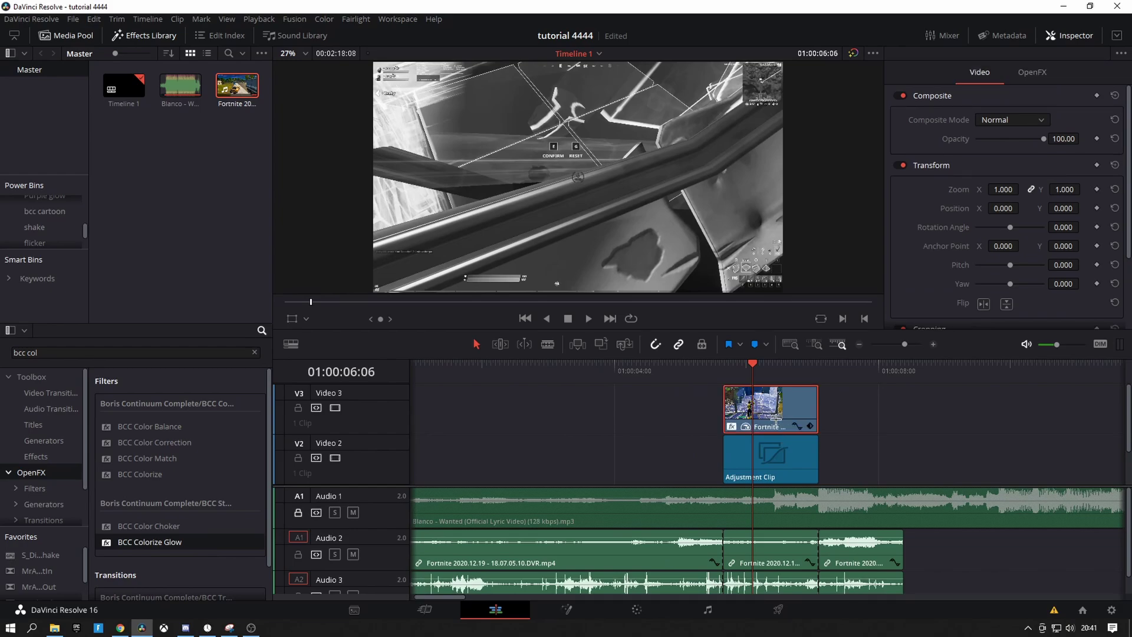
# Set Colorize Glow's Blur Quality to Highest and drag Threshold down to 0.0
pyautogui.moveTo(752, 366); pyautogui.dragTo(771, 371)
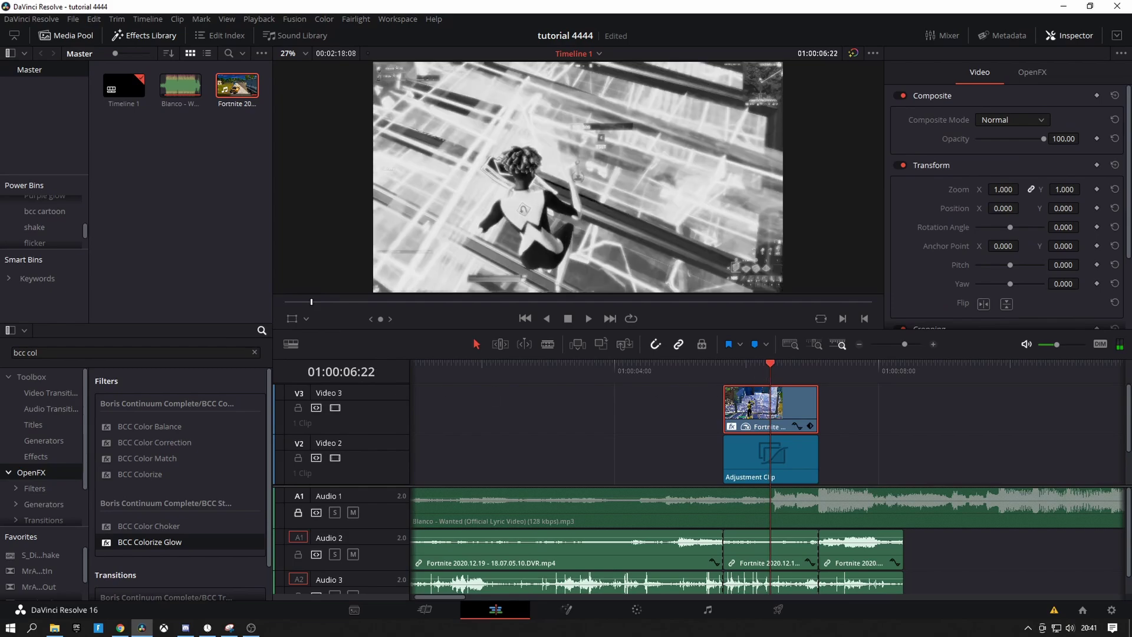
pyautogui.click(1031, 72)
pyautogui.scroll(2, 990, 188)
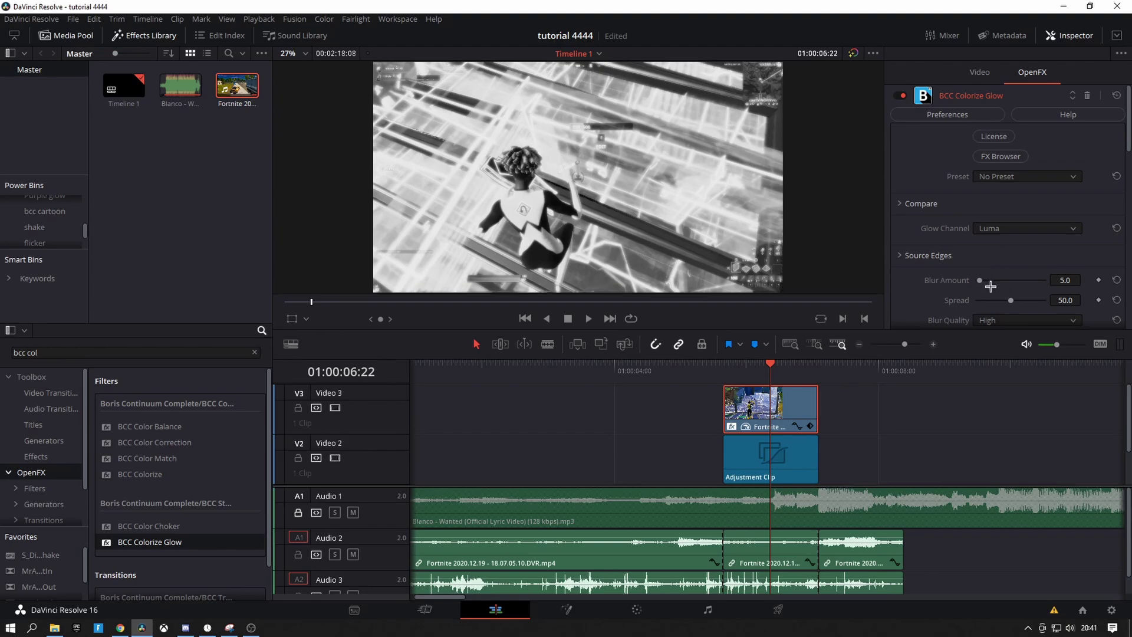
pyautogui.scroll(-1, 1003, 290)
pyautogui.click(1009, 285)
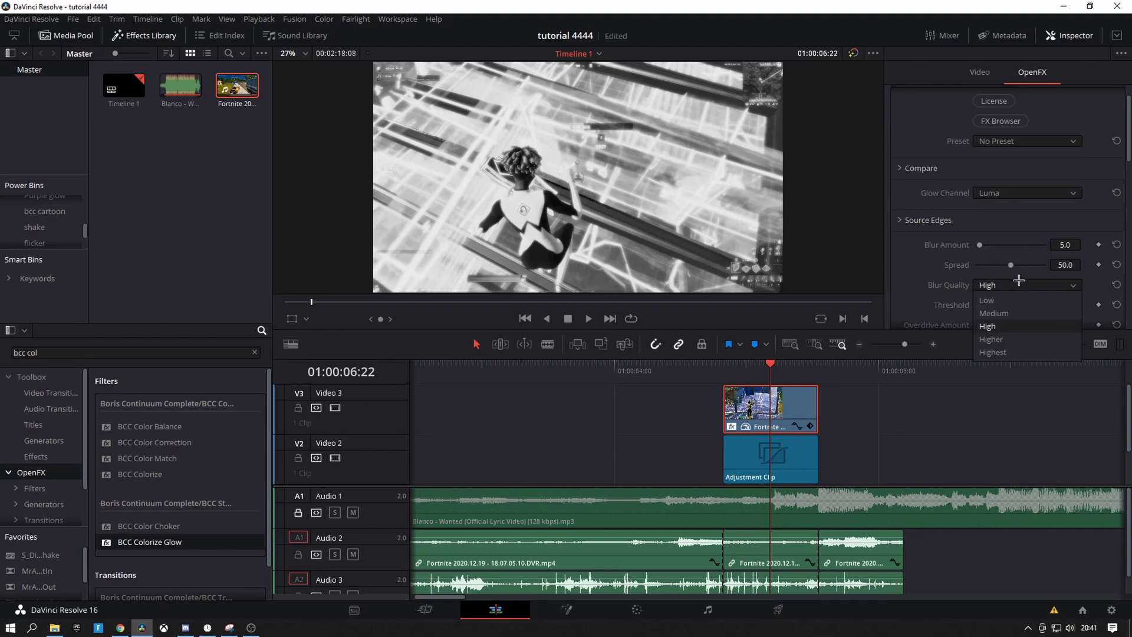
pyautogui.click(994, 352)
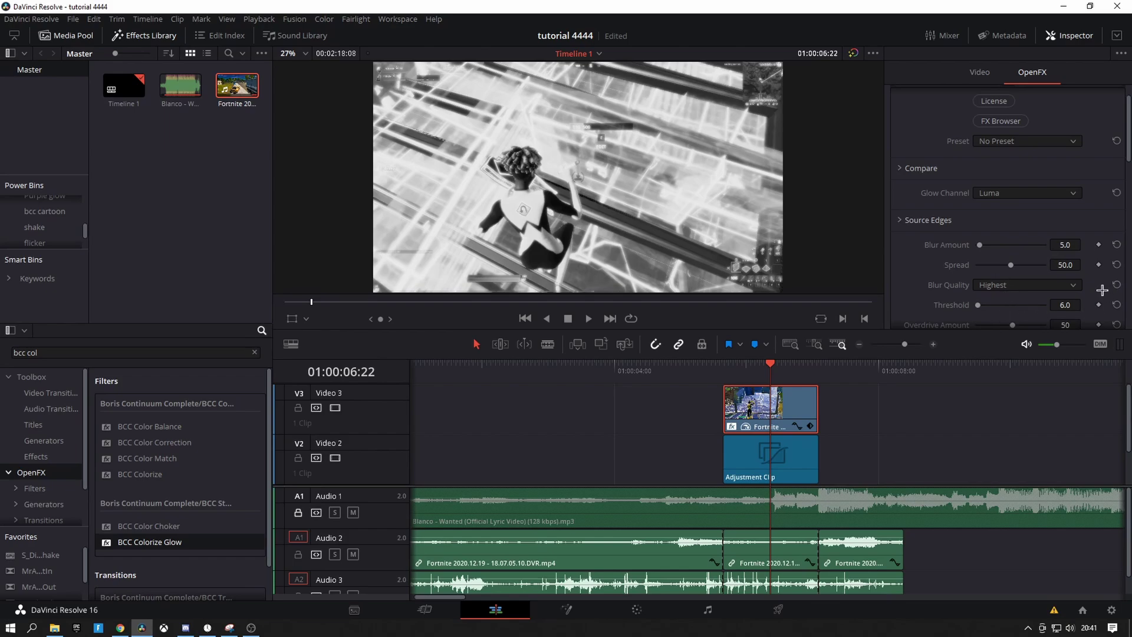
pyautogui.scroll(-1, 1097, 289)
pyautogui.moveTo(983, 270); pyautogui.dragTo(945, 274)
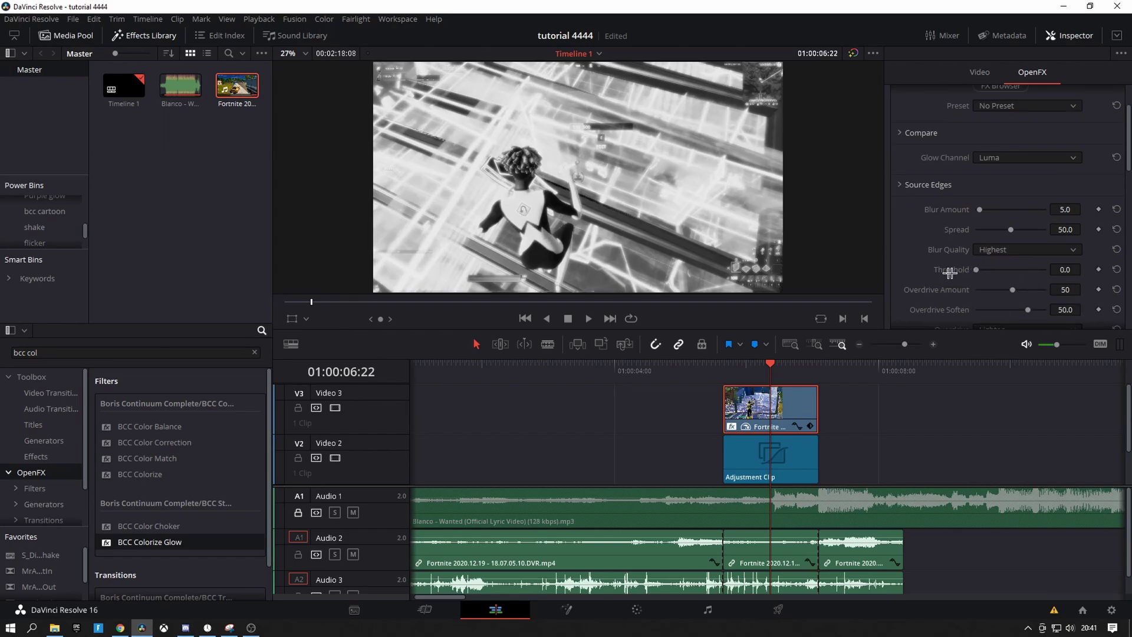
# Keep Overdrive mode at Lighten and lower Overdrive Soften to 49.2
pyautogui.scroll(-1, 1062, 285)
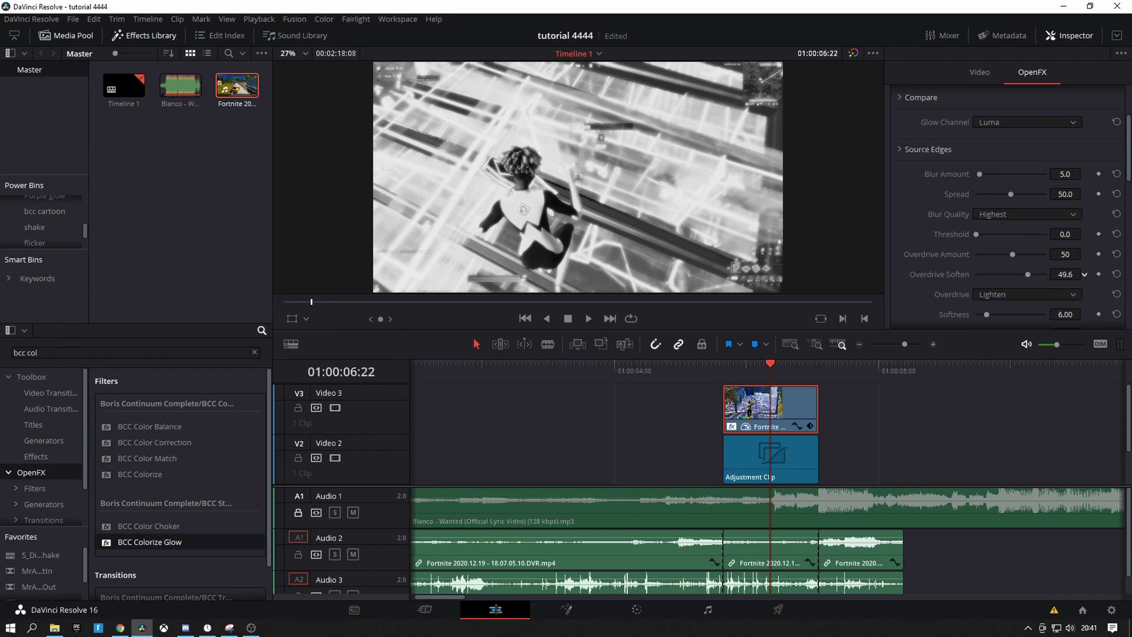
pyautogui.scroll(-1, 1005, 290)
pyautogui.click(1011, 260)
pyautogui.click(1014, 262)
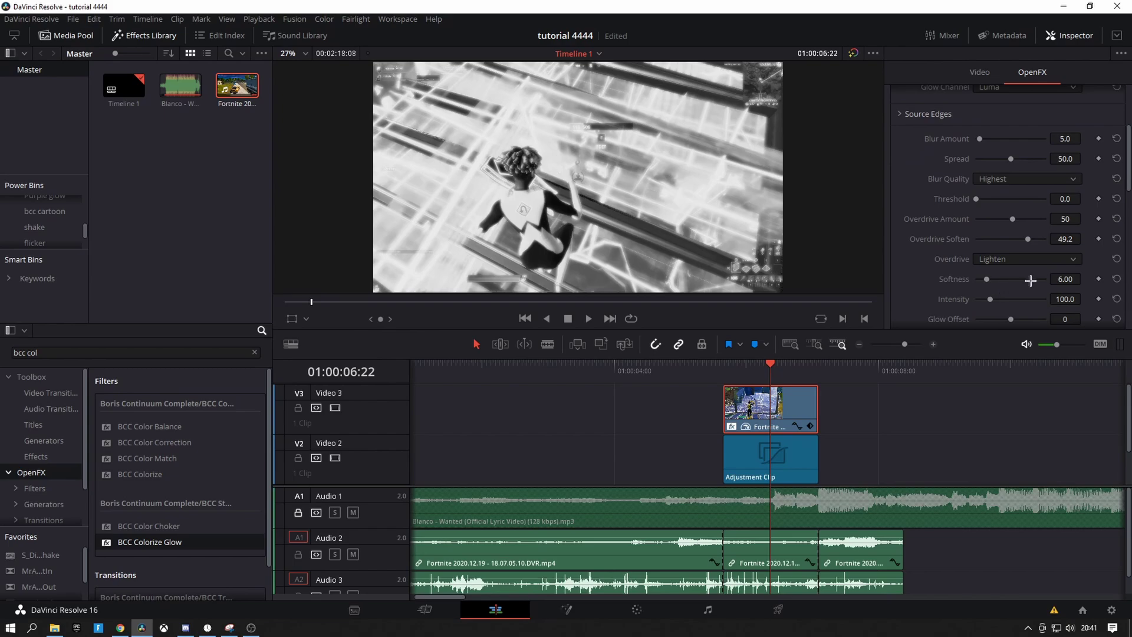
pyautogui.moveTo(1128, 174); pyautogui.dragTo(1127, 199)
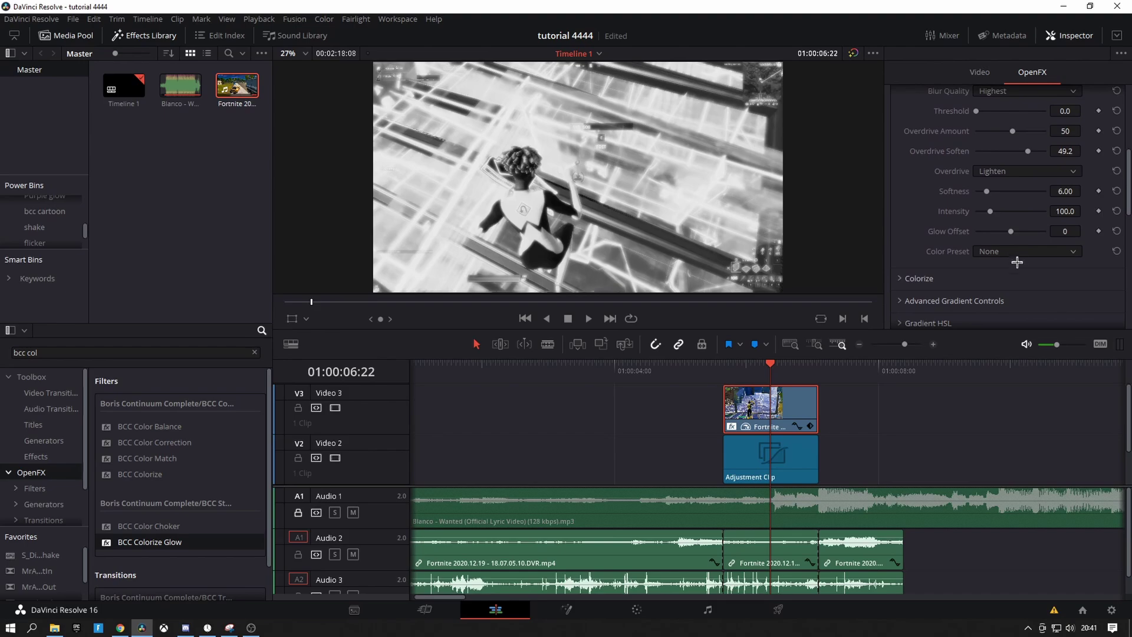
pyautogui.scroll(3, 1017, 262)
pyautogui.moveTo(752, 369); pyautogui.dragTo(743, 371)
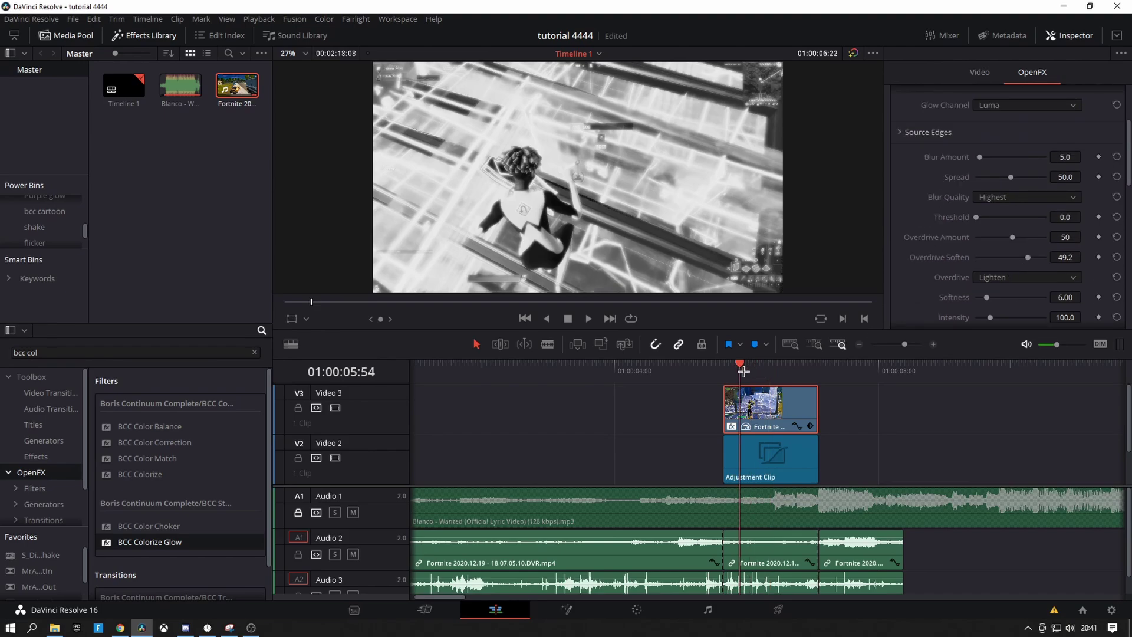
# Raise the Video 3 Fortnite clip's saturation to 51.40 on the Color page
pyautogui.click(763, 377)
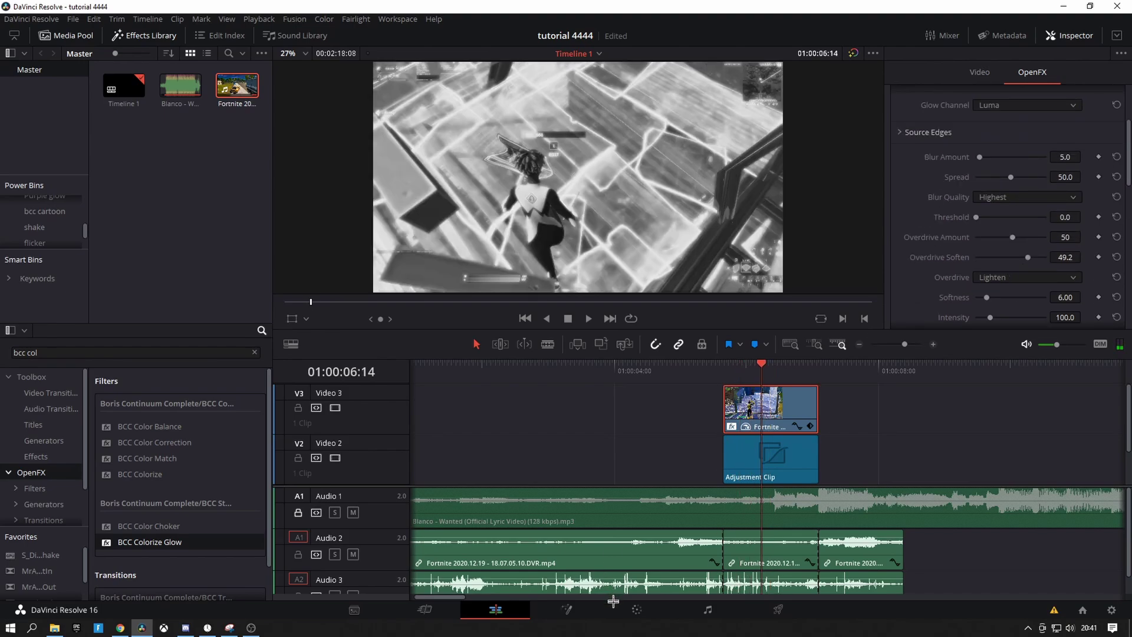
pyautogui.click(637, 610)
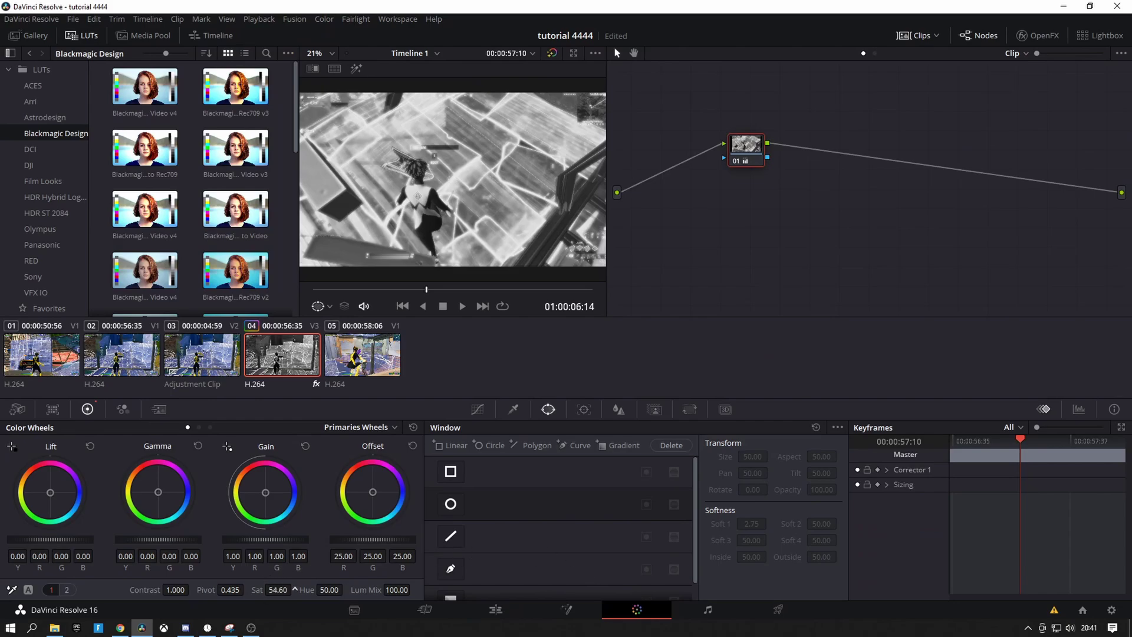
pyautogui.moveTo(294, 589); pyautogui.dragTo(295, 589)
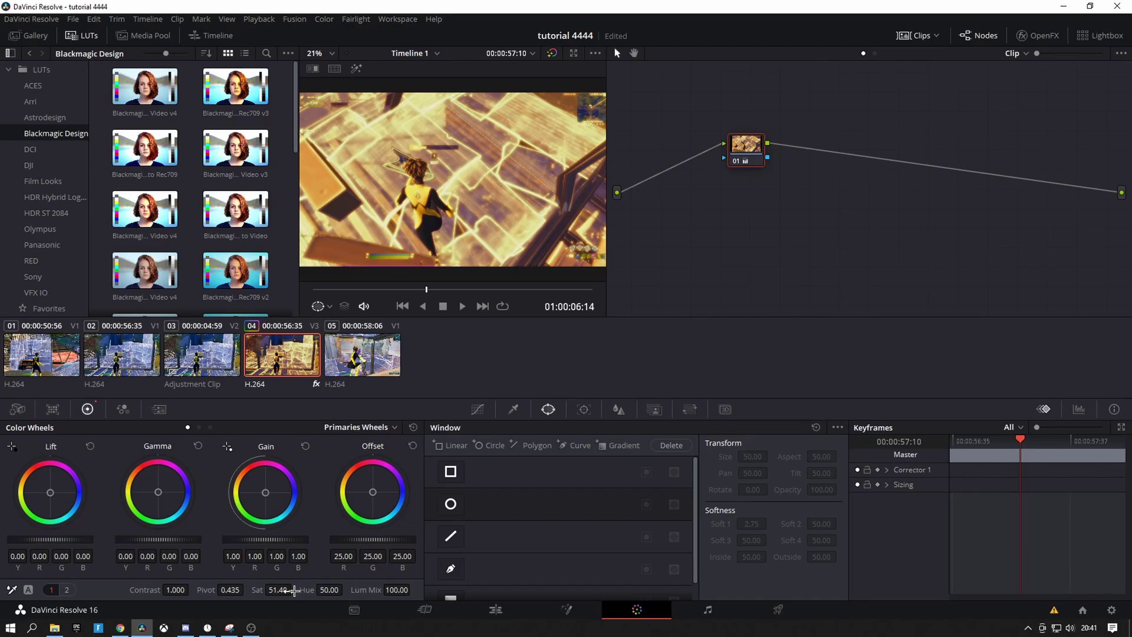
# Inspect the Adjustment Clip's grade, then reselect the Fortnite clip on Video 3
pyautogui.click(495, 609)
pyautogui.click(757, 449)
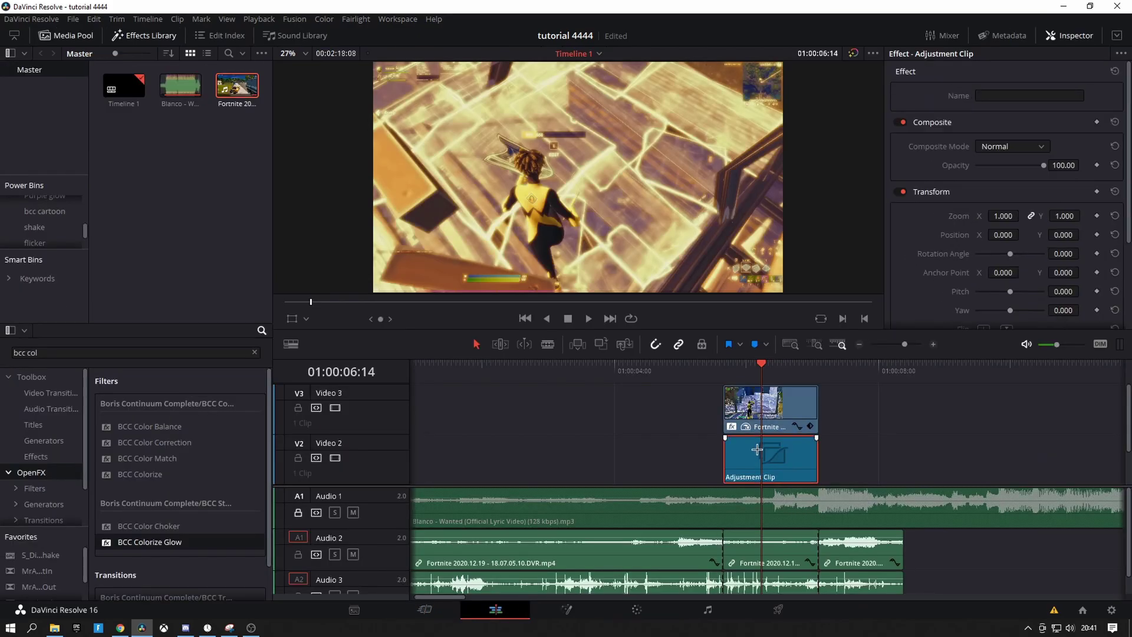
pyautogui.click(624, 609)
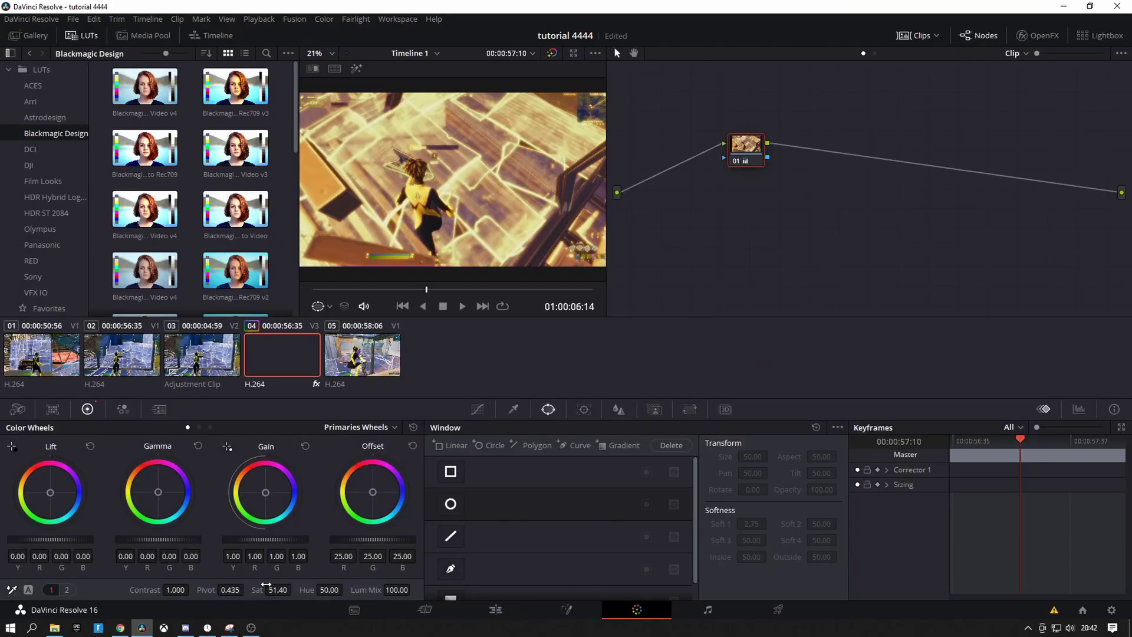
pyautogui.press('Up')
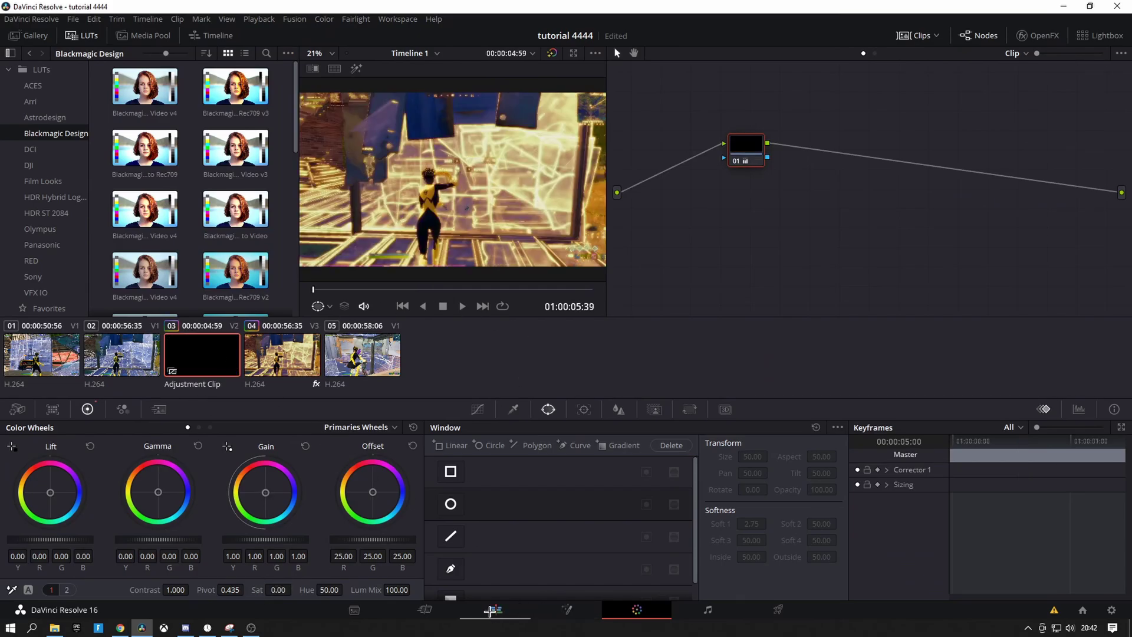
pyautogui.click(496, 609)
pyautogui.click(763, 369)
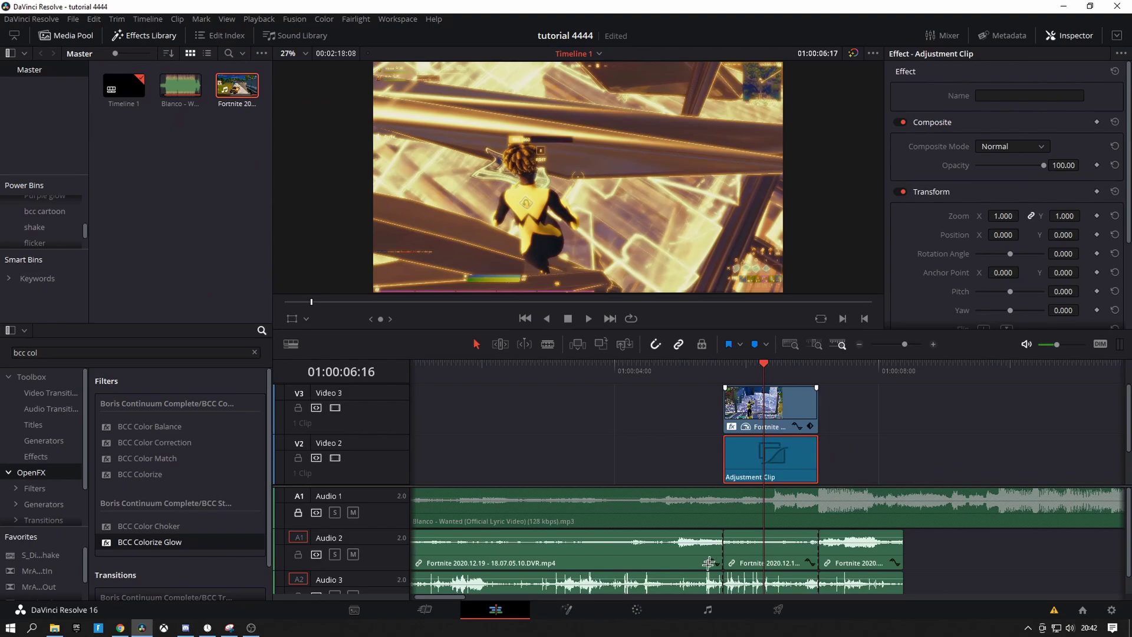
pyautogui.click(633, 611)
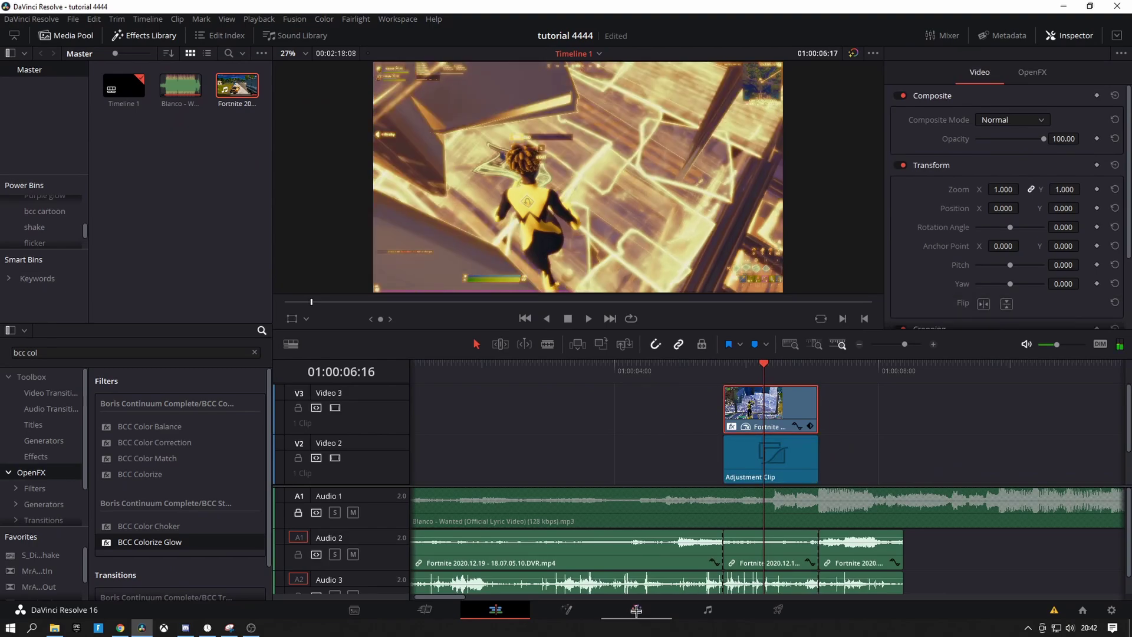
# Change the proxy playback mode, reopen the Effects Library, and return to the Color page
pyautogui.click(73, 19)
pyautogui.click(264, 19)
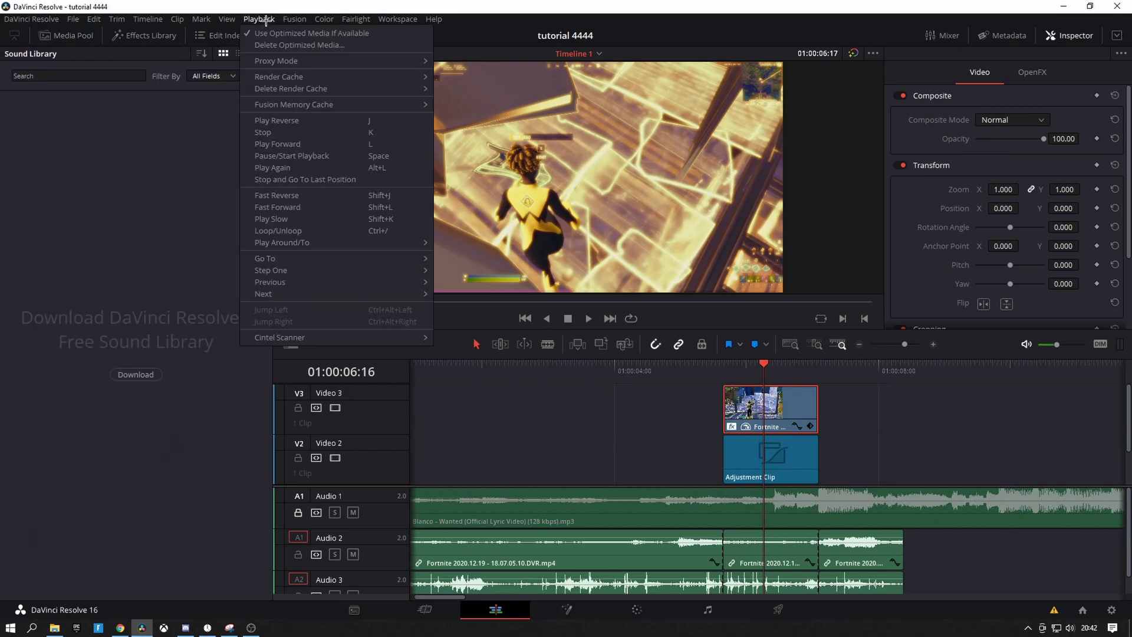
pyautogui.moveTo(406, 61)
pyautogui.click(449, 84)
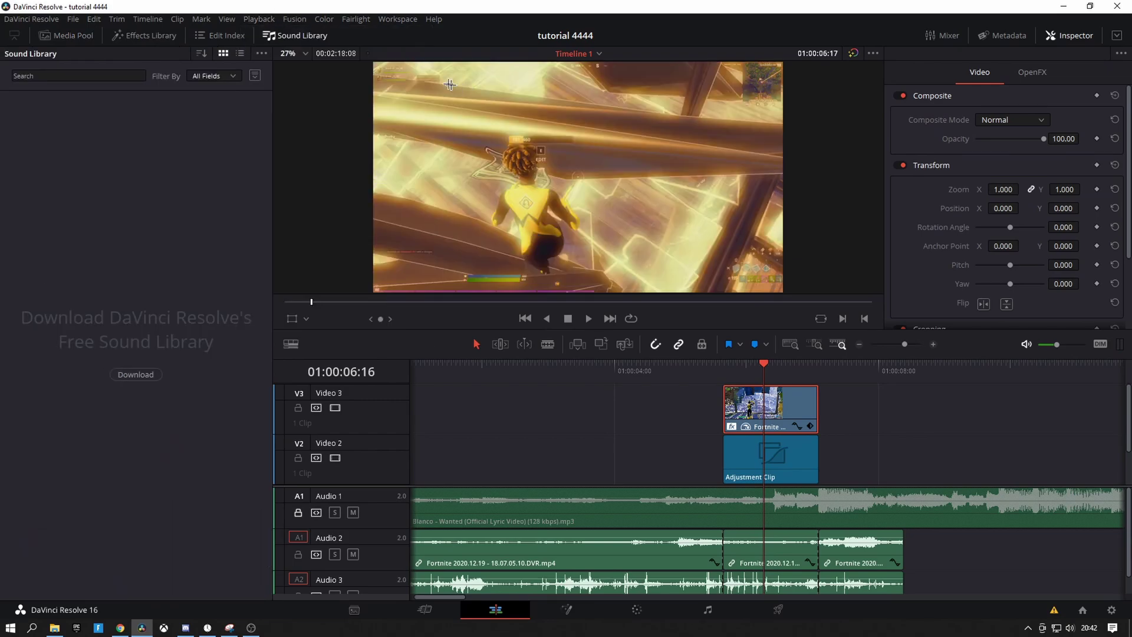
pyautogui.click(73, 19)
pyautogui.click(147, 20)
pyautogui.click(83, 35)
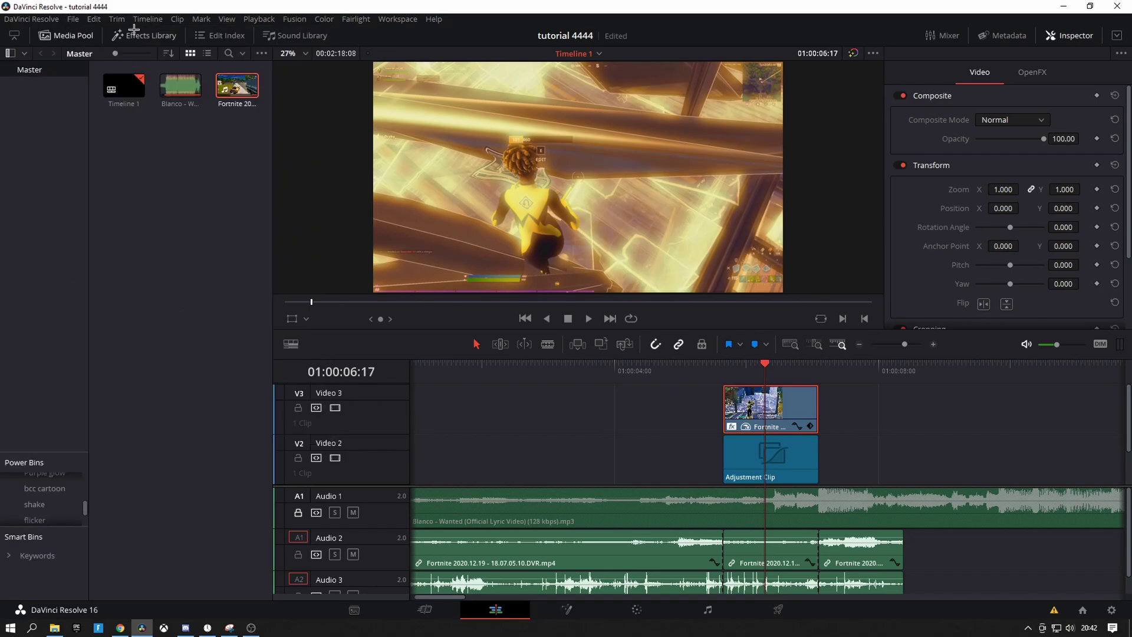
pyautogui.click(134, 30)
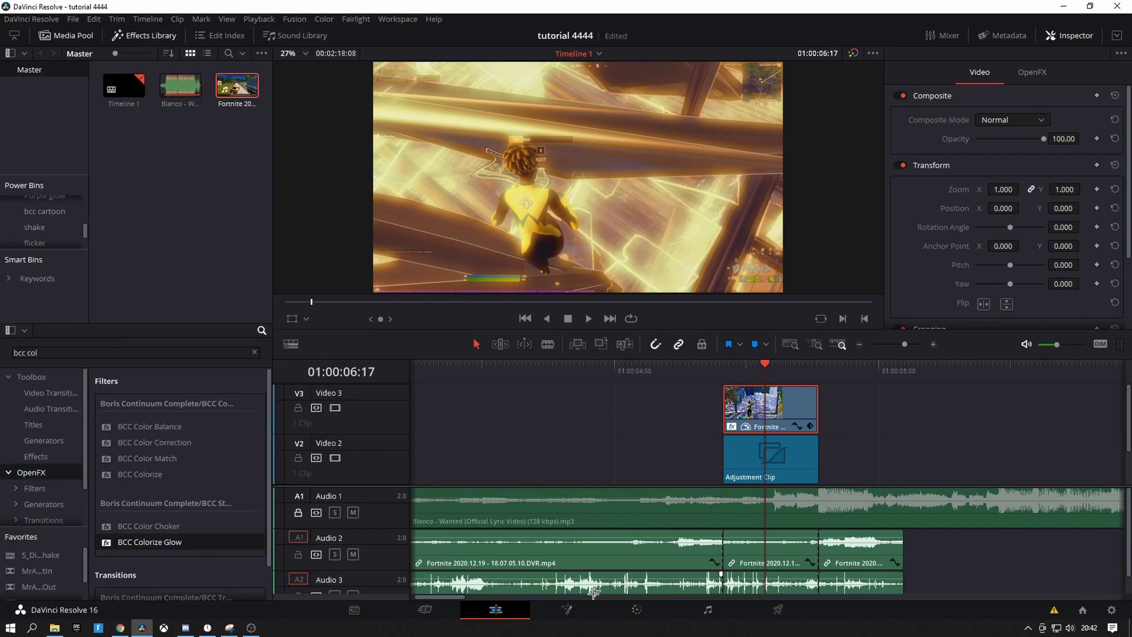
pyautogui.click(637, 609)
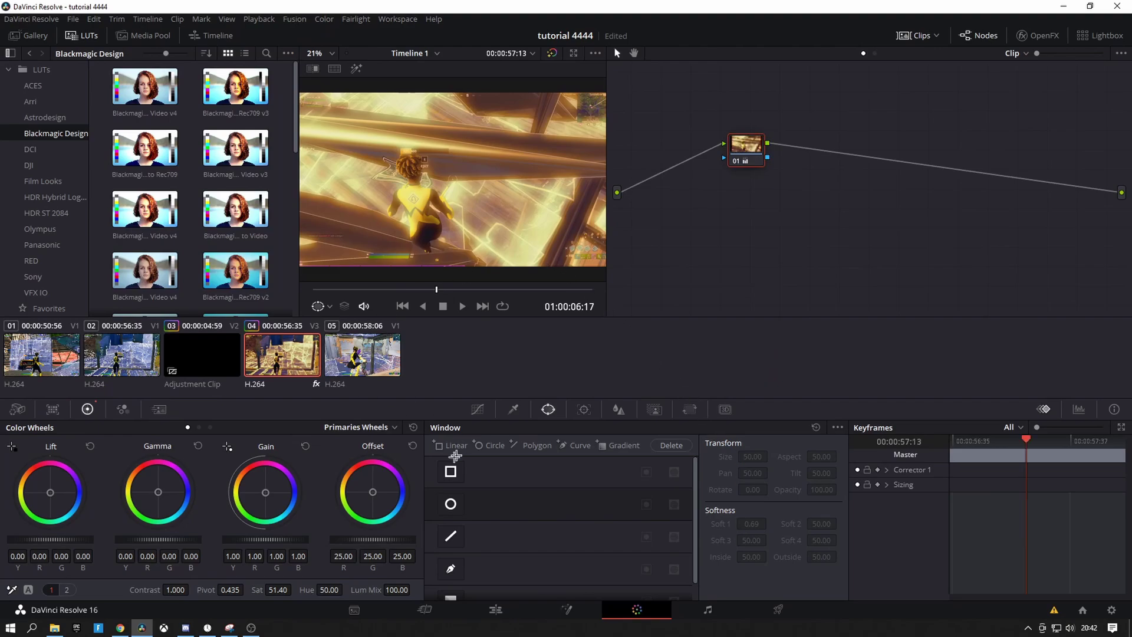
# Add a circular window and shape it into a tall ellipse around the character
pyautogui.click(451, 504)
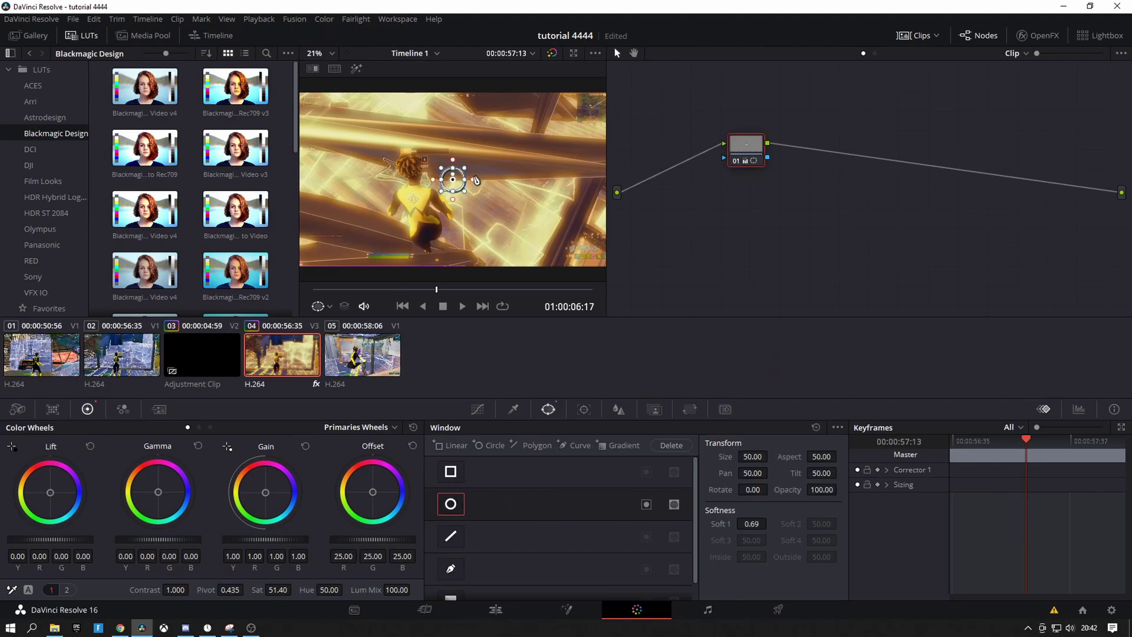
pyautogui.moveTo(458, 188); pyautogui.dragTo(422, 223)
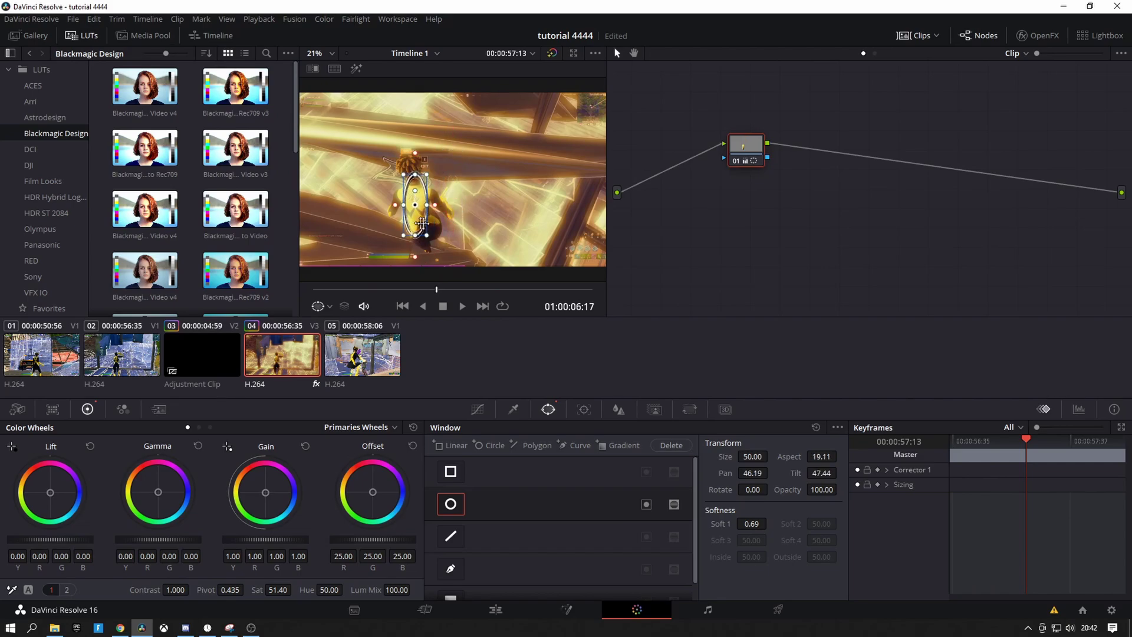
pyautogui.click(468, 304)
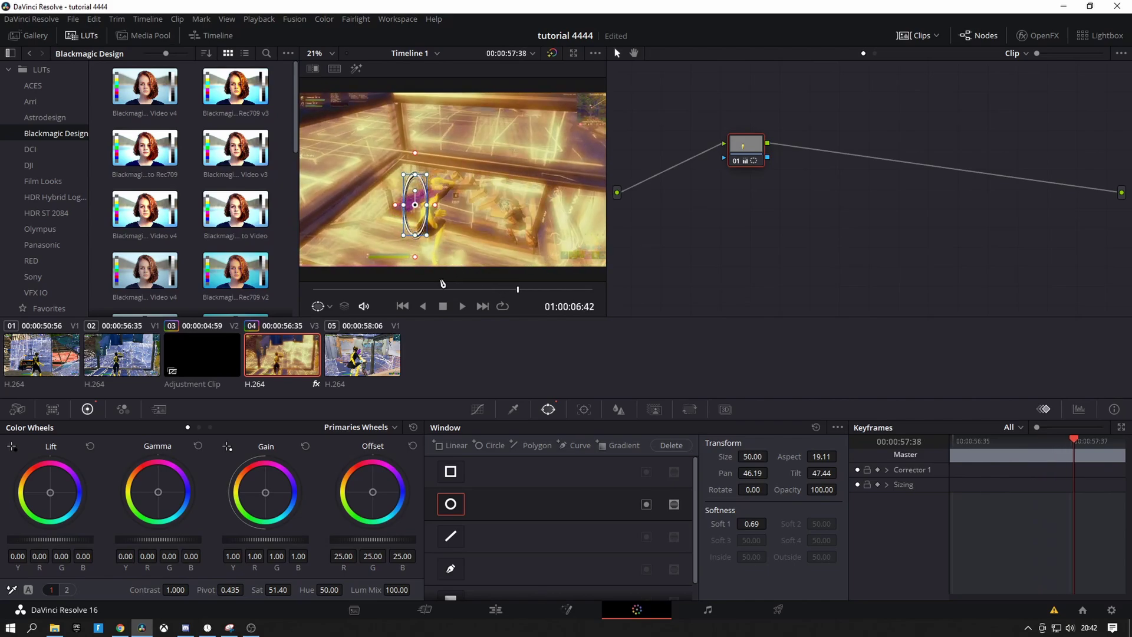
pyautogui.moveTo(420, 215); pyautogui.dragTo(431, 222)
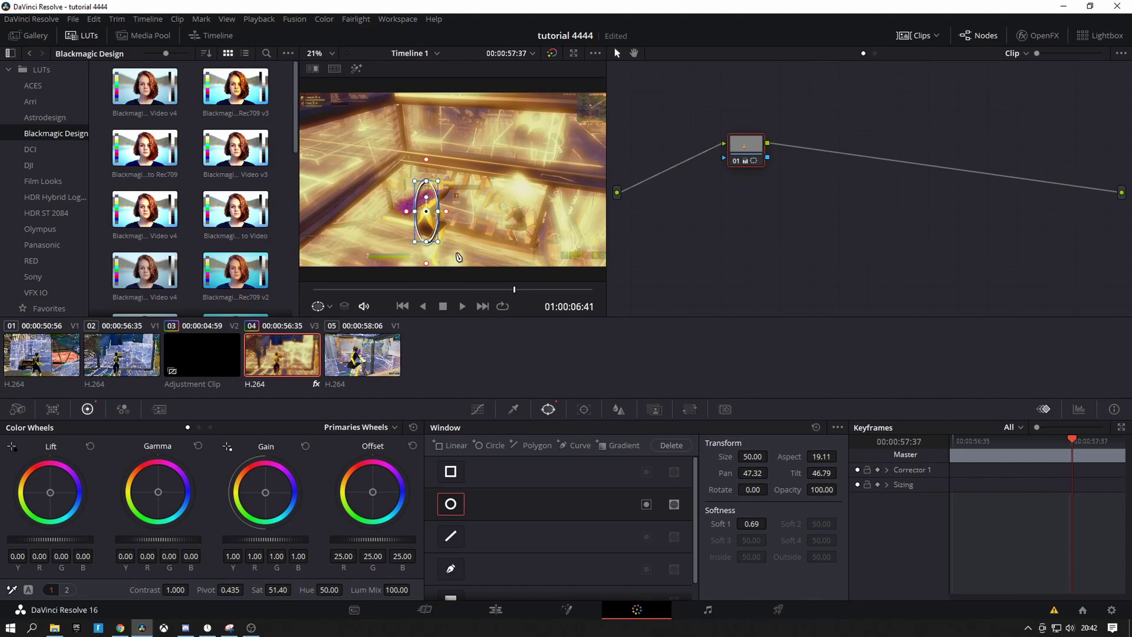
pyautogui.moveTo(430, 246); pyautogui.dragTo(454, 217)
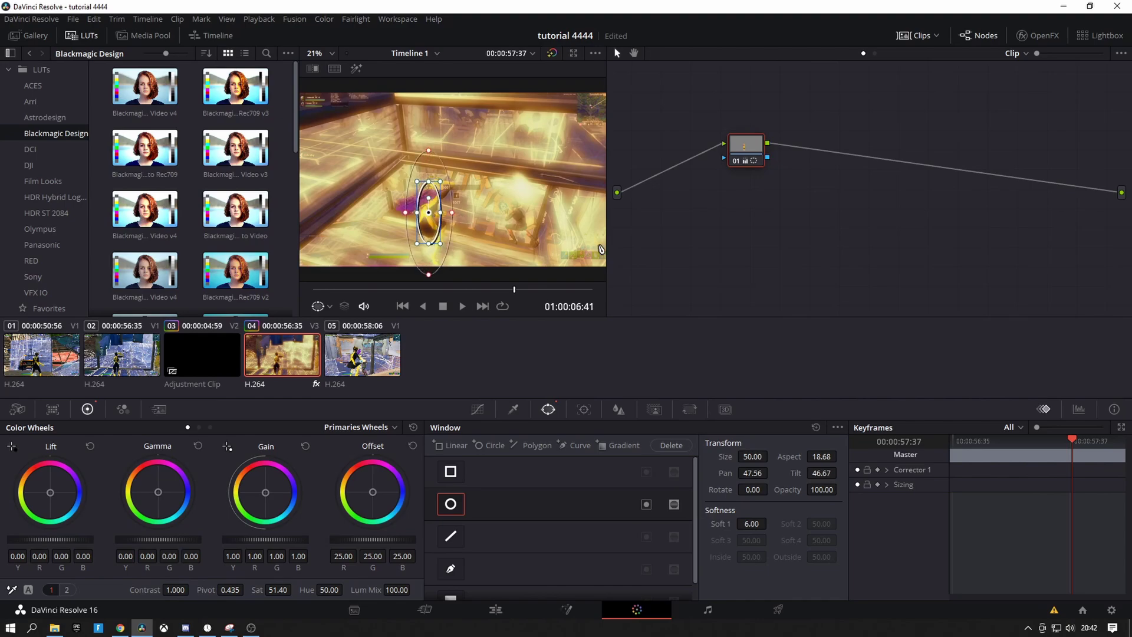
# Add an alpha output and link the node's key to it, so colour stays only inside the window
pyautogui.rightClick(1068, 248)
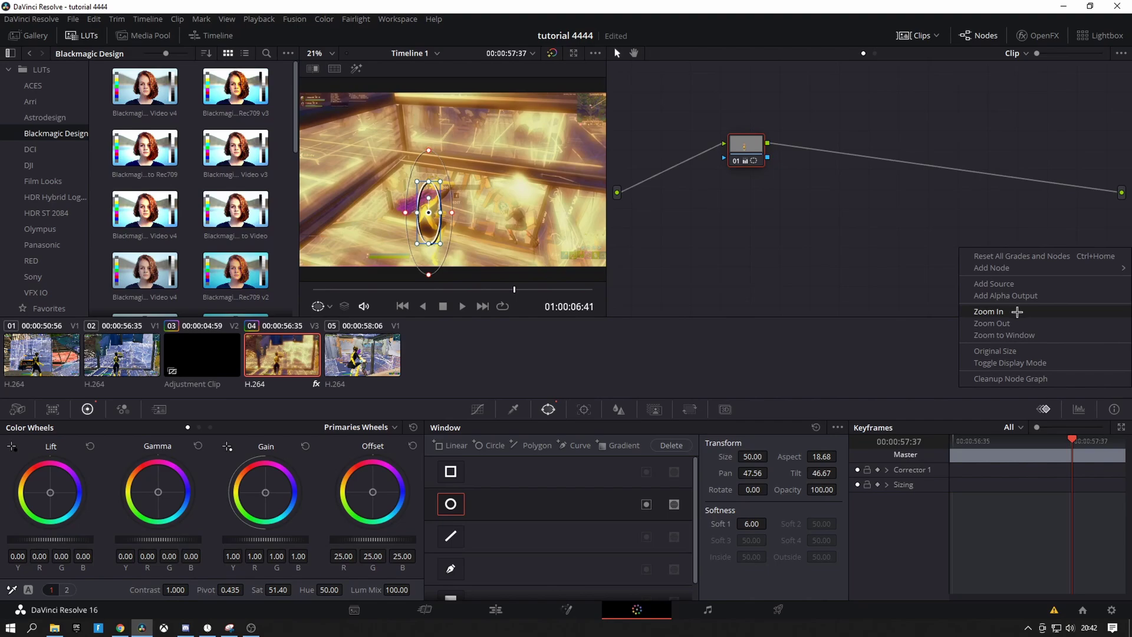
pyautogui.click(1002, 296)
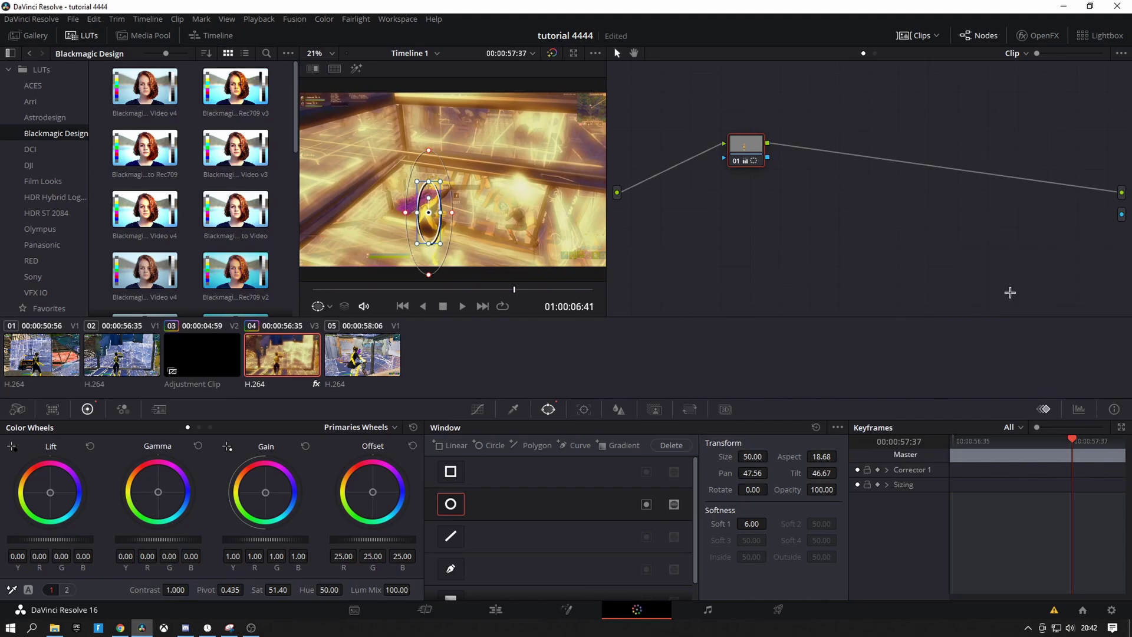
pyautogui.moveTo(1123, 213); pyautogui.dragTo(767, 157)
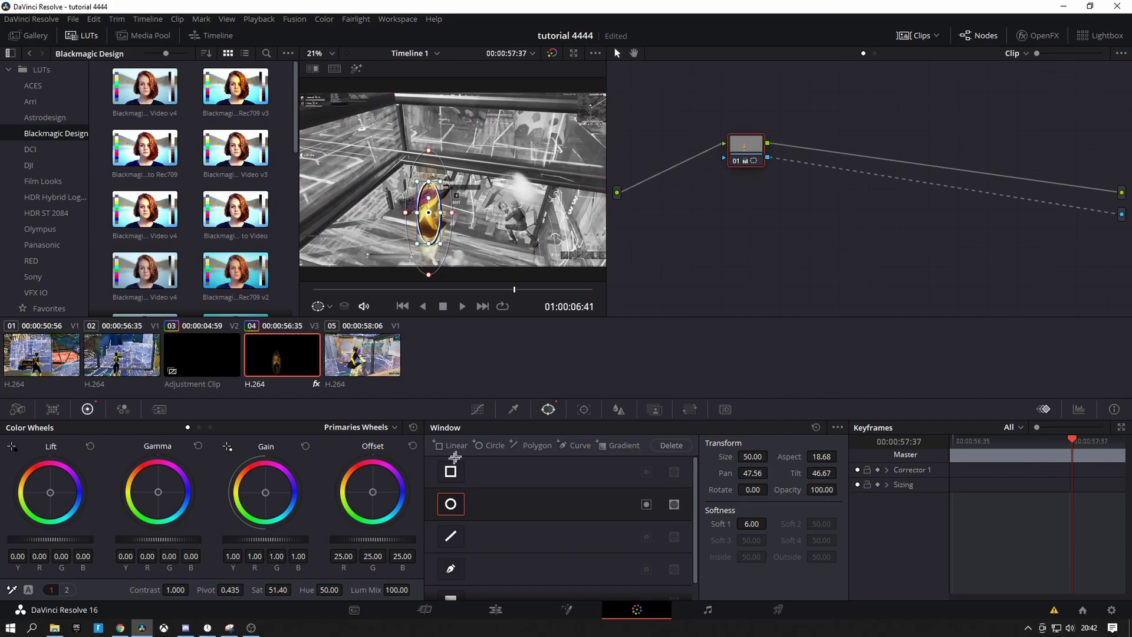
pyautogui.click(501, 610)
# Play back the colour-isolated Video 3 clip, stop on its last frame, and return to Color
pyautogui.click(640, 371)
pyautogui.press('space')
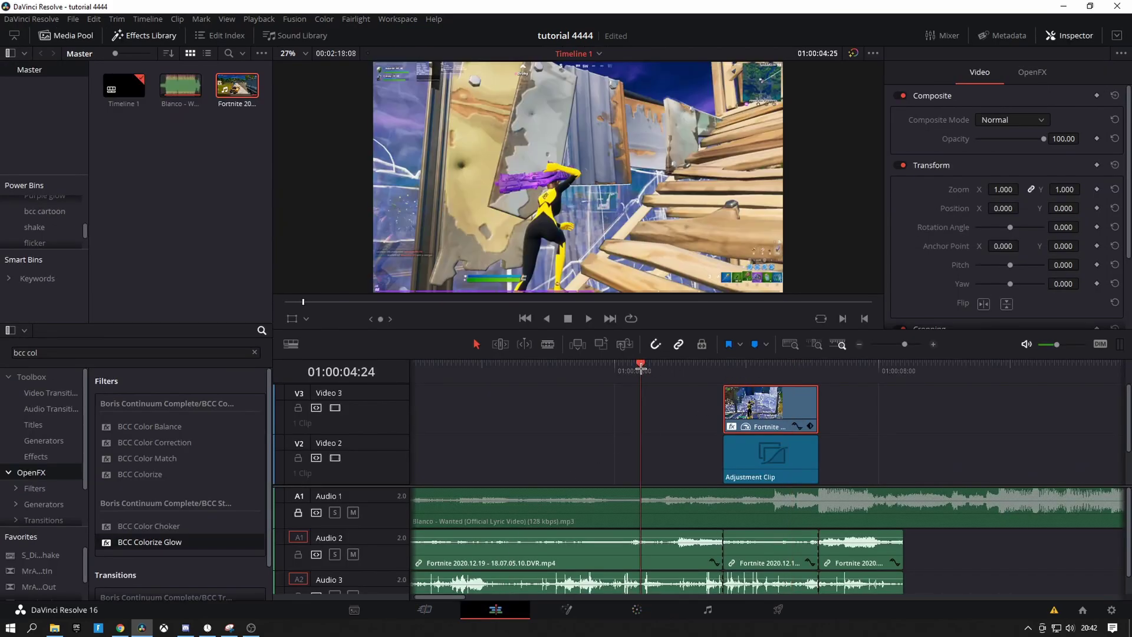
pyautogui.click(695, 371)
pyautogui.moveTo(719, 364); pyautogui.dragTo(735, 367)
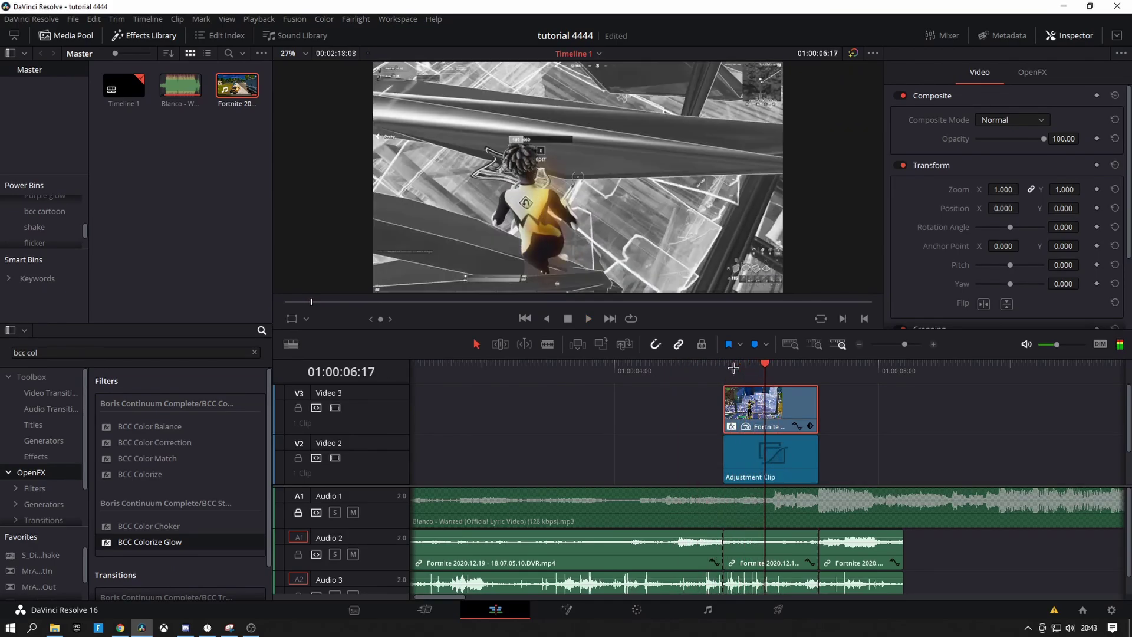
pyautogui.press('space')
pyautogui.press('Left')
pyautogui.press('Left')
pyautogui.press('Left')
pyautogui.press('Left')
pyautogui.press('Left')
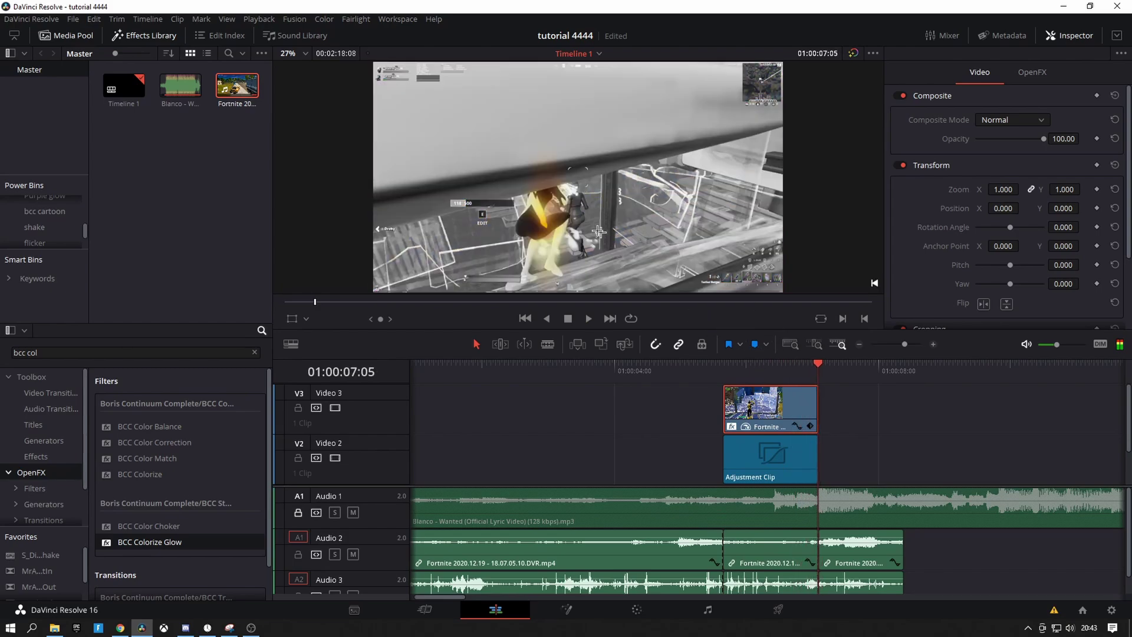
pyautogui.press('Left')
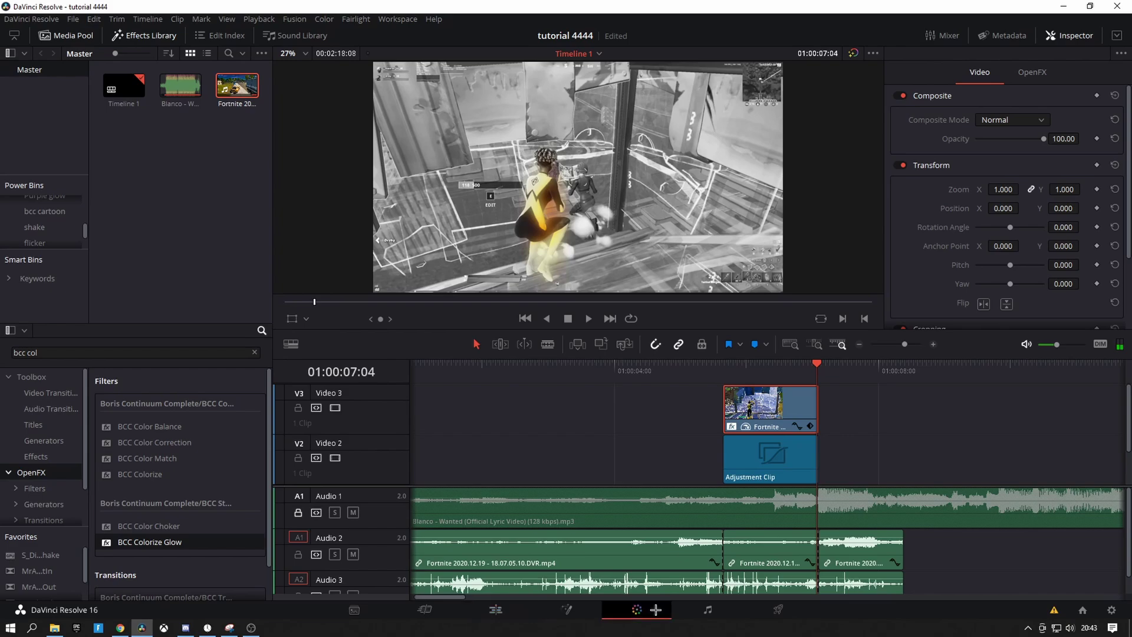
pyautogui.click(636, 609)
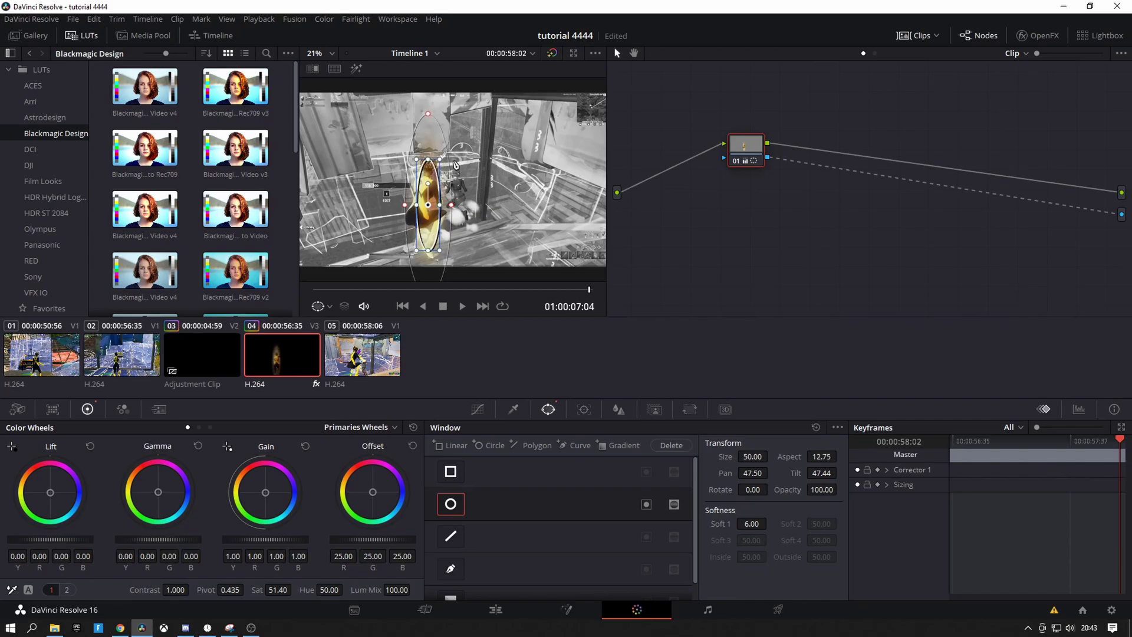
# Widen the ellipse window's soft edges to size 59.08, then play the timeline from 01:00:05:28
pyautogui.moveTo(430, 116); pyautogui.dragTo(430, 123)
pyautogui.moveTo(405, 210); pyautogui.dragTo(405, 209)
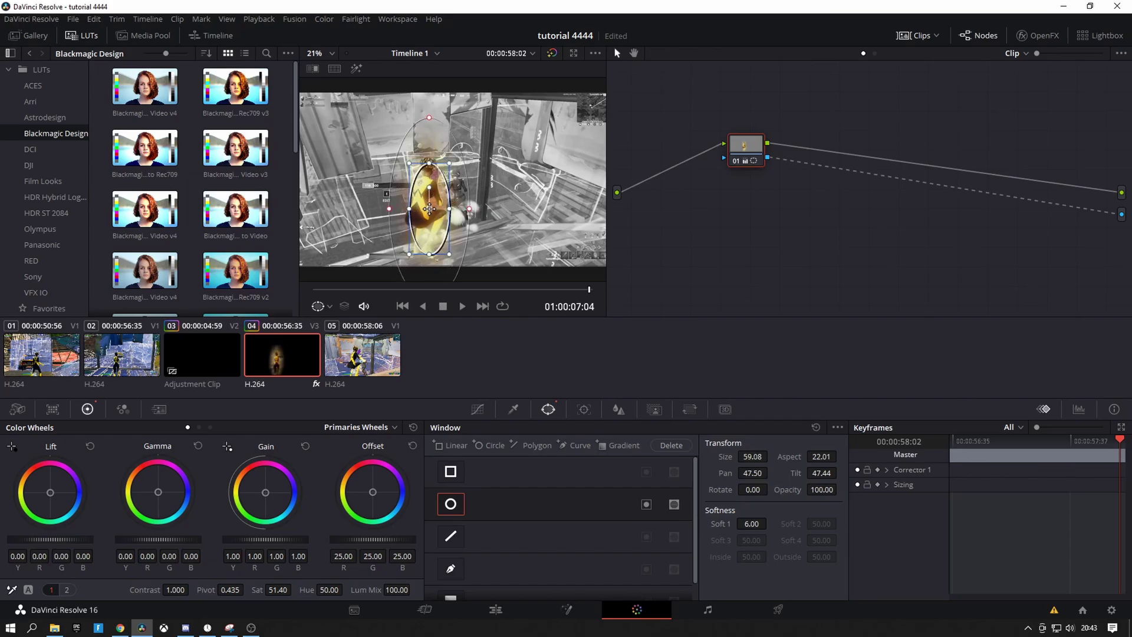
pyautogui.click(495, 609)
pyautogui.moveTo(711, 367); pyautogui.dragTo(711, 372)
pyautogui.press('space')
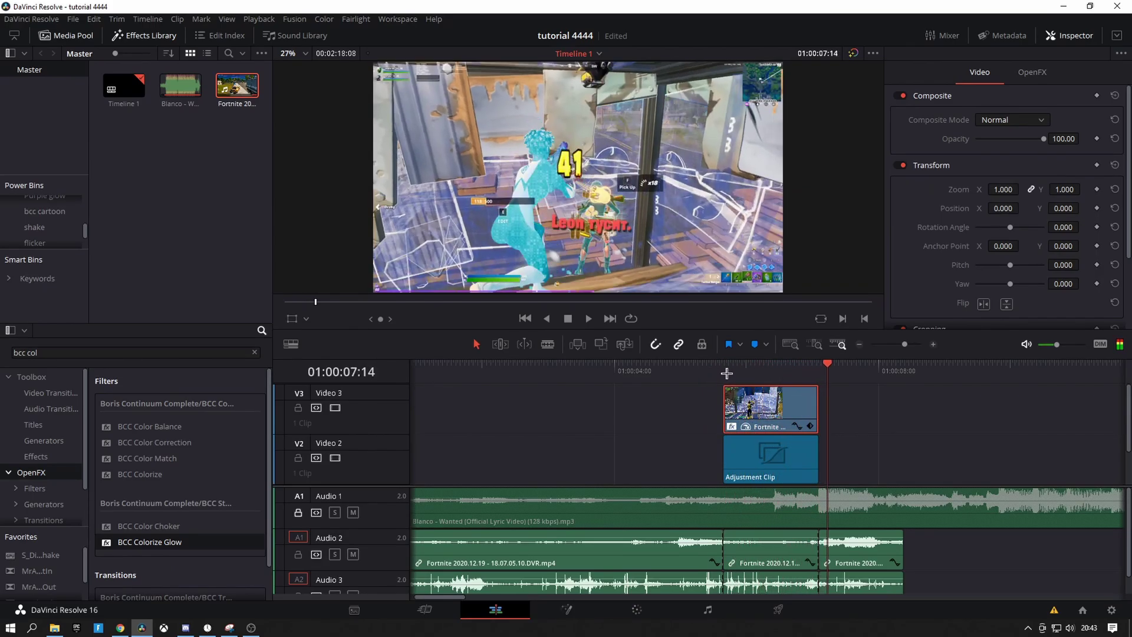
# Save the project with File > Save Project
pyautogui.click(656, 368)
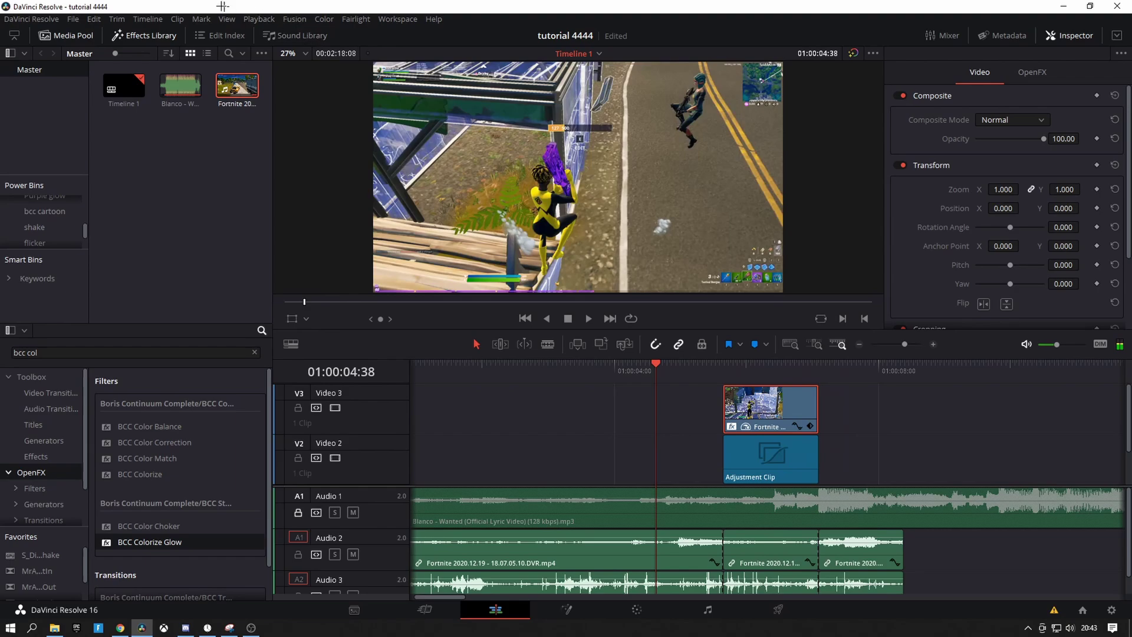
pyautogui.click(73, 20)
pyautogui.click(77, 83)
# Search 's_shake' and apply Sapphire S_Shake to the third clip on Video 1
pyautogui.scroll(-1, 857, 466)
pyautogui.moveTo(820, 358); pyautogui.dragTo(819, 365)
pyautogui.click(828, 380)
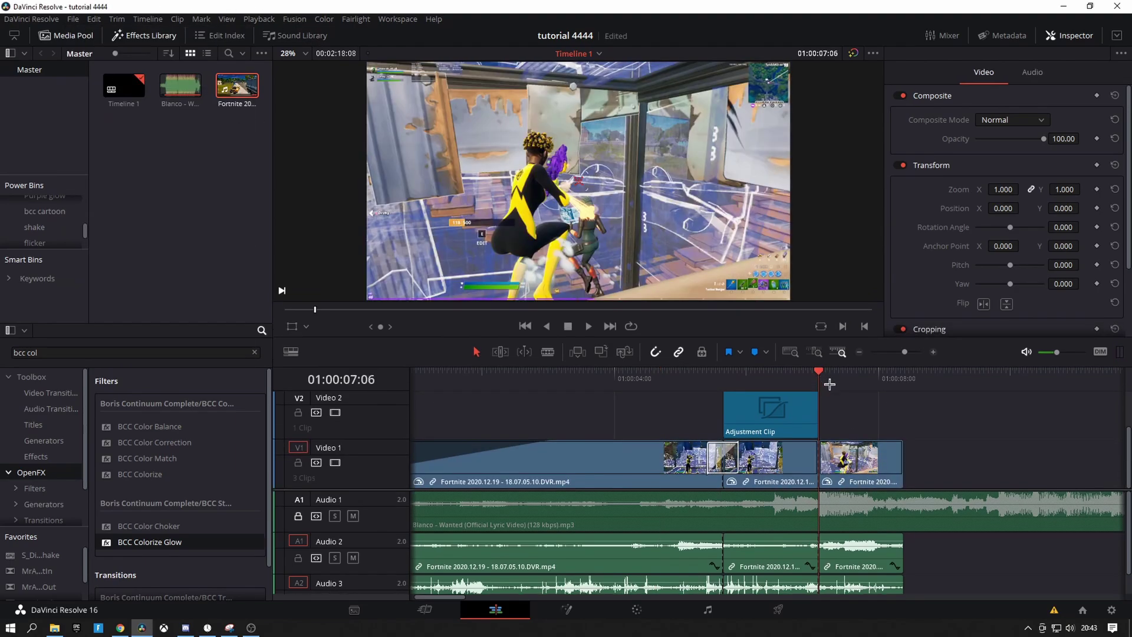
pyautogui.click(255, 357)
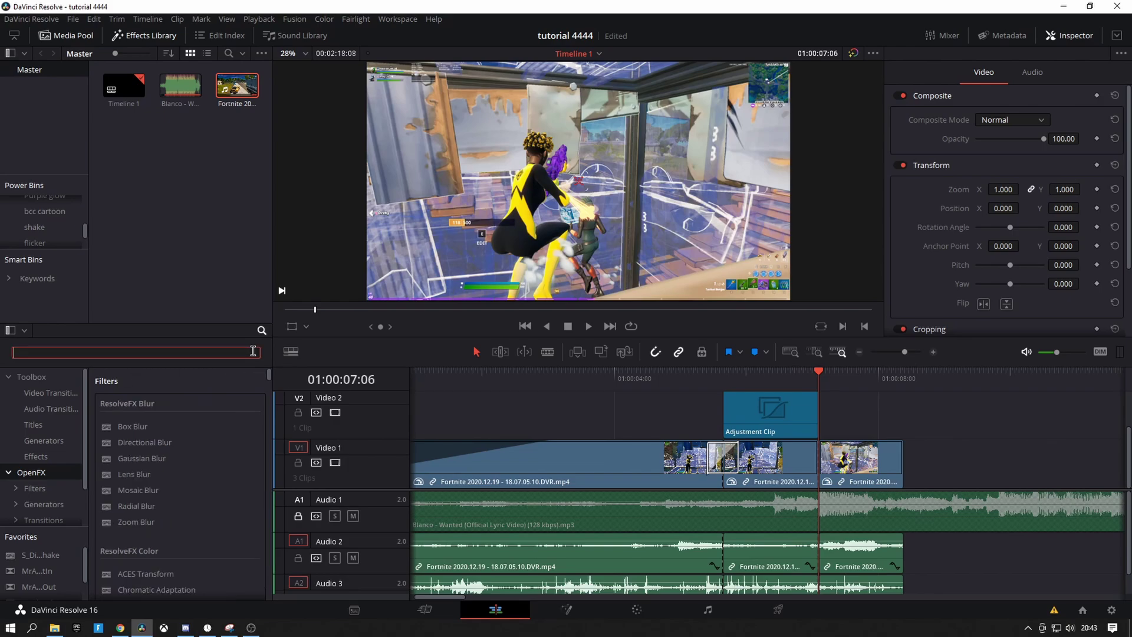
pyautogui.write('s_shake')
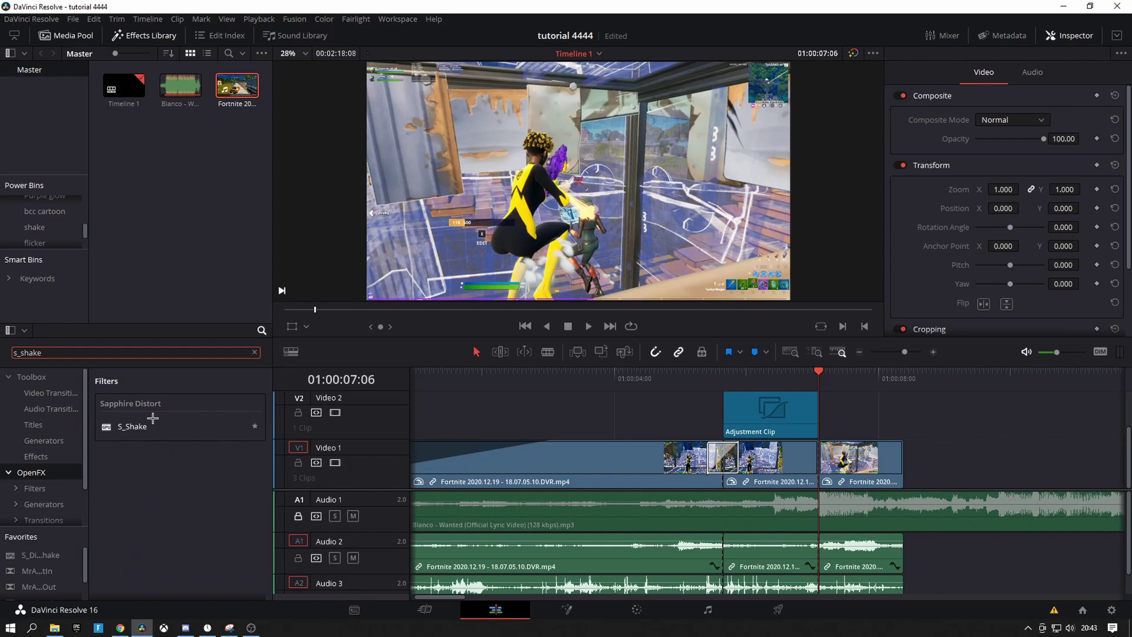
pyautogui.moveTo(152, 425); pyautogui.dragTo(864, 464)
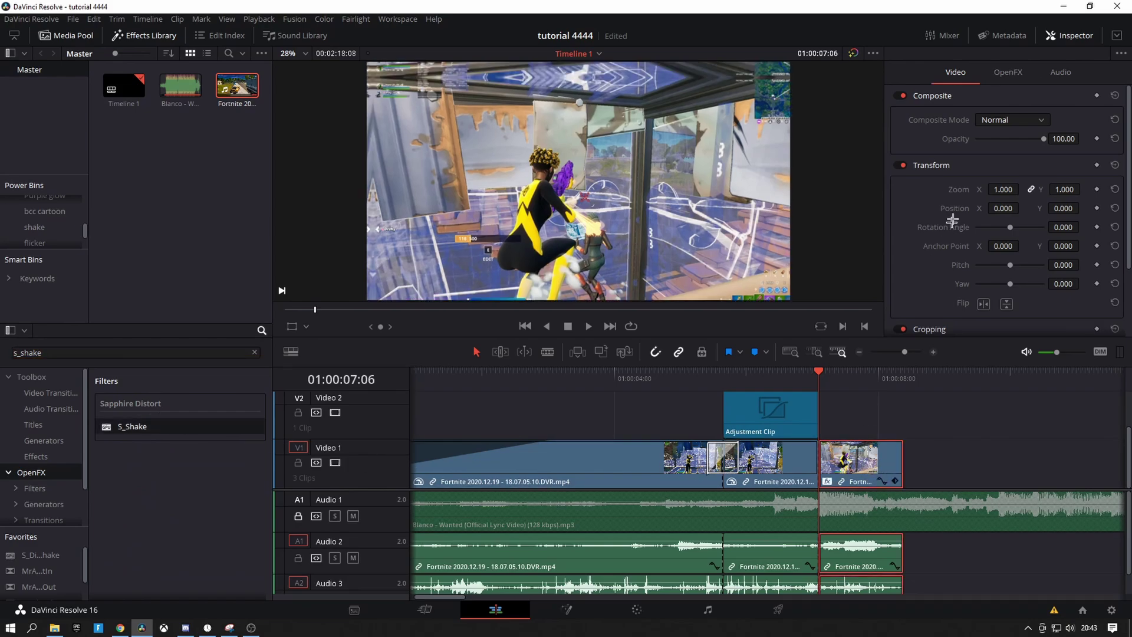
# Load an S_Shake preset and keyframe Z Dist to about 0.969 at 01:00:07:45
pyautogui.click(1022, 80)
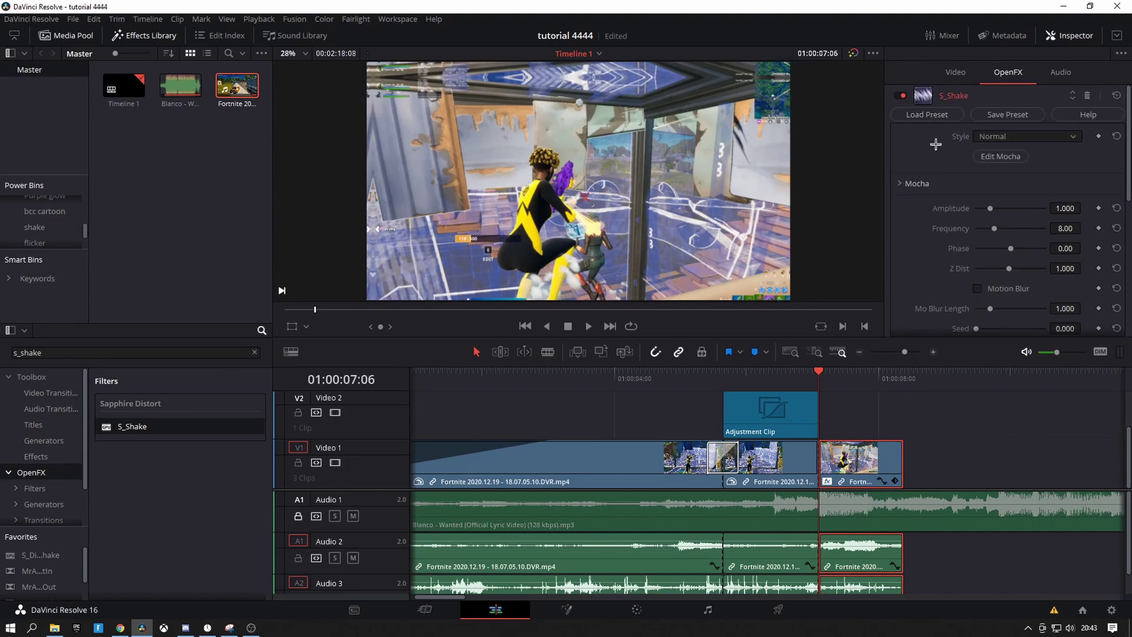
pyautogui.click(929, 116)
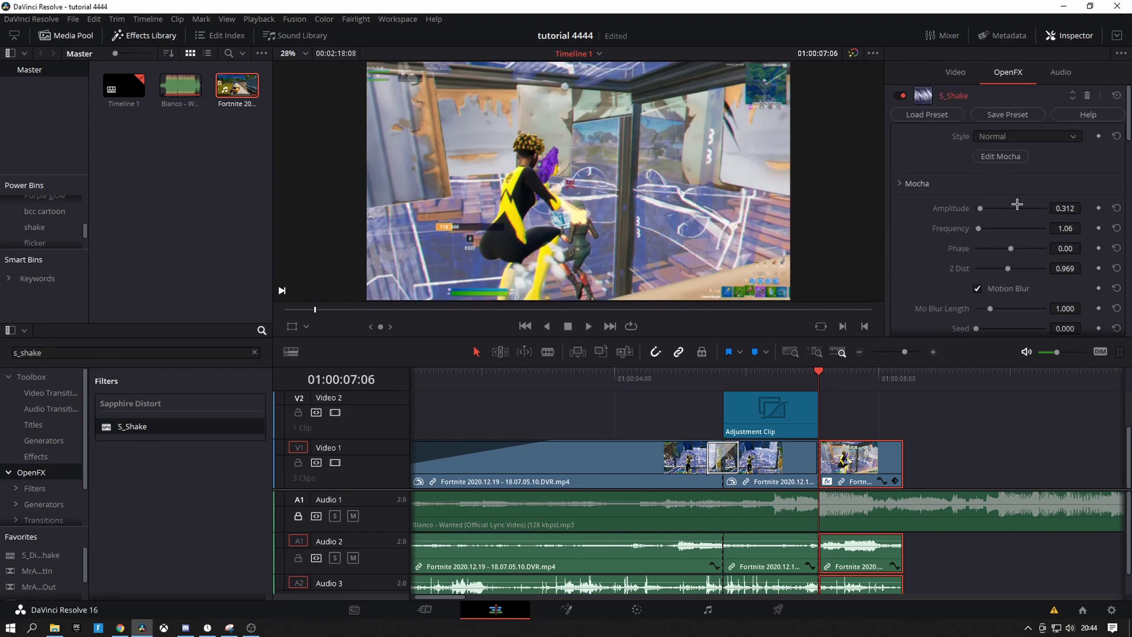
pyautogui.scroll(-5, 1017, 199)
pyautogui.scroll(-8, 1012, 202)
pyautogui.scroll(-12, 999, 215)
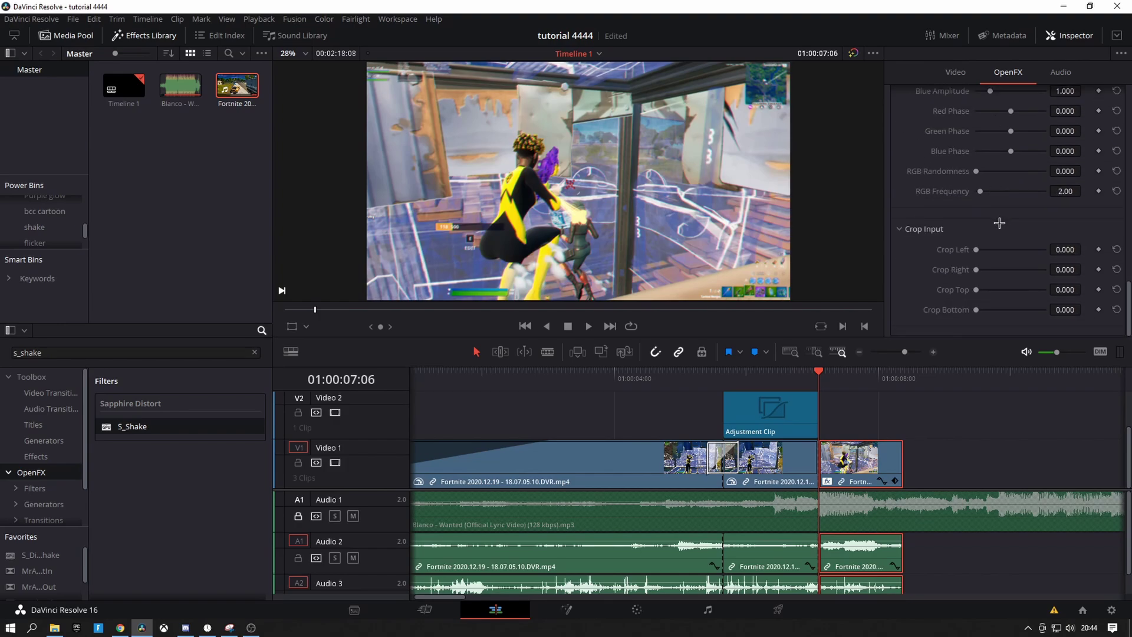
pyautogui.scroll(15, 999, 225)
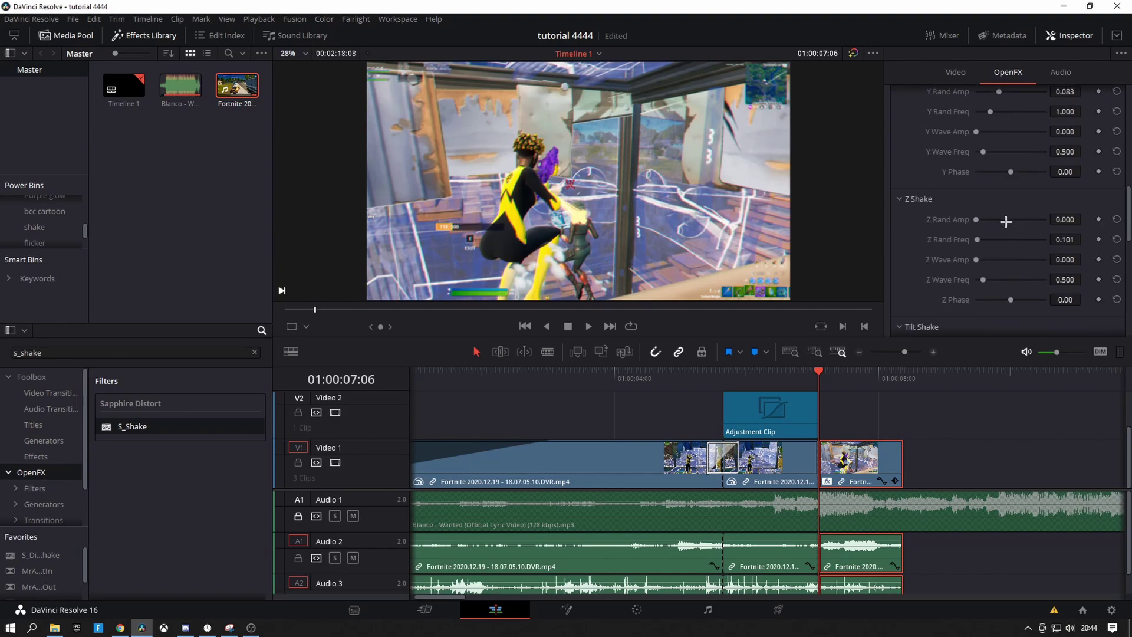
pyautogui.scroll(8, 1007, 220)
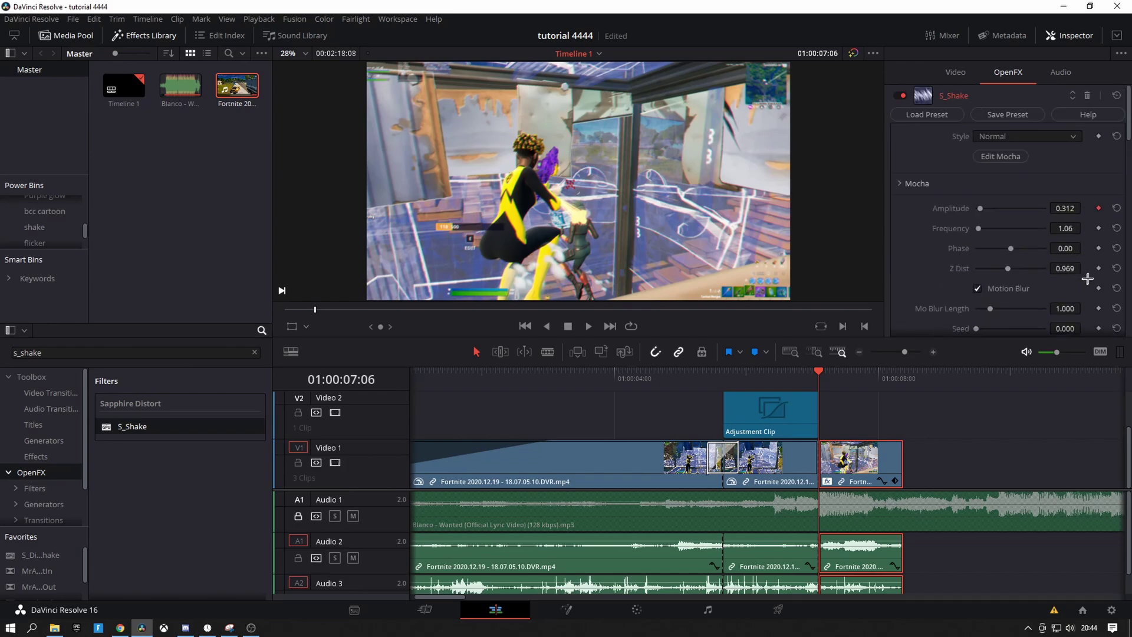
pyautogui.moveTo(856, 375); pyautogui.dragTo(861, 378)
pyautogui.moveTo(1059, 268); pyautogui.dragTo(1084, 267)
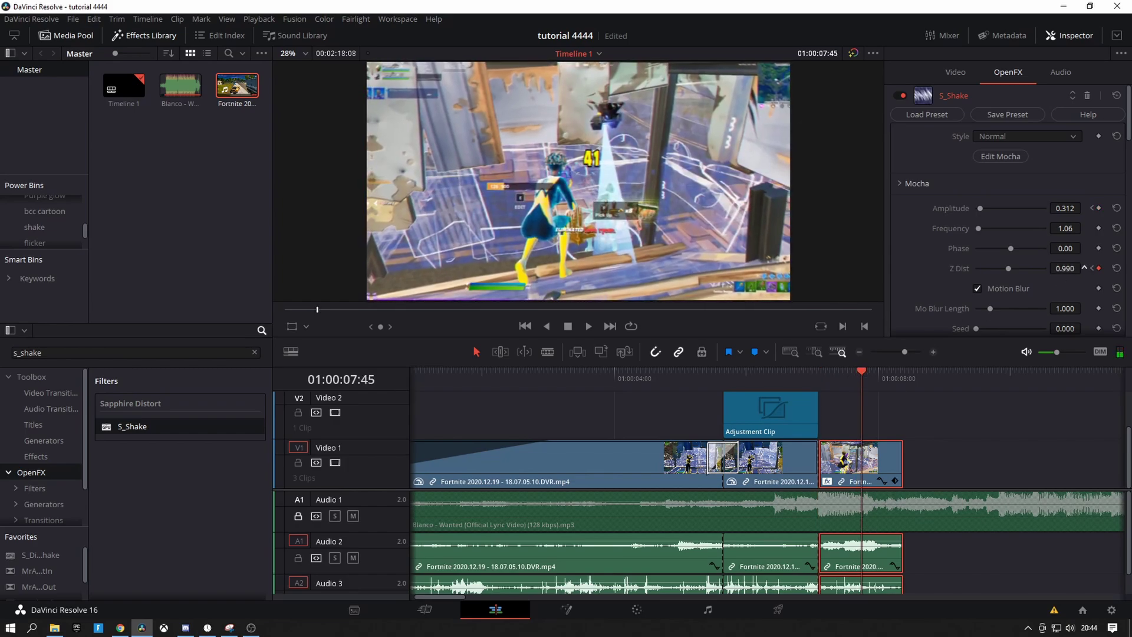
# Review the shake in playback and shorten the last Video 1 clip by 18 frames
pyautogui.click(903, 372)
pyautogui.click(659, 373)
pyautogui.press('space')
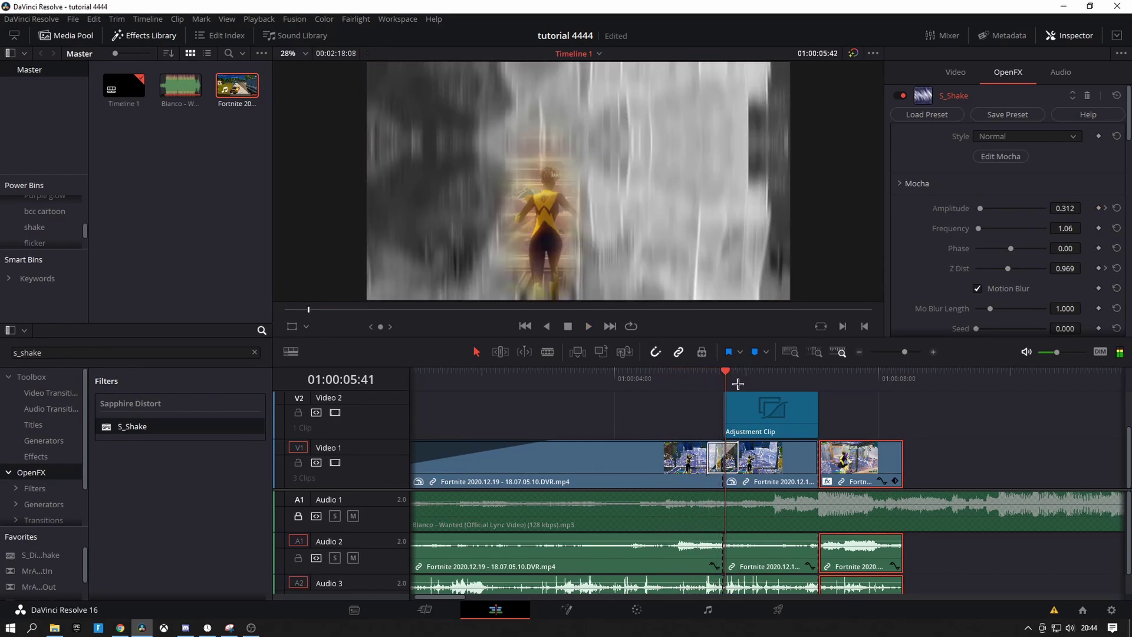
pyautogui.press('space')
pyautogui.moveTo(758, 381); pyautogui.dragTo(819, 379)
pyautogui.press('space')
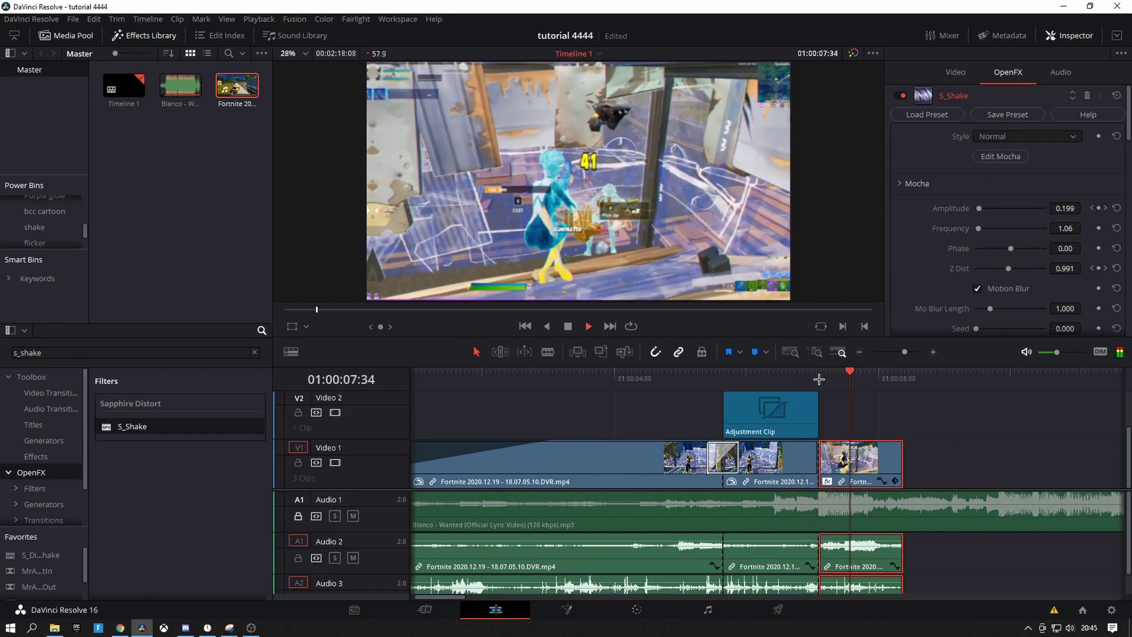
pyautogui.press('space')
pyautogui.moveTo(901, 457); pyautogui.dragTo(874, 456)
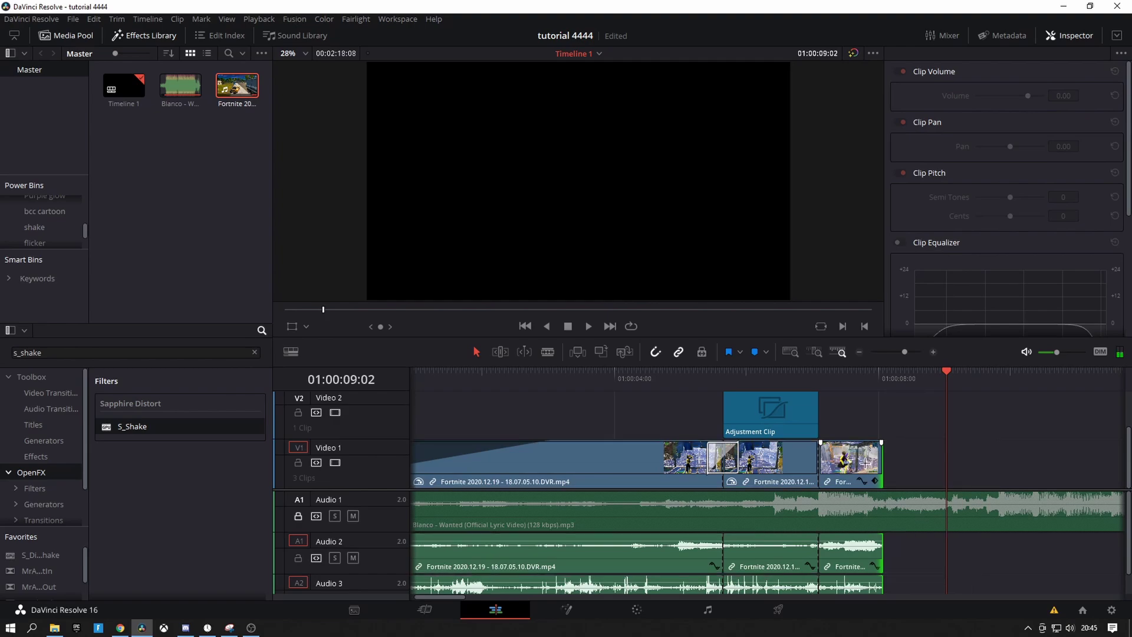
# Ramp S_Shake Amplitude from 0.312 down to 0 at 01:00:08:05 and play the ramp
pyautogui.click(879, 378)
pyautogui.click(1009, 71)
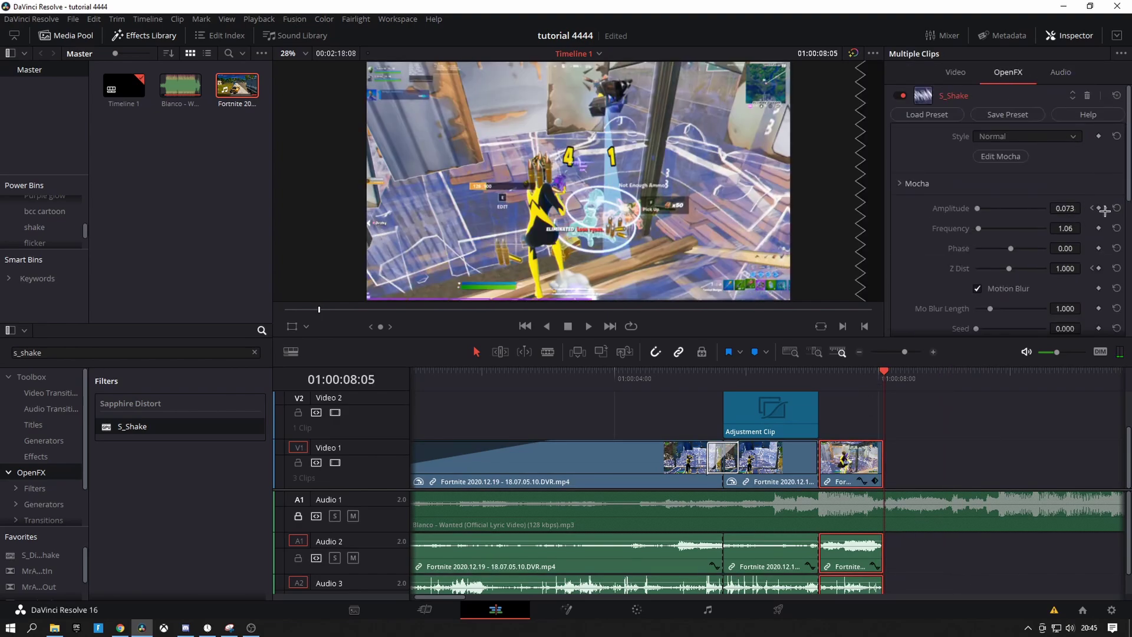
pyautogui.click(1100, 208)
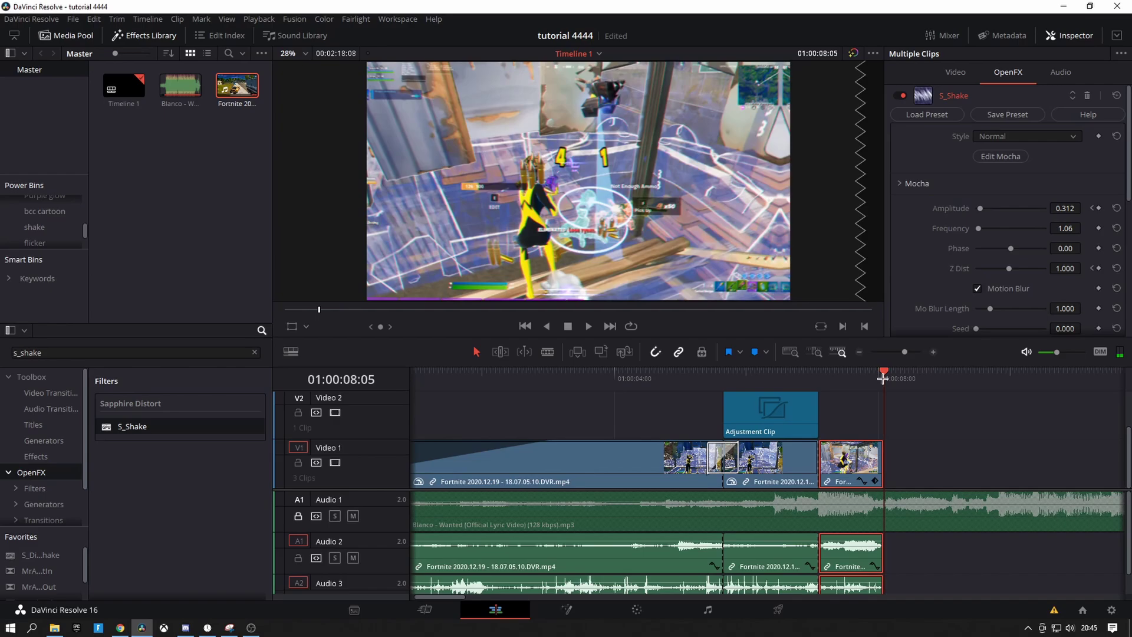
pyautogui.moveTo(981, 208); pyautogui.dragTo(896, 229)
pyautogui.click(825, 378)
pyautogui.press('space')
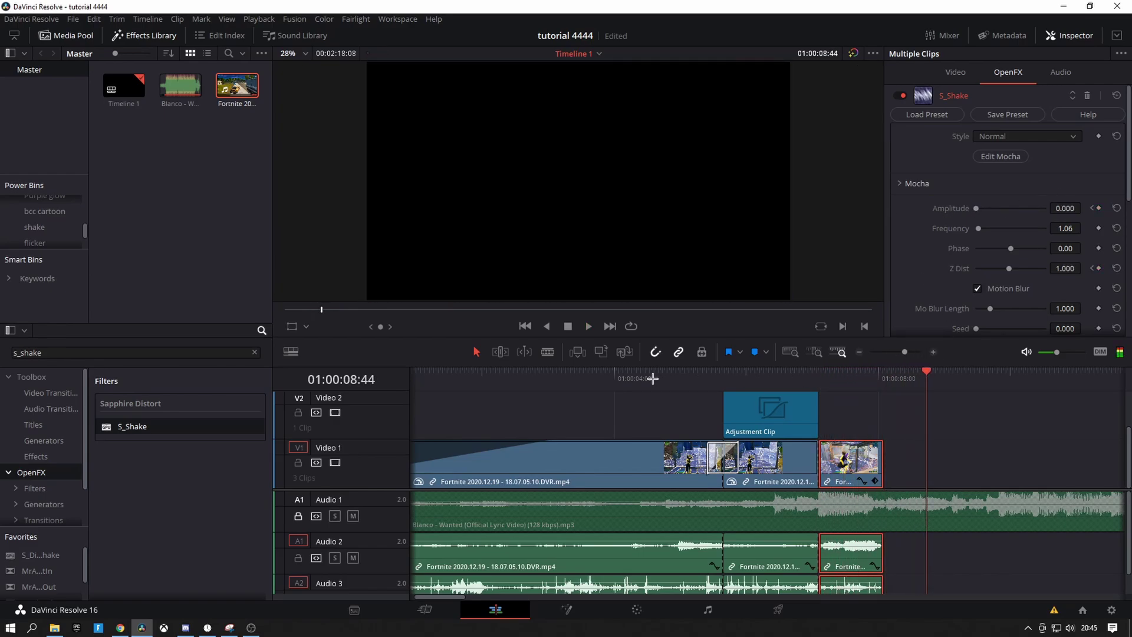
pyautogui.click(654, 378)
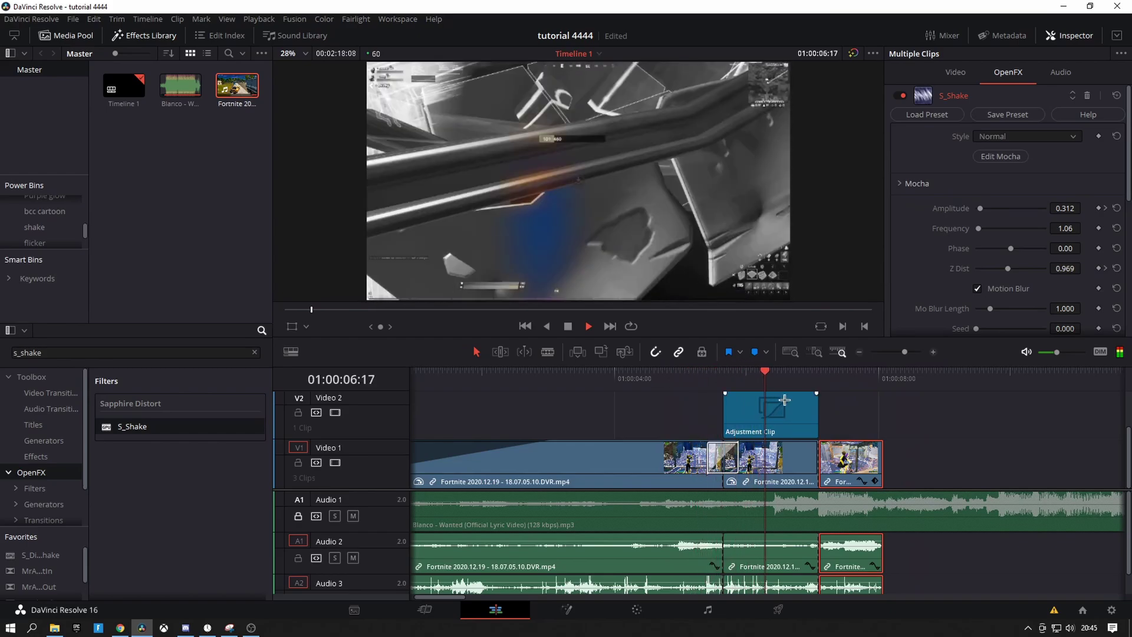
pyautogui.press('space')
pyautogui.click(817, 370)
# Save the project, clear the 's_shake' search, and show Toolbox > Effects
pyautogui.click(72, 19)
pyautogui.click(131, 158)
pyautogui.click(251, 352)
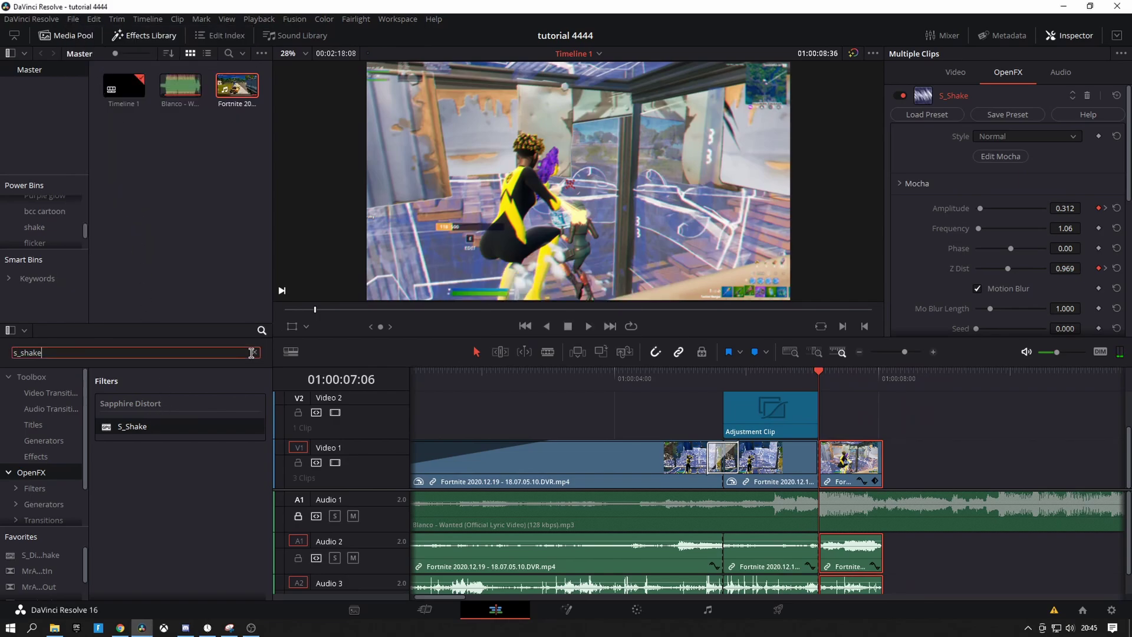
pyautogui.click(253, 352)
pyautogui.click(42, 456)
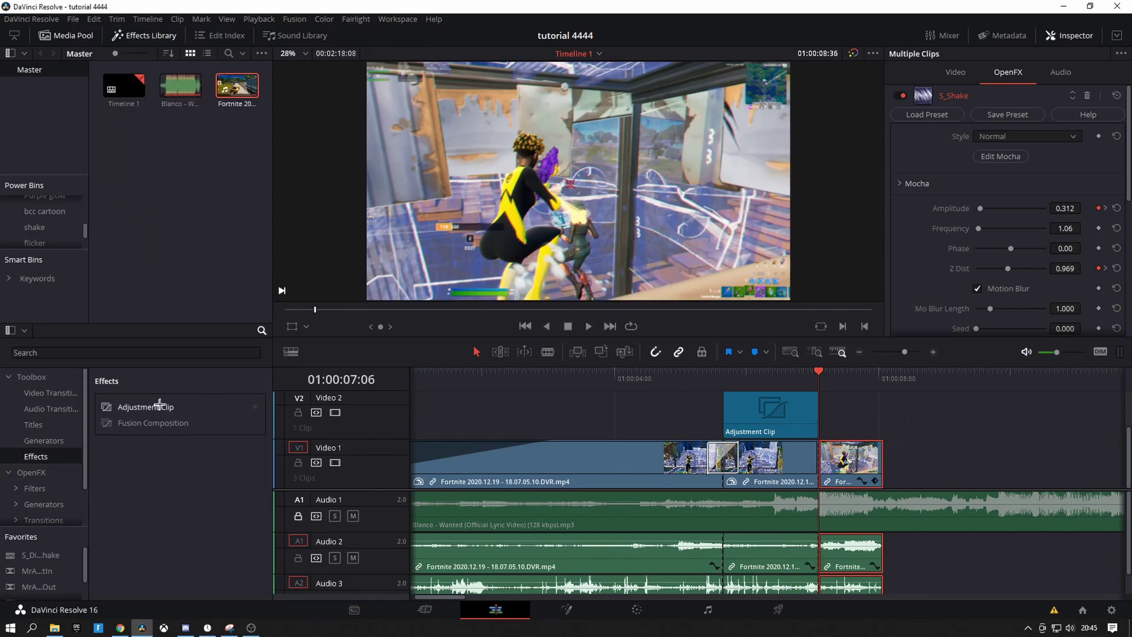
# Place a short Adjustment Clip on Video 2 just after the playhead
pyautogui.moveTo(162, 409); pyautogui.dragTo(669, 411)
pyautogui.click(900, 354)
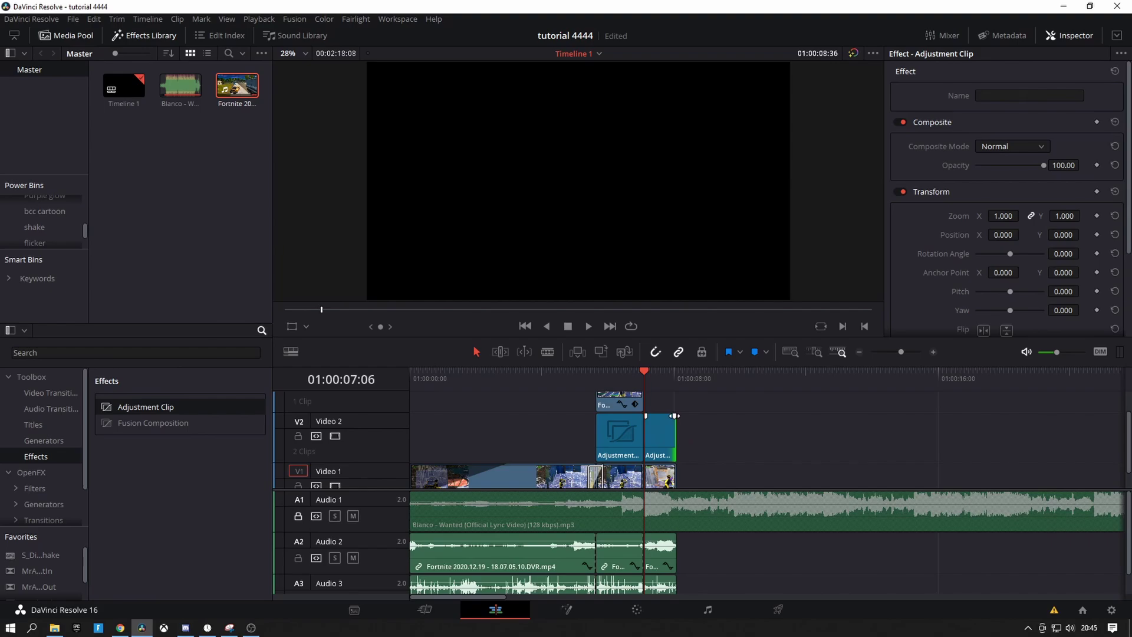
pyautogui.click(657, 427)
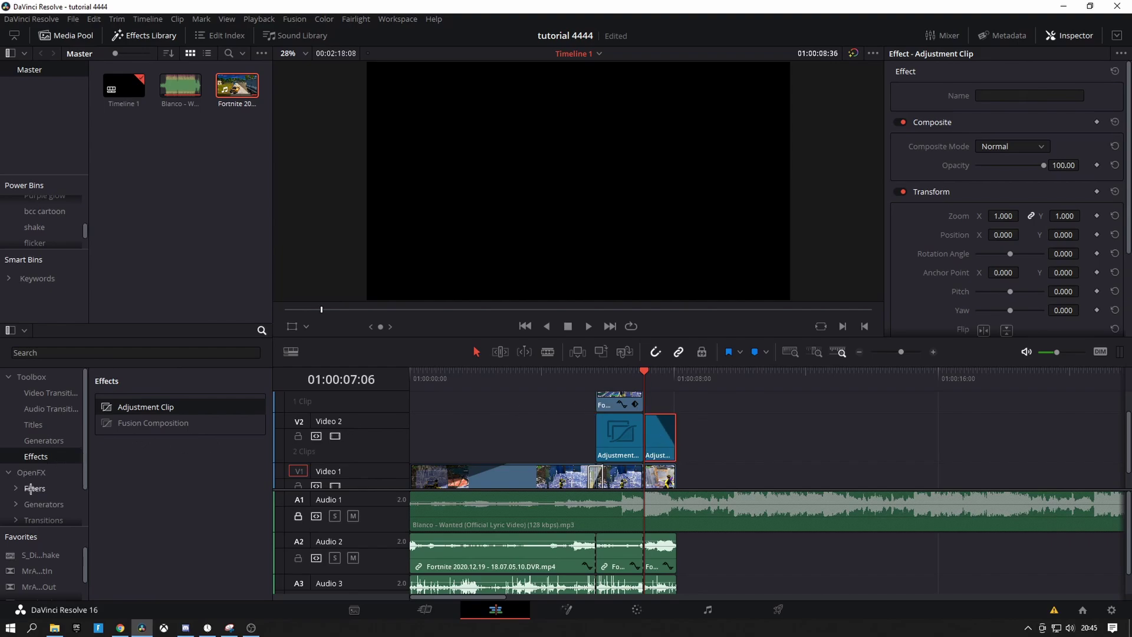
# Apply the OpenFX Light Rays filter (search 'lig') to the new adjustment clip
pyautogui.click(31, 488)
pyautogui.click(68, 352)
pyautogui.write('light')
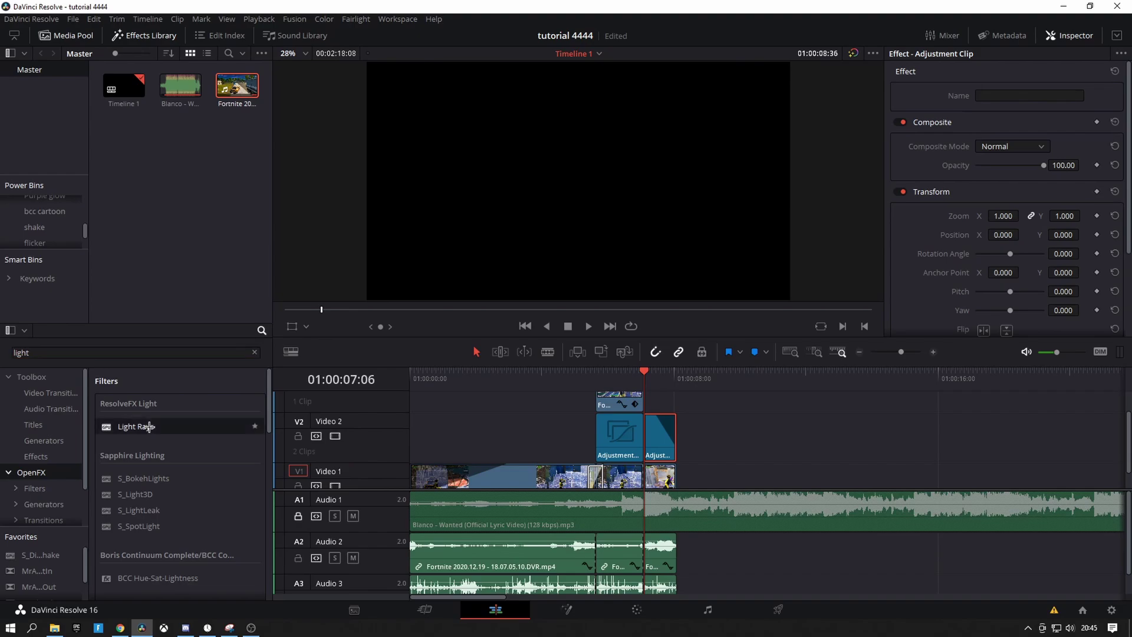
pyautogui.moveTo(141, 426); pyautogui.dragTo(668, 435)
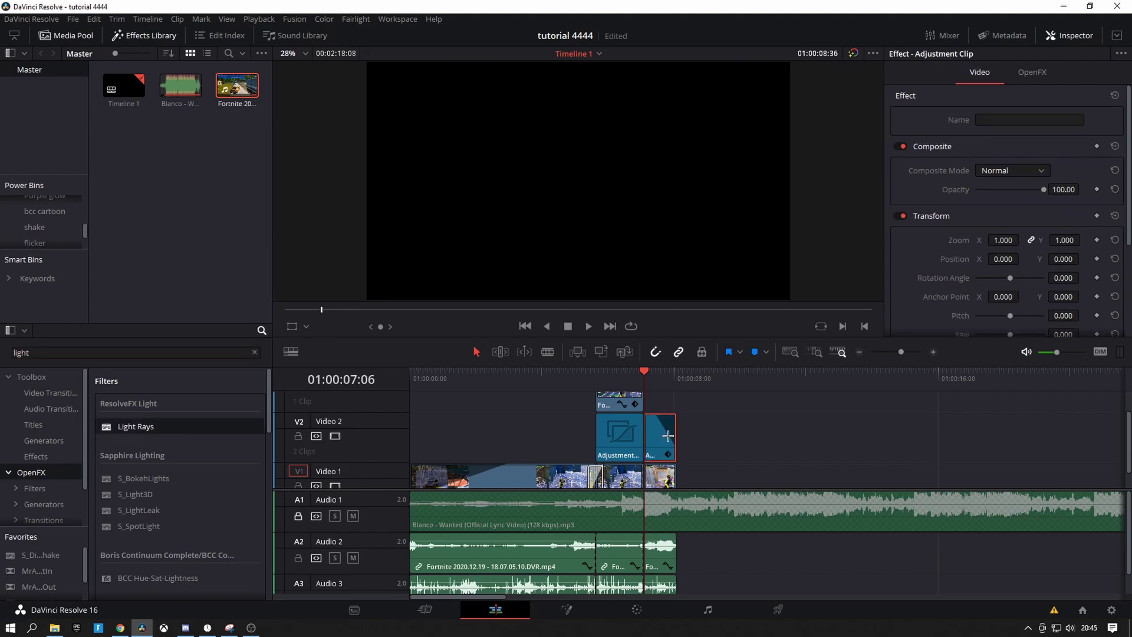
pyautogui.click(643, 372)
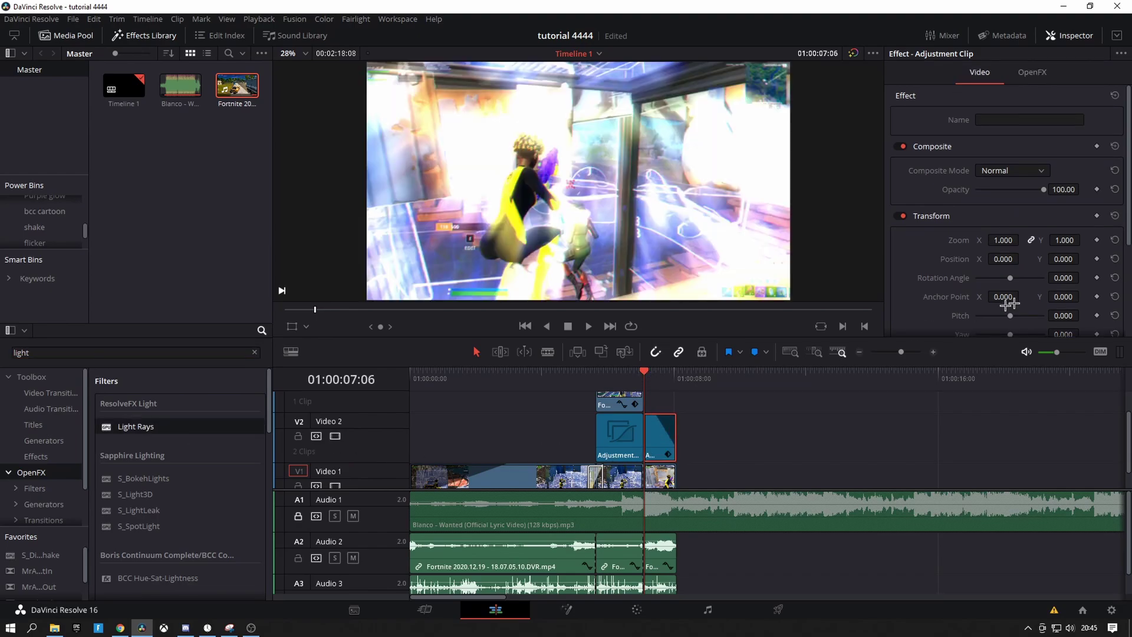
pyautogui.click(1020, 72)
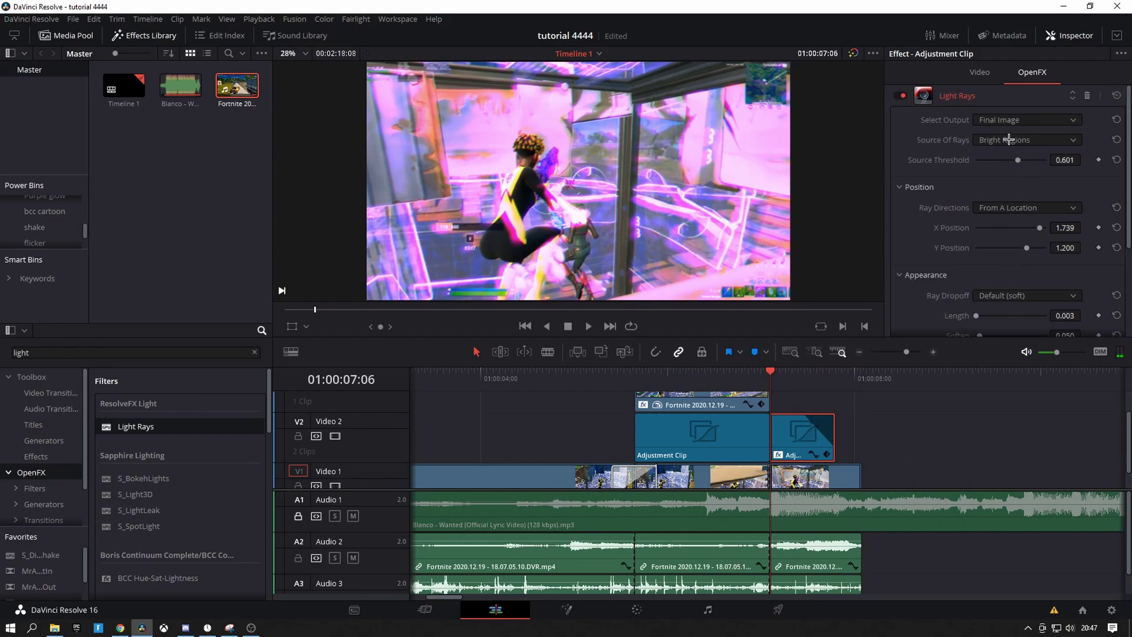
# Set the Light Rays colour on the adjustment clip to purple #aa00ff
pyautogui.scroll(-2, 1017, 178)
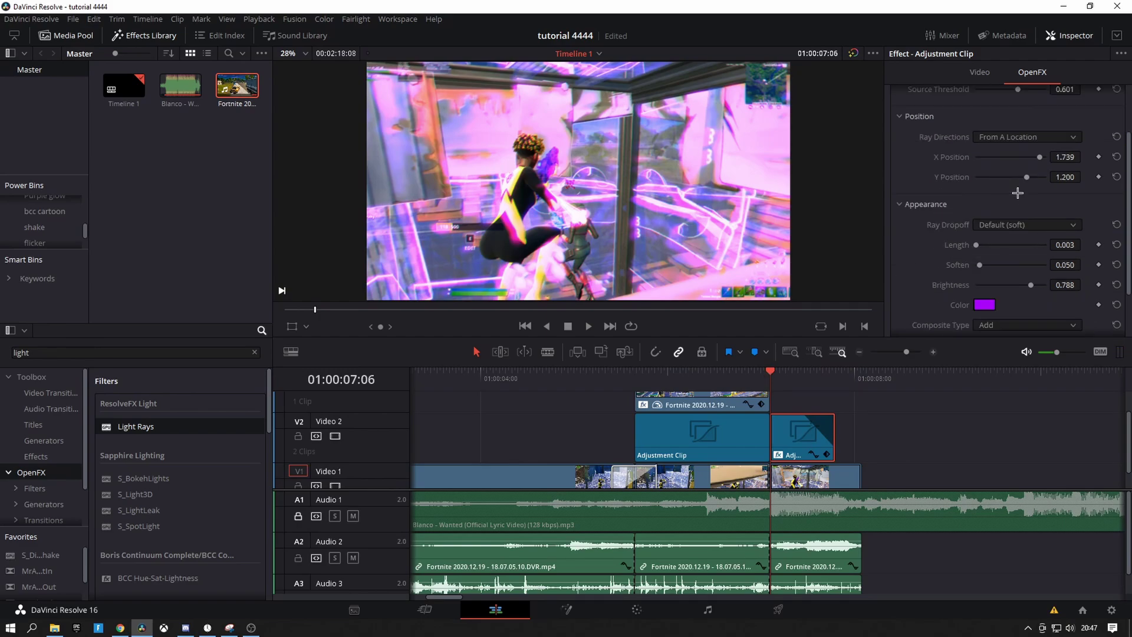
pyautogui.scroll(-2, 1018, 211)
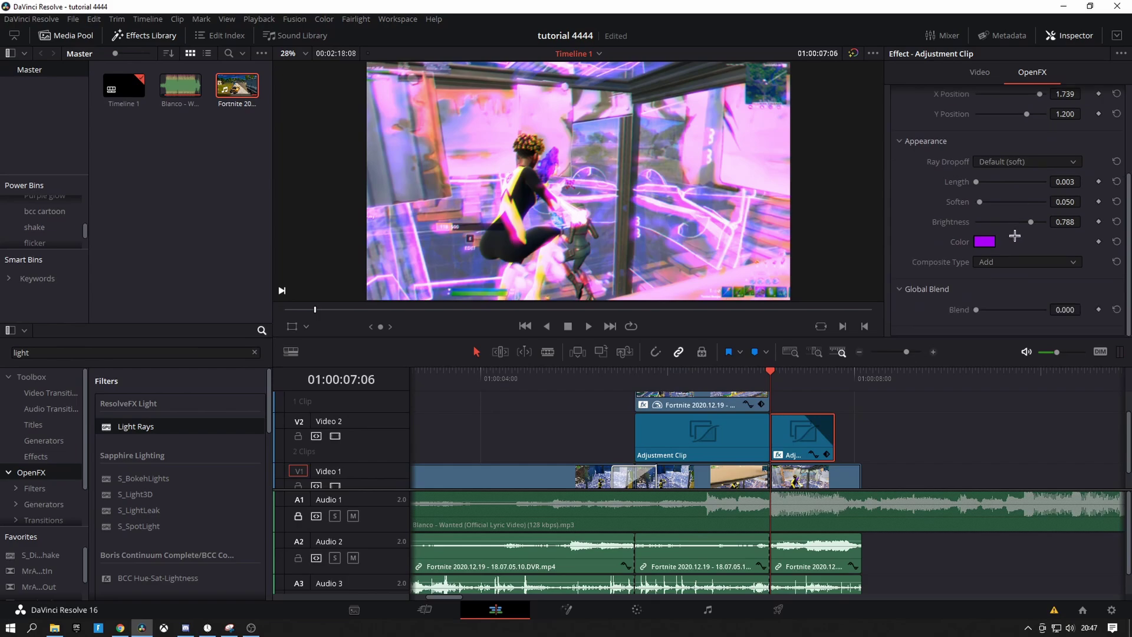
pyautogui.click(984, 241)
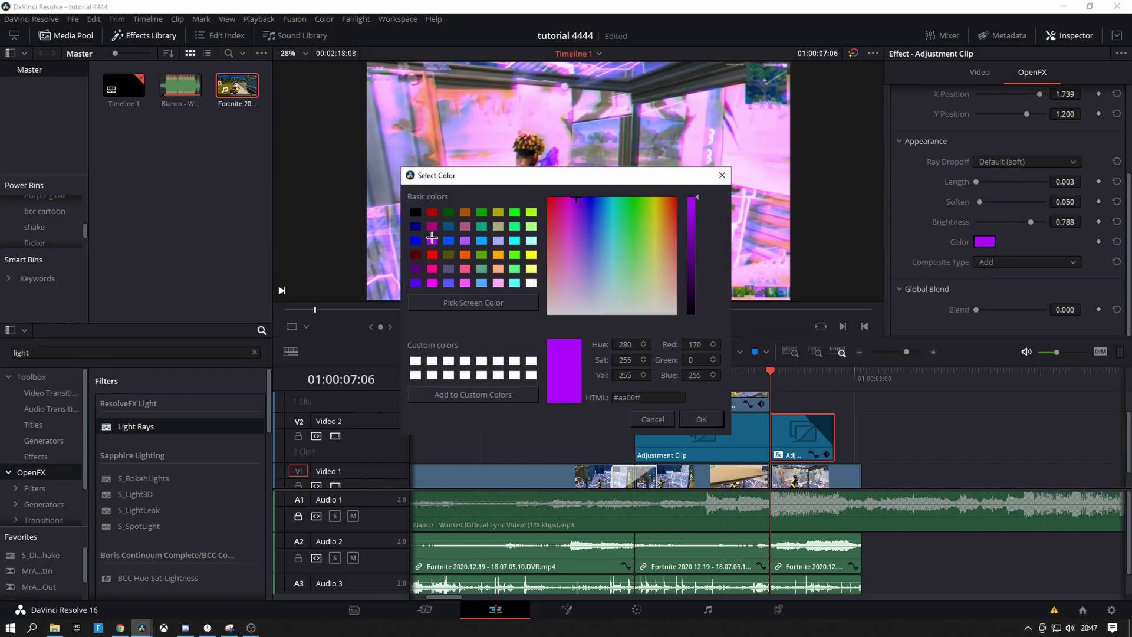
pyautogui.click(699, 420)
# Play back the edit from before the effect to preview the purple light rays
pyautogui.click(570, 373)
pyautogui.press('space')
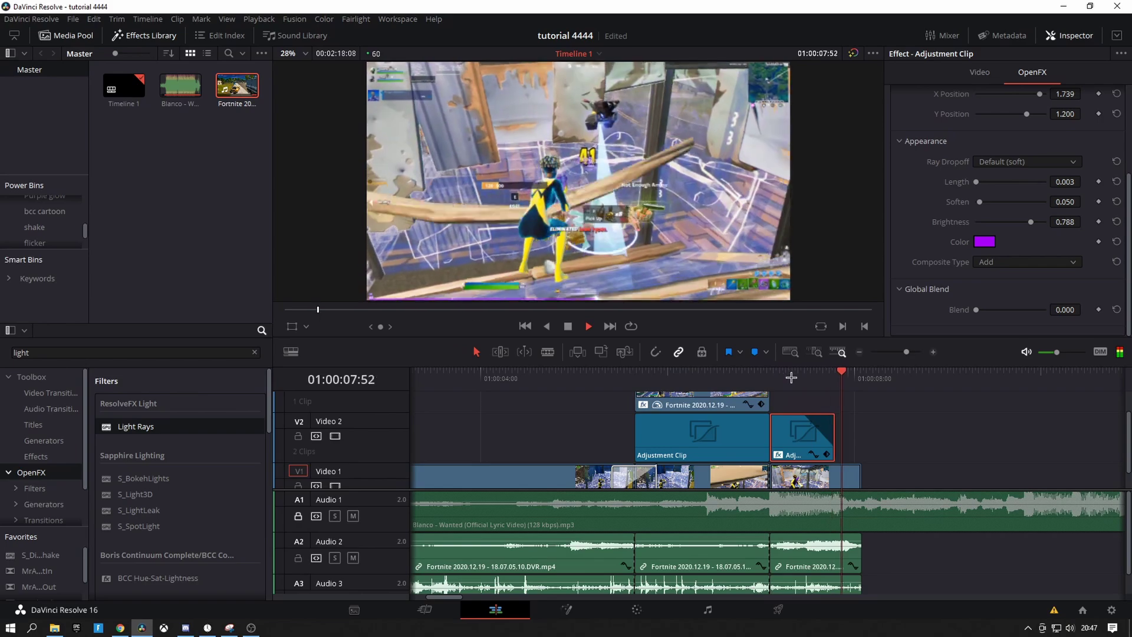
pyautogui.press('space')
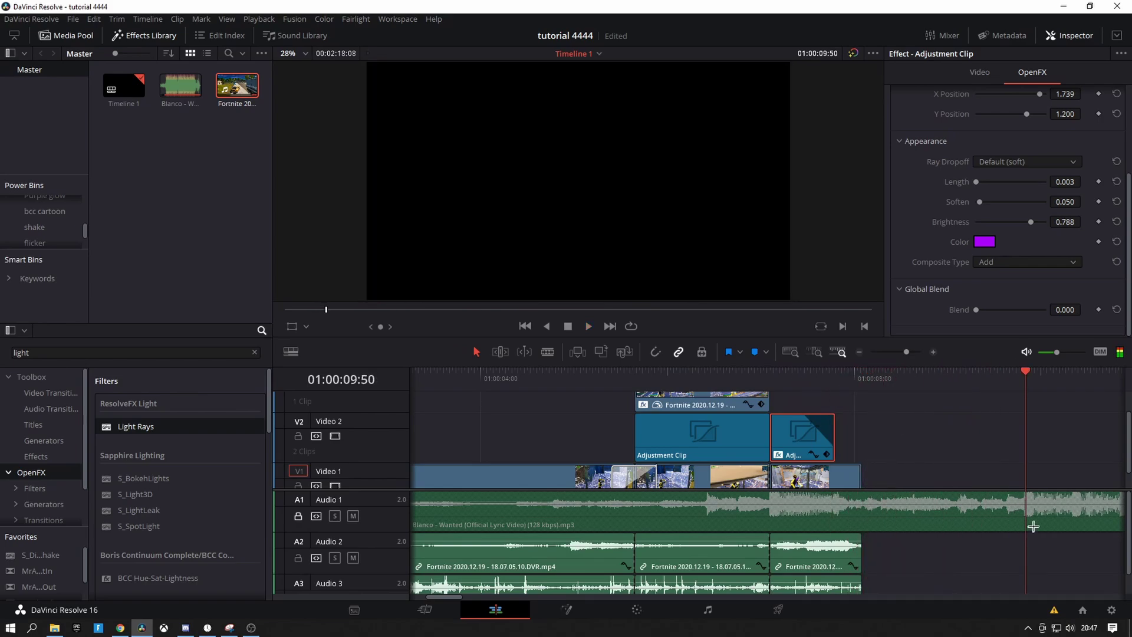
# Save the project, add Fortnite 2020.12.27 - 17.59.21.10.DVR.mp4 to Video 1, and show its retime controls
pyautogui.click(74, 18)
pyautogui.click(122, 85)
pyautogui.moveTo(52, 630)
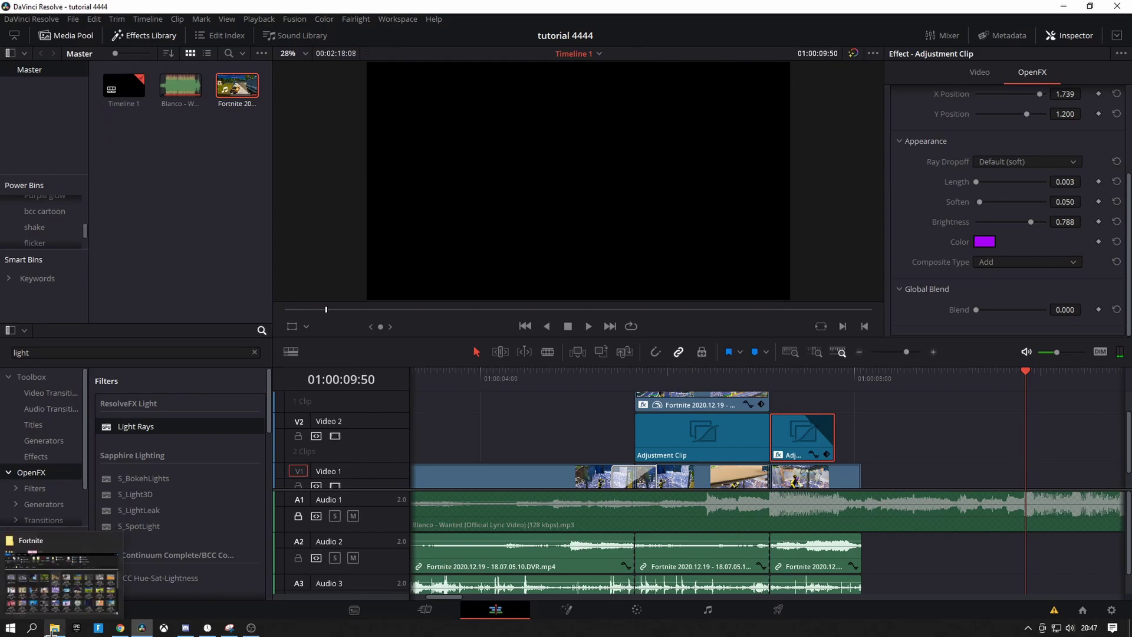
pyautogui.click(59, 575)
pyautogui.moveTo(728, 278); pyautogui.dragTo(551, 465)
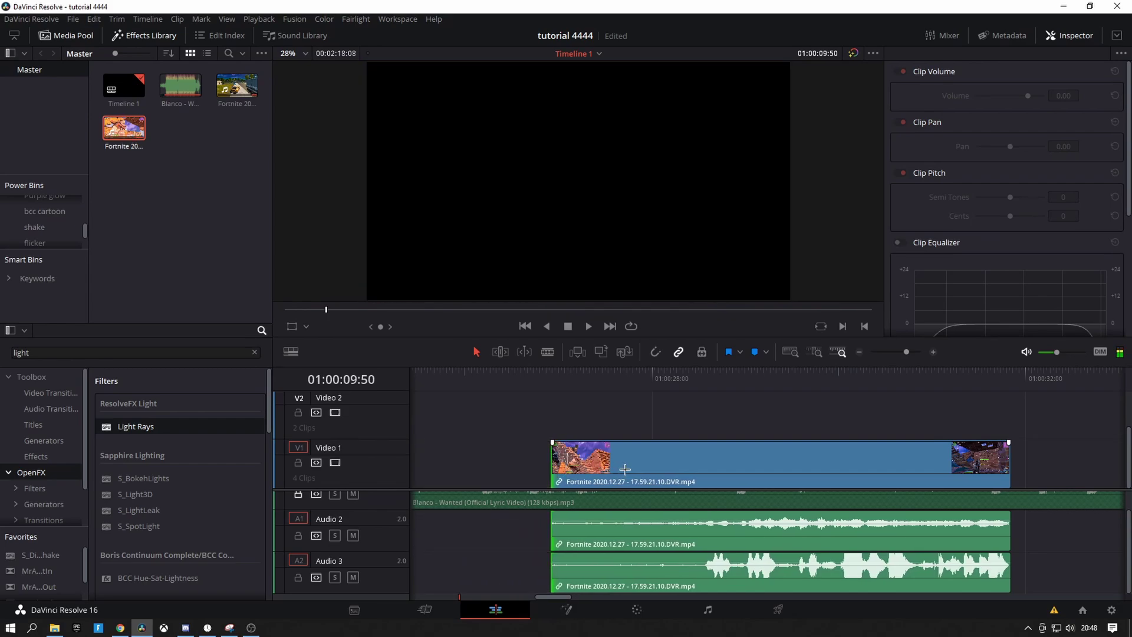
pyautogui.hotkey('ctrl', 'r')
pyautogui.click(687, 398)
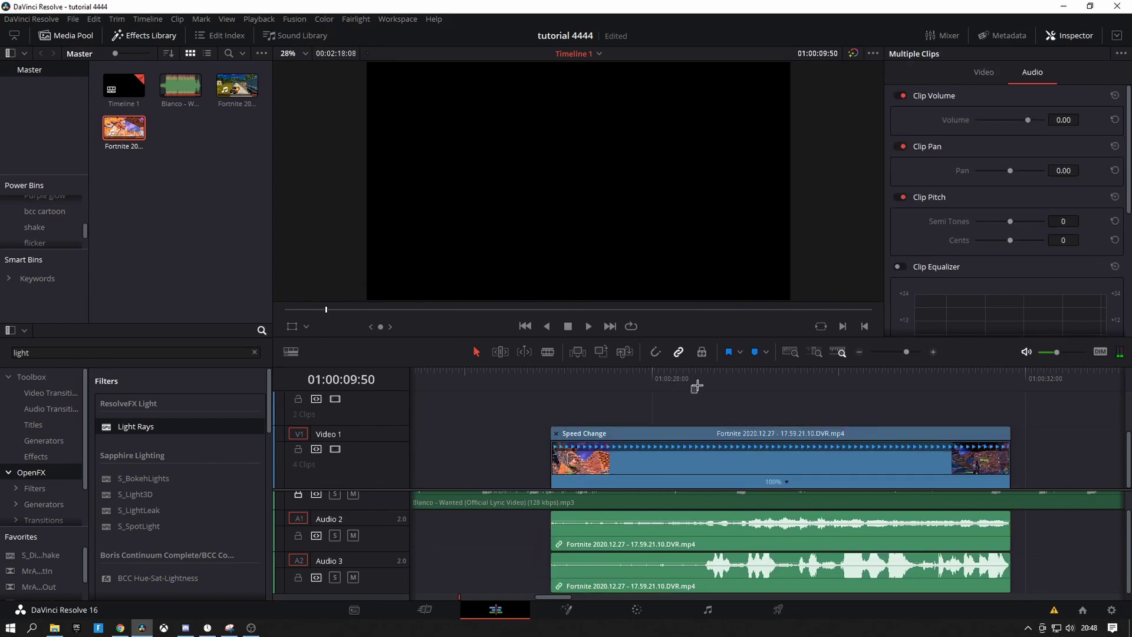
# Place the playhead just before the scope opens and lock Audio 2 and 3
pyautogui.click(697, 384)
pyautogui.moveTo(696, 389); pyautogui.dragTo(755, 398)
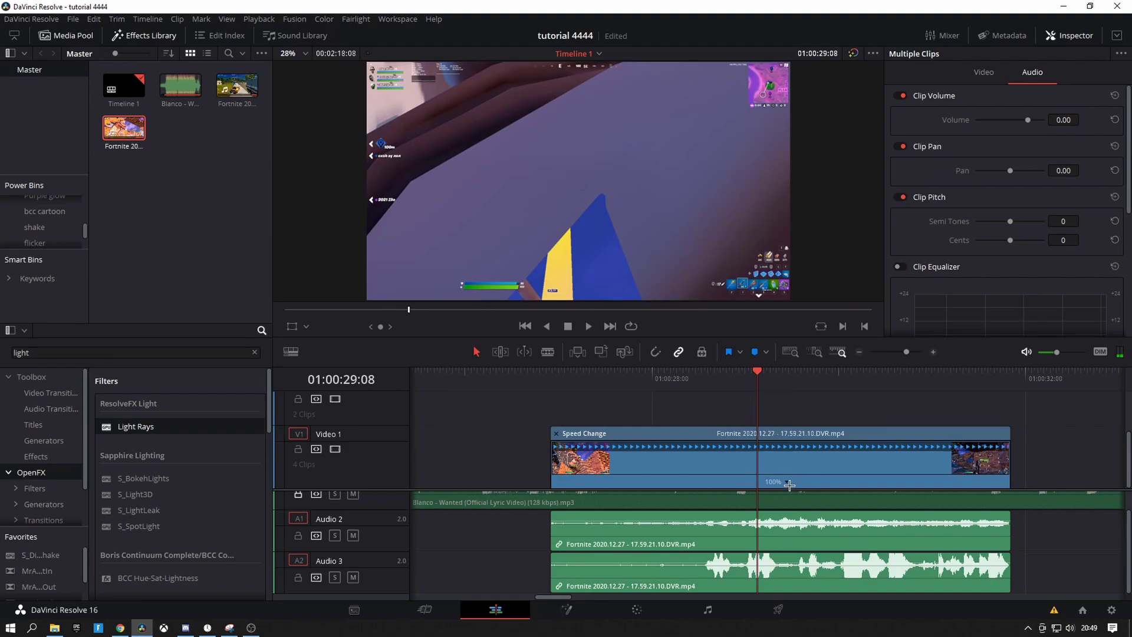
pyautogui.press('Left')
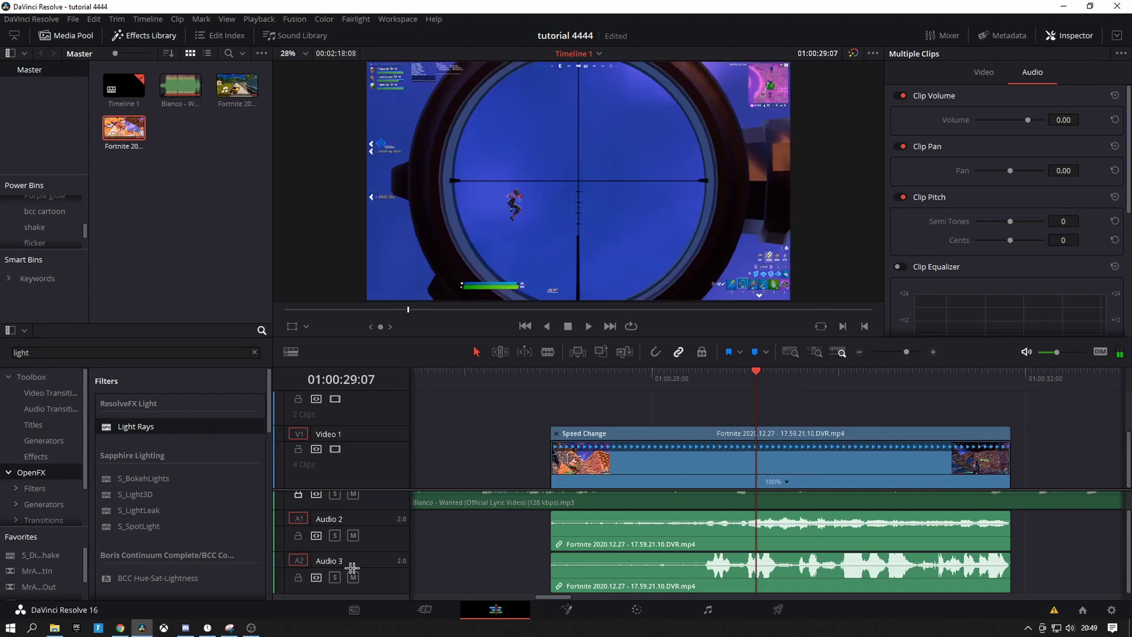
pyautogui.click(298, 535)
pyautogui.click(298, 577)
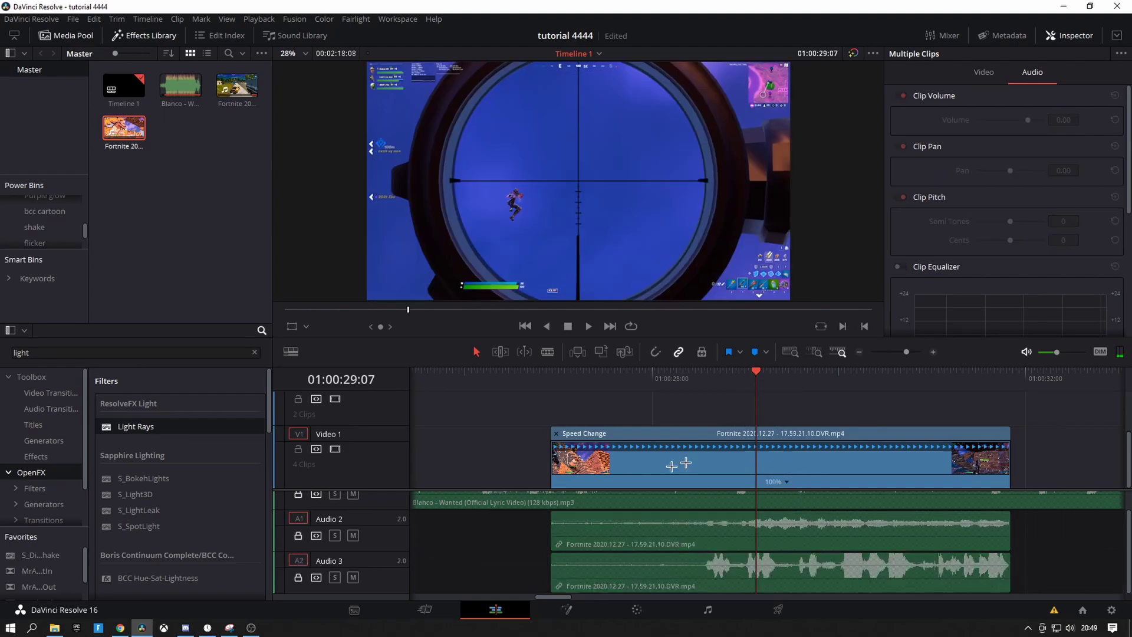
# Add two speed points on the new clip around the scope moment
pyautogui.click(785, 482)
pyautogui.click(803, 498)
pyautogui.press('space')
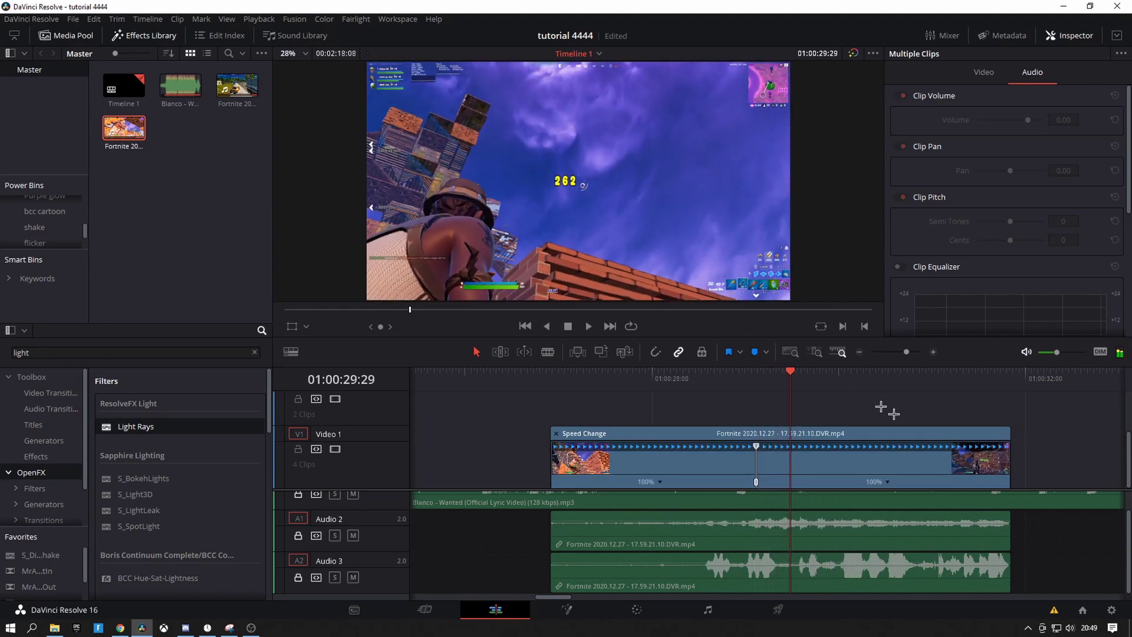
pyautogui.click(889, 482)
pyautogui.click(941, 499)
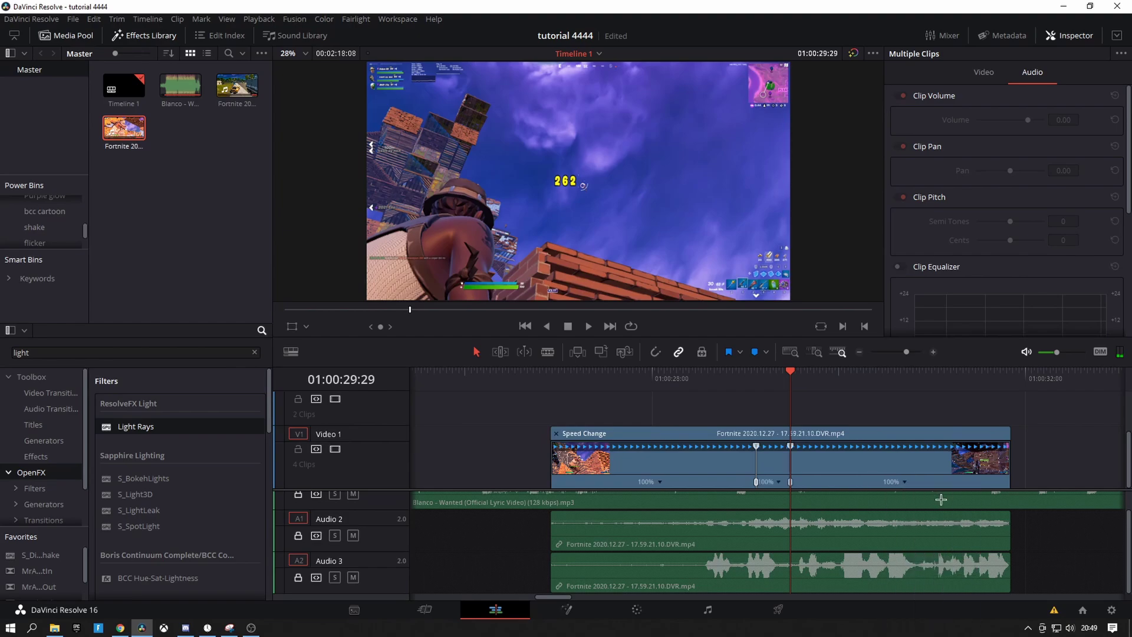
pyautogui.scroll(2, 795, 534)
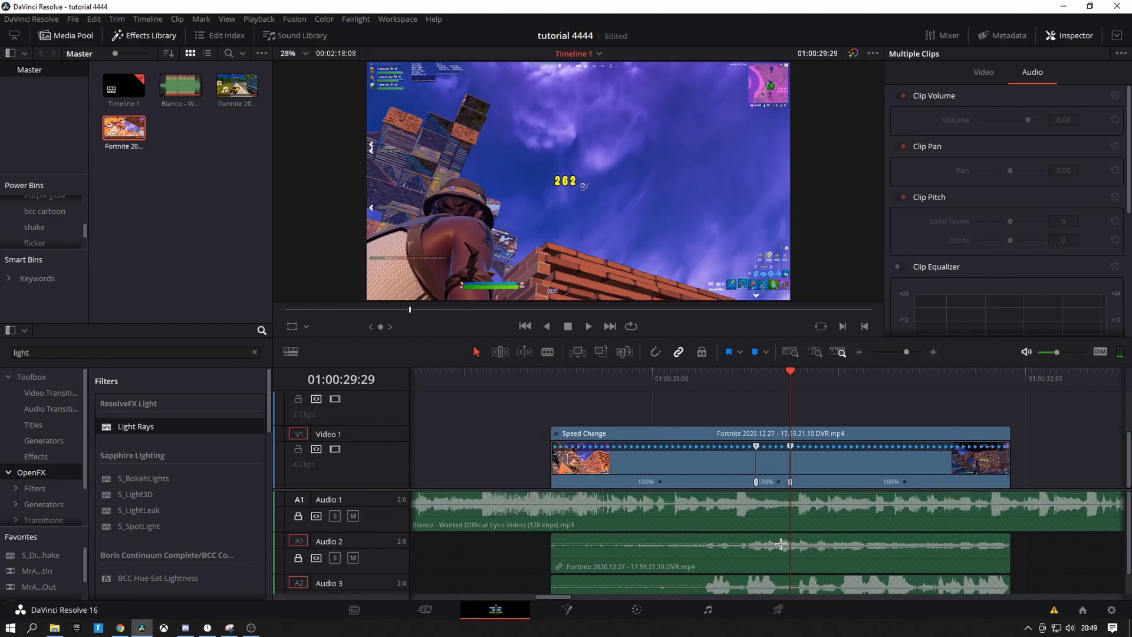
# Speed up the middle section and add another speed point at the playhead
pyautogui.click(772, 481)
pyautogui.moveTo(837, 526)
pyautogui.click(897, 615)
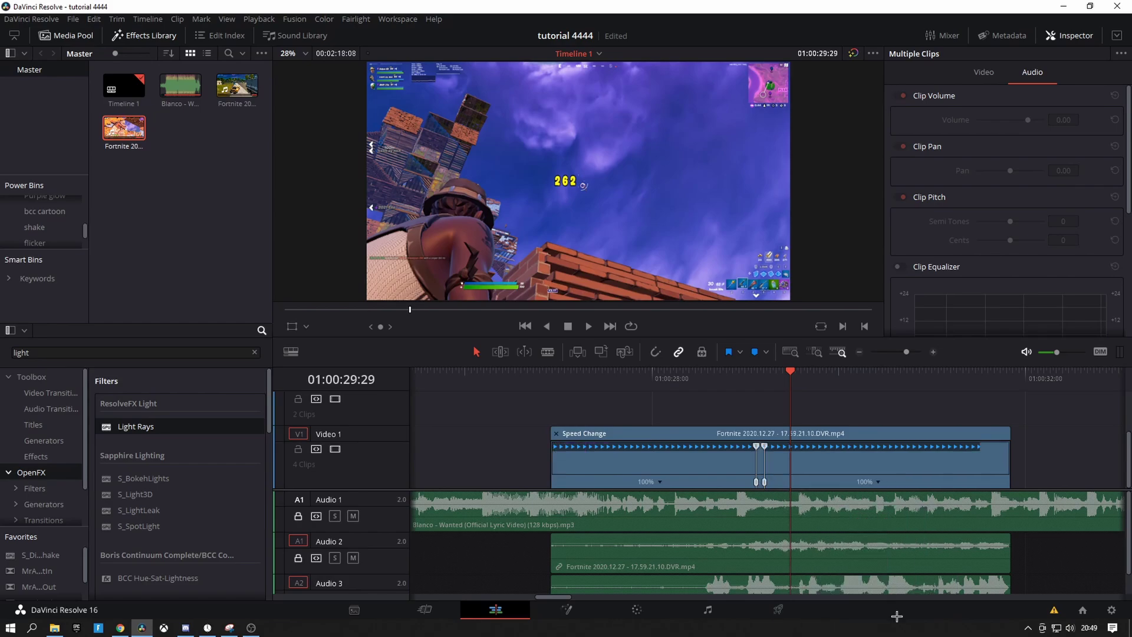
pyautogui.click(883, 482)
pyautogui.click(891, 498)
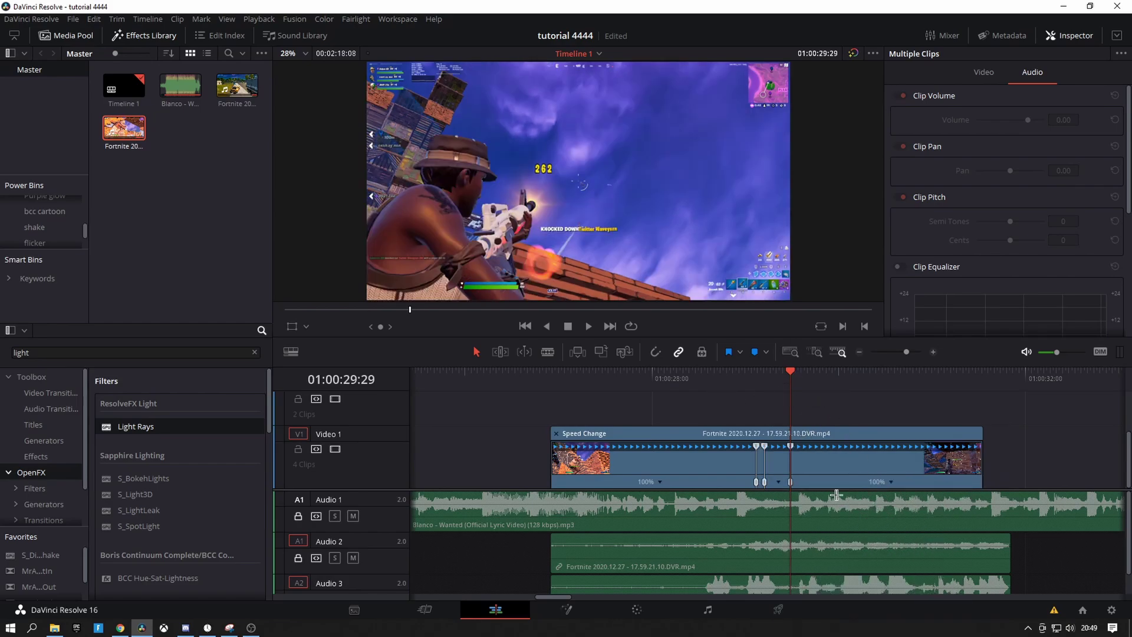
# Slow the middle section to 50% and play back the speed ramp
pyautogui.click(780, 483)
pyautogui.moveTo(874, 541)
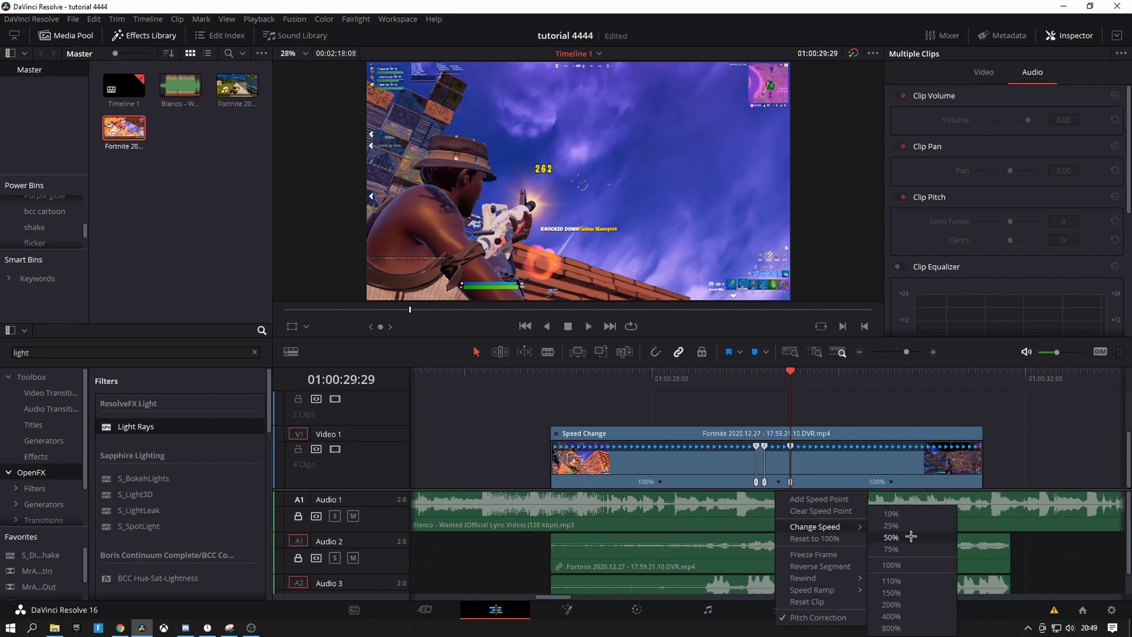
pyautogui.click(909, 535)
pyautogui.click(661, 380)
pyautogui.press('space')
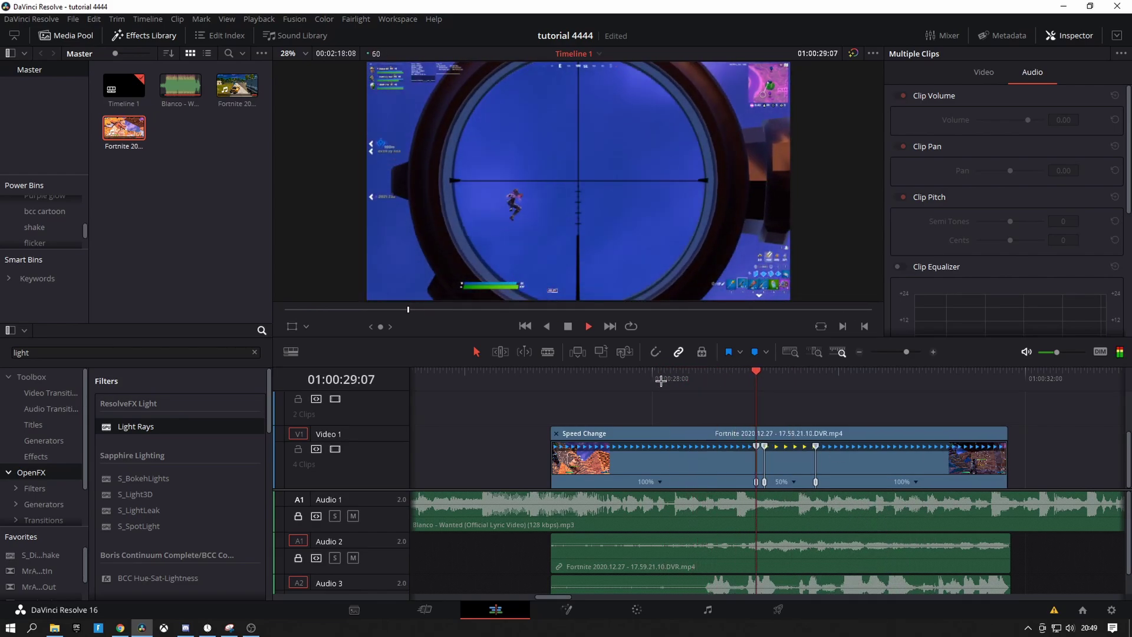
pyautogui.press('space')
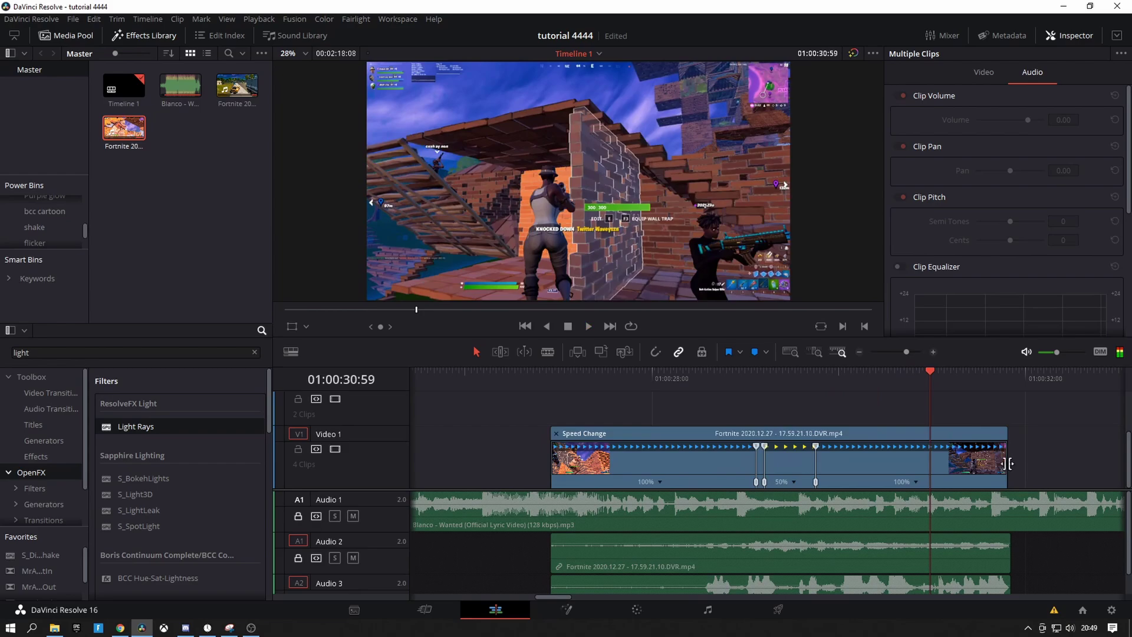